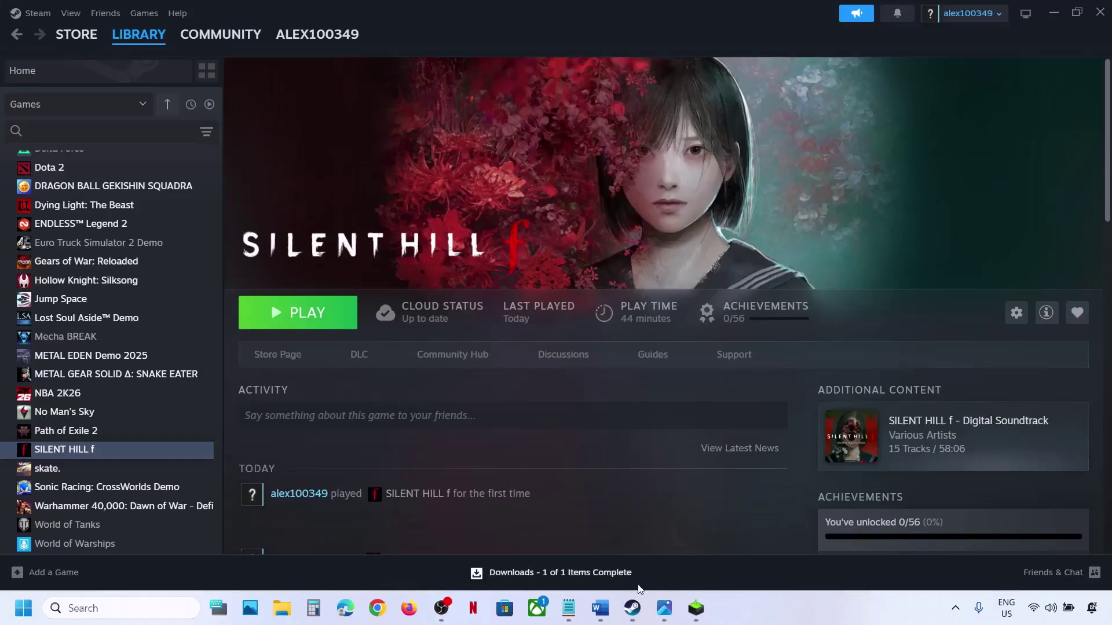
- Zoom in to review the saved Unreal crash report screenshot in Photos, then minimize Photos
mouse_move(666, 608)
left_click(715, 549)
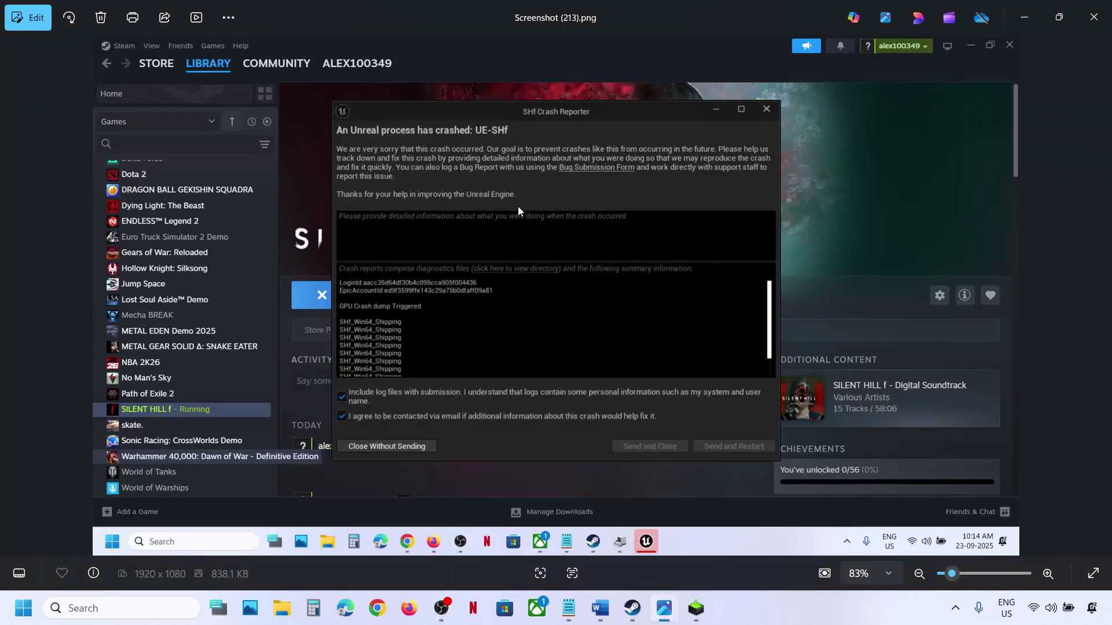
scroll(518, 206, "up", 5)
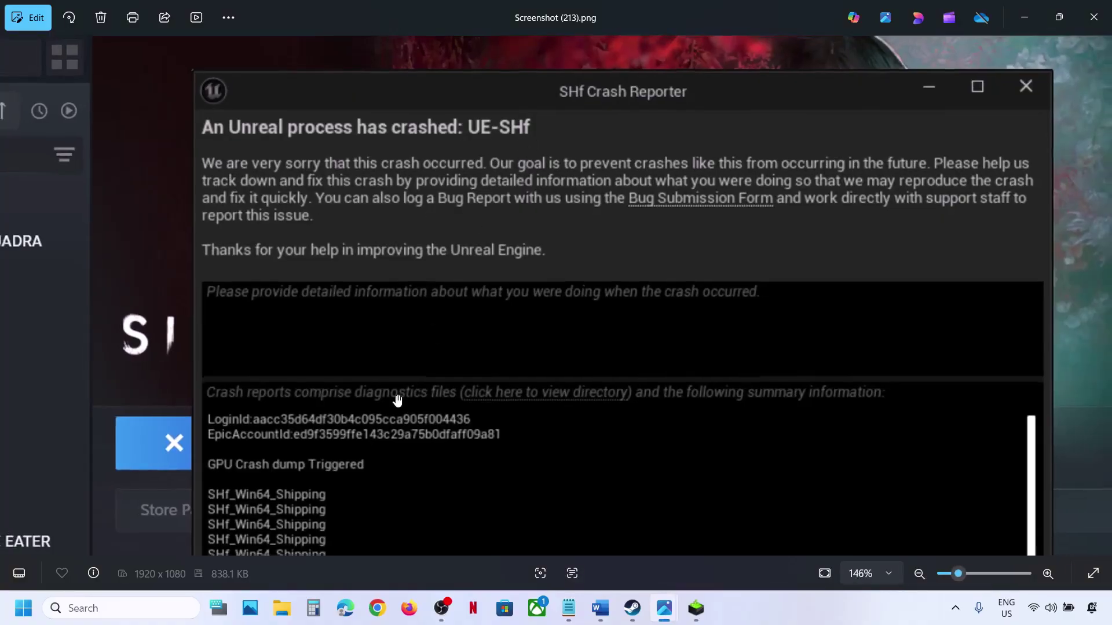
scroll(397, 398, "down", 2)
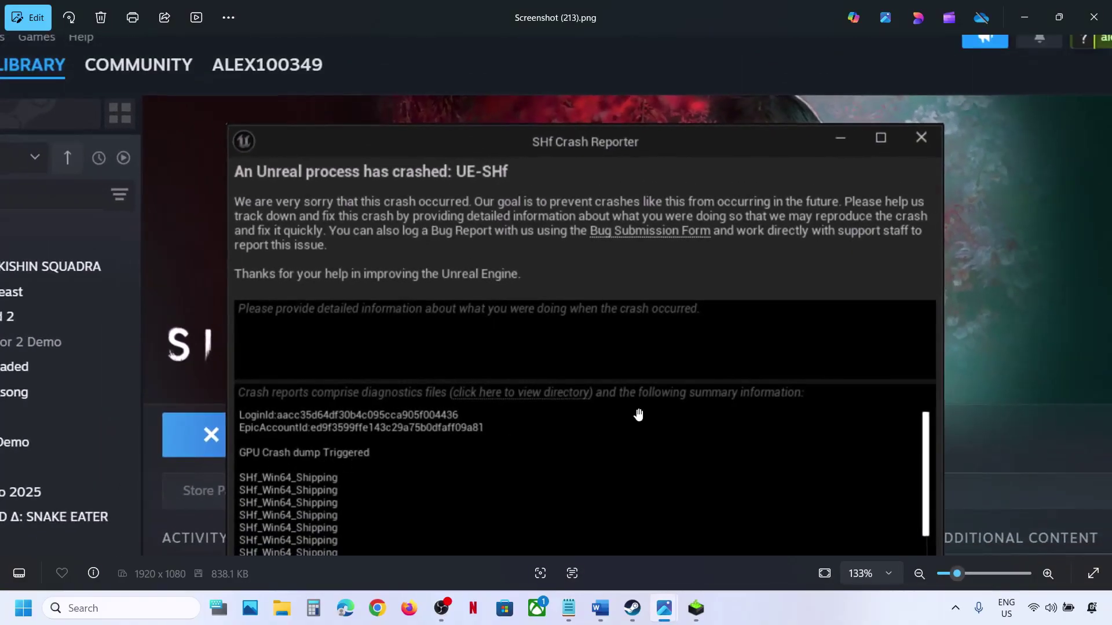
left_click(1024, 17)
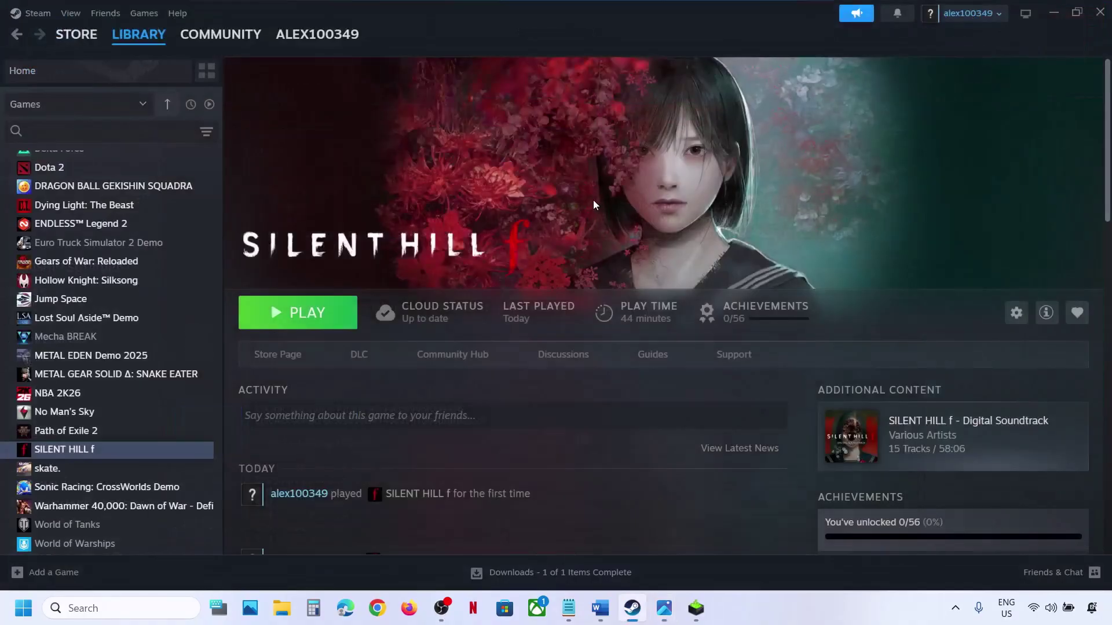
- Highlight the Step 1 note in Word and follow its nvidia.com/Download link to NVIDIA's Drivers page
left_click(599, 609)
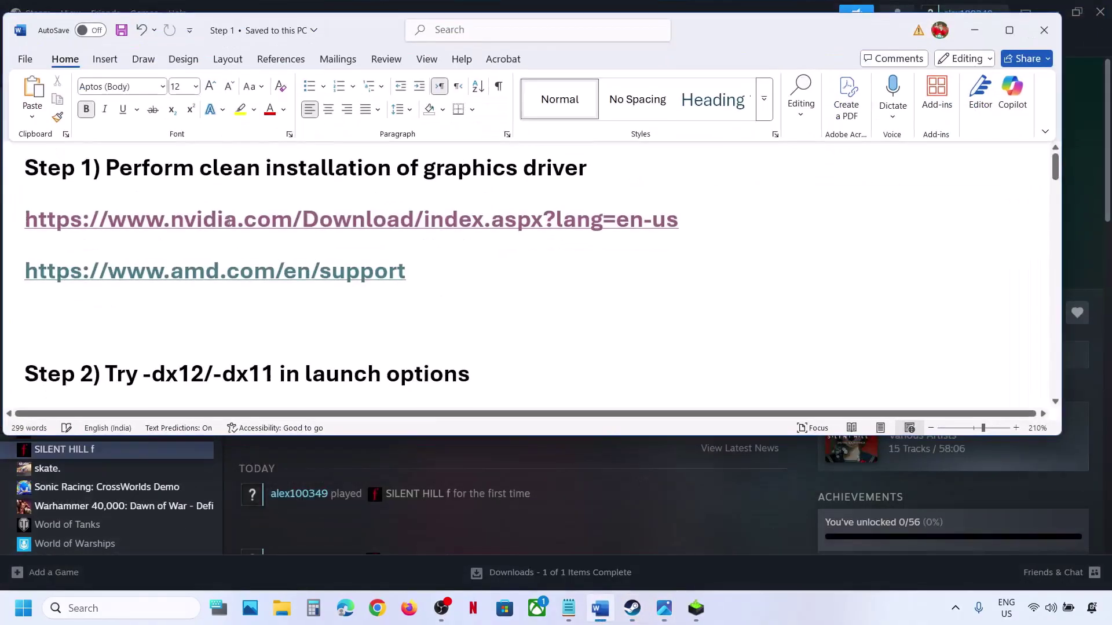
left_click_drag(180, 173, 569, 164)
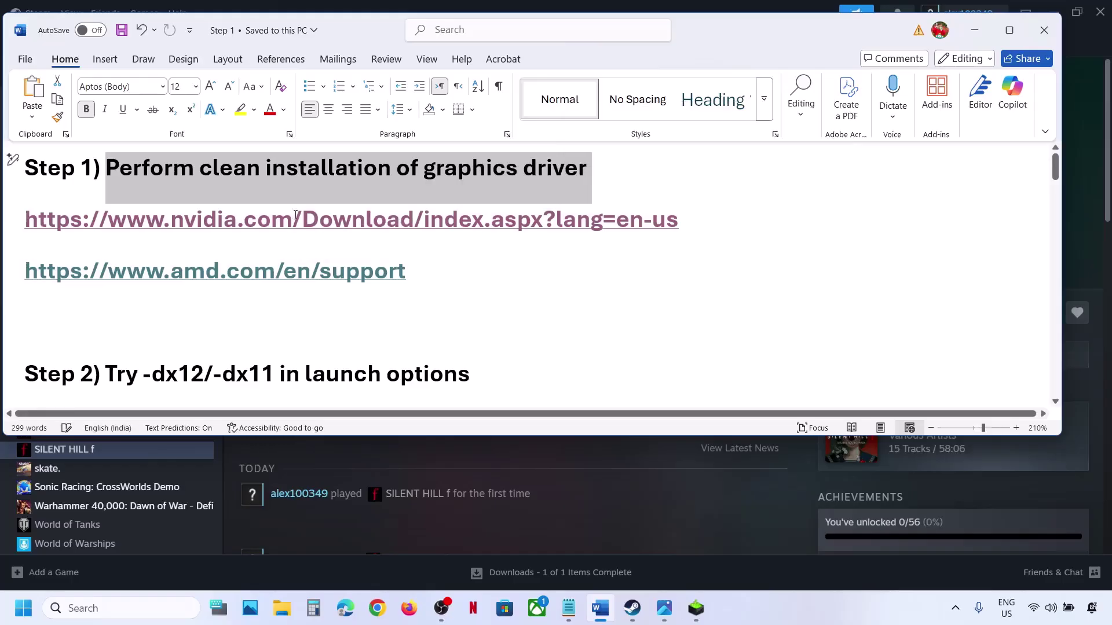
left_click(285, 229, "ctrl")
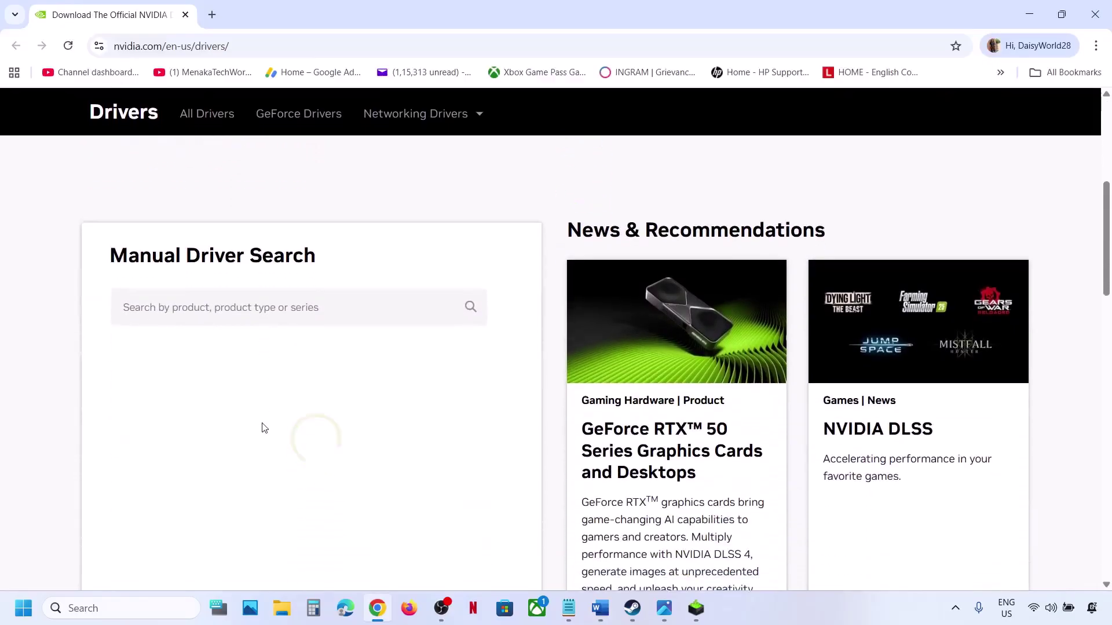
- Find and download GeForce Game Ready Driver 581.29 for the RTX 3050 Laptop GPU, then launch its installer
scroll(310, 436, "down", 3)
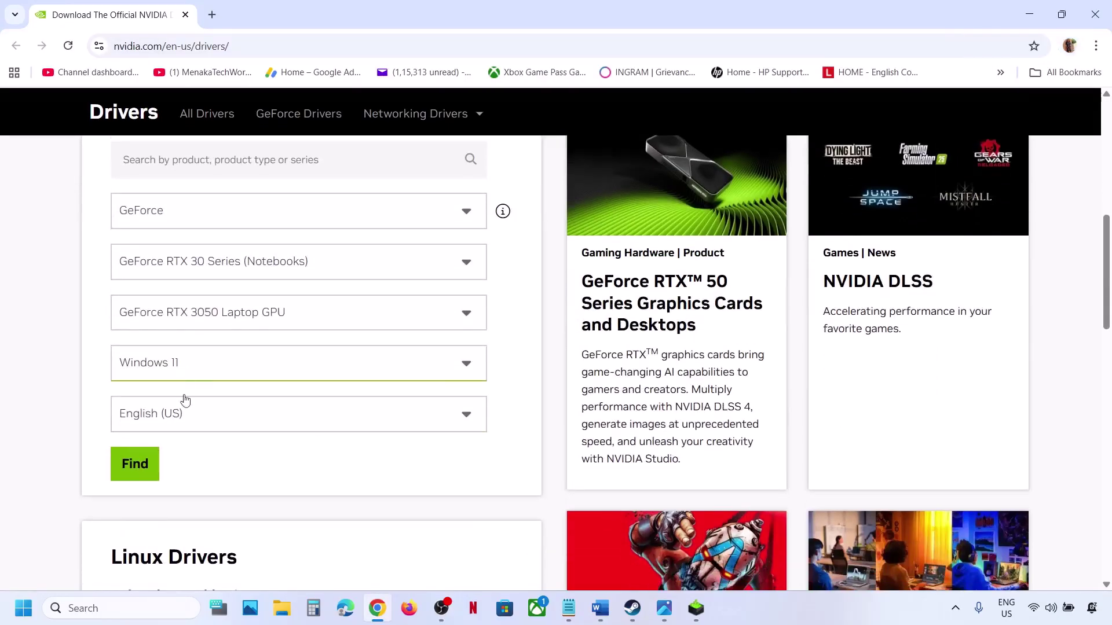
left_click(146, 464)
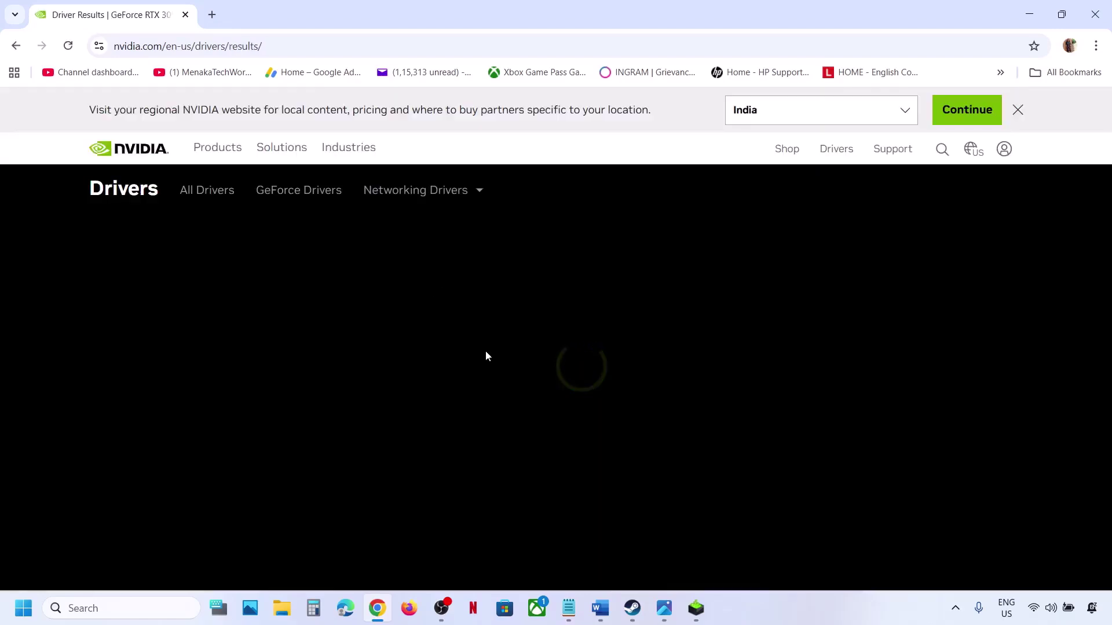
scroll(486, 355, "down", 5)
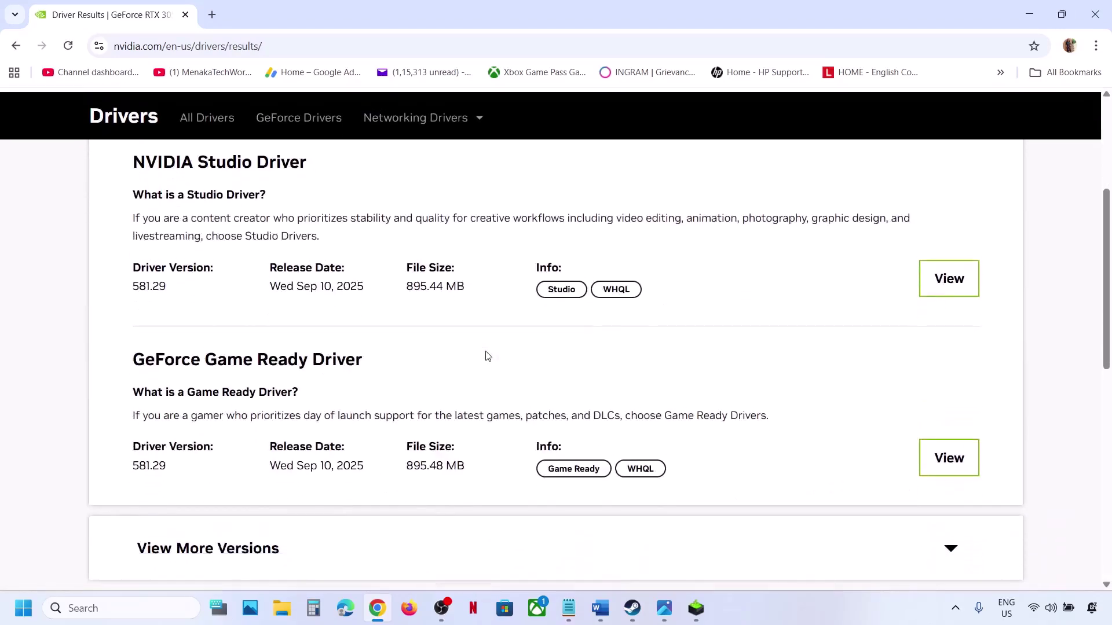
scroll(272, 292, "down", 1)
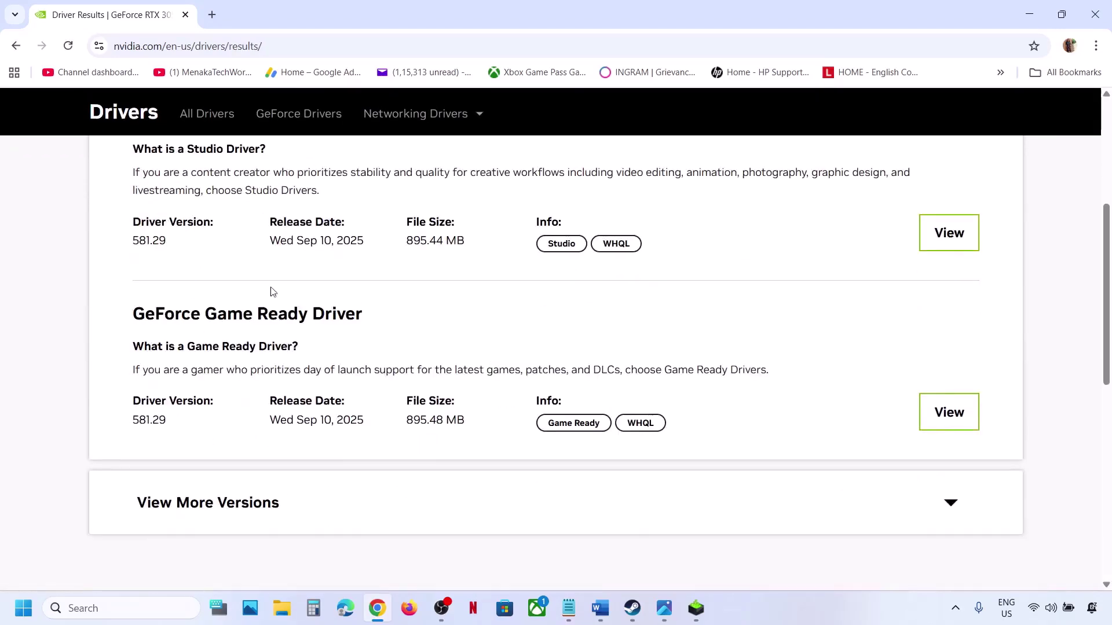
left_click(933, 427)
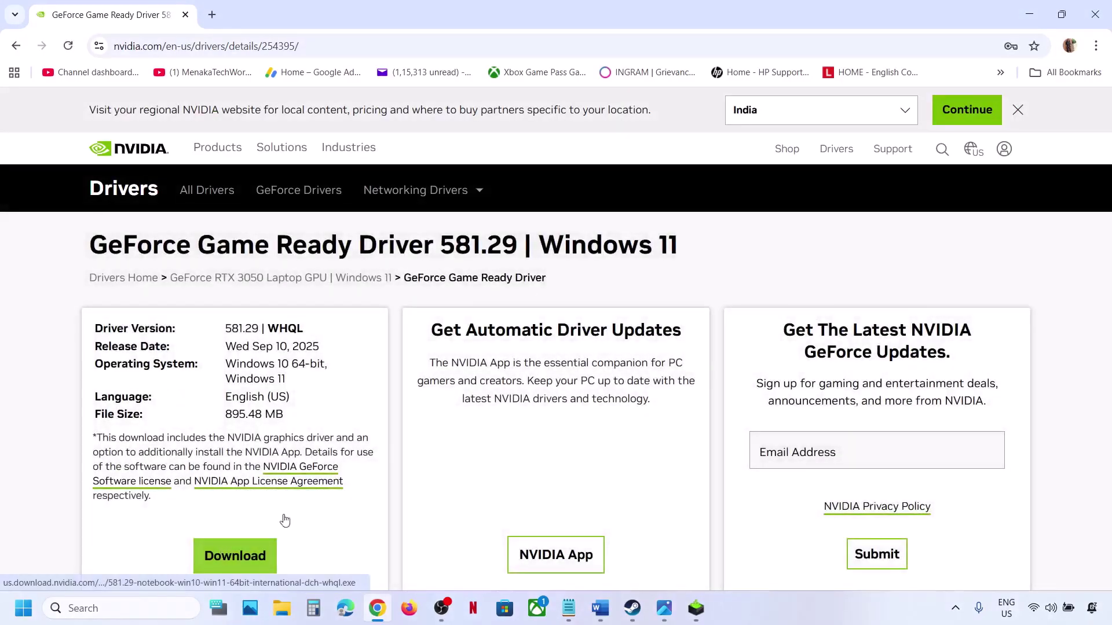
left_click(284, 521)
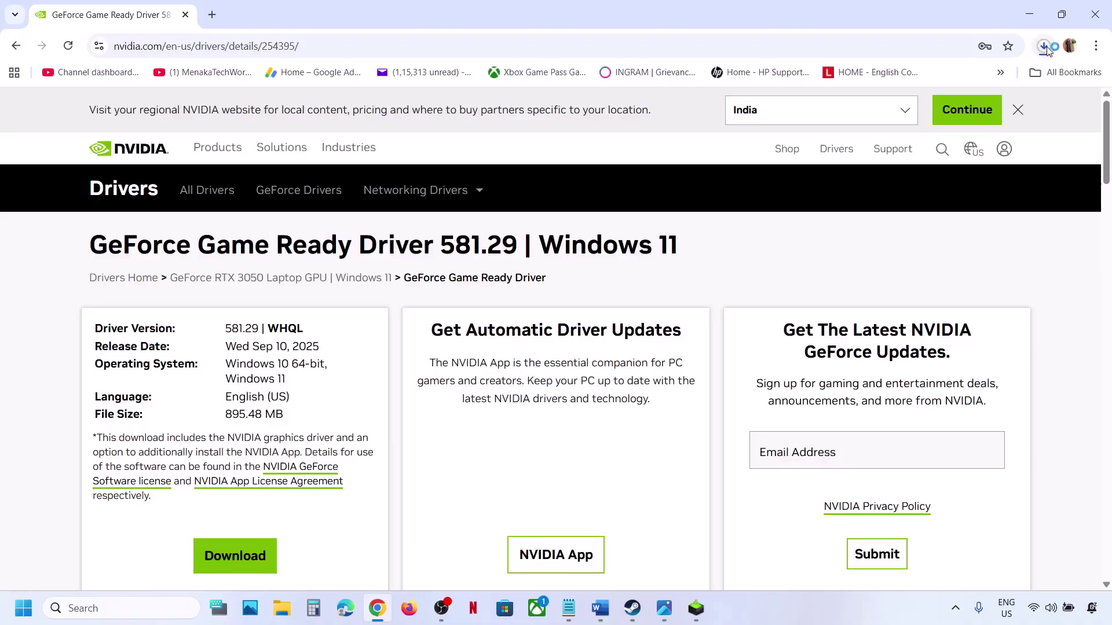
left_click(697, 617)
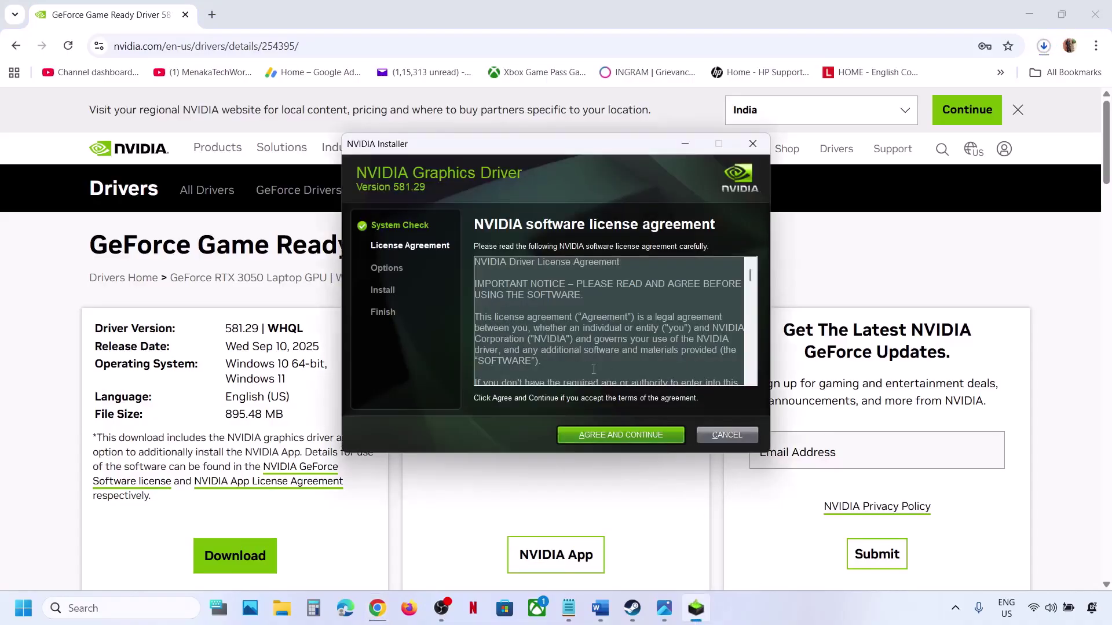
- Accept the NVIDIA licence and set up a Custom (Advanced) clean driver installation
left_click(600, 434)
left_click(485, 306)
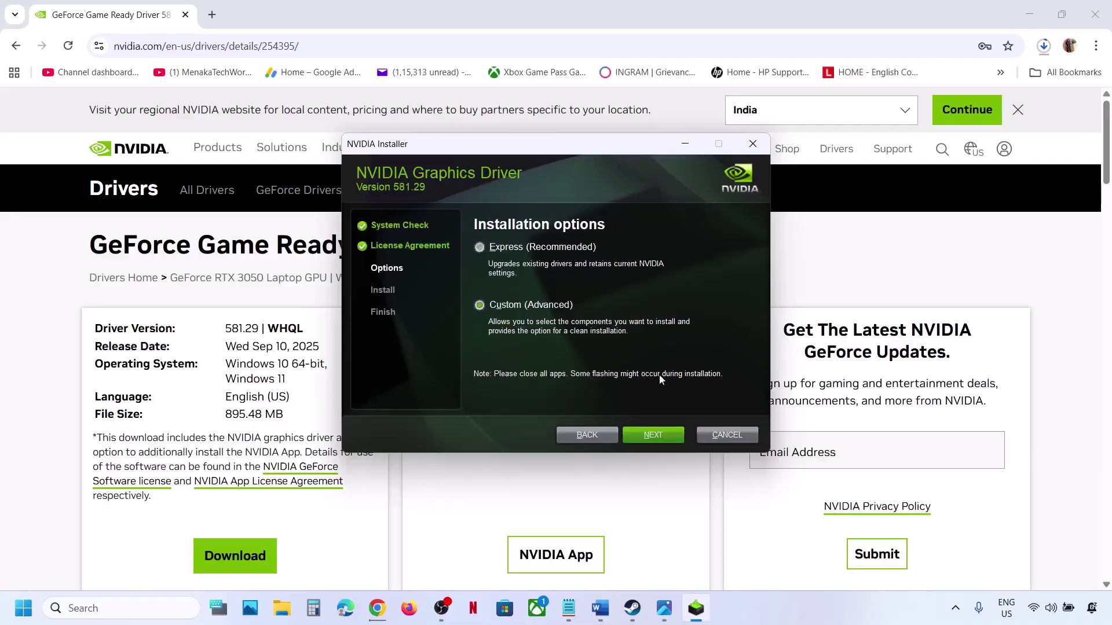
left_click(658, 433)
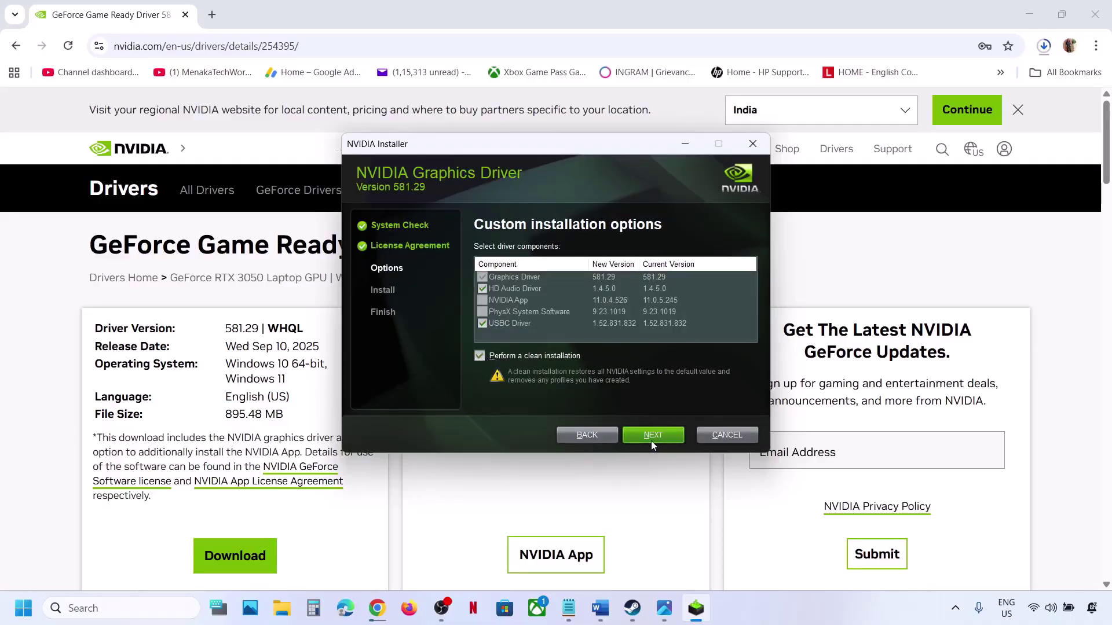
left_click(478, 483)
- Look at the Start menu's power choices, then dismiss them and return to the Word notes
left_click(24, 619)
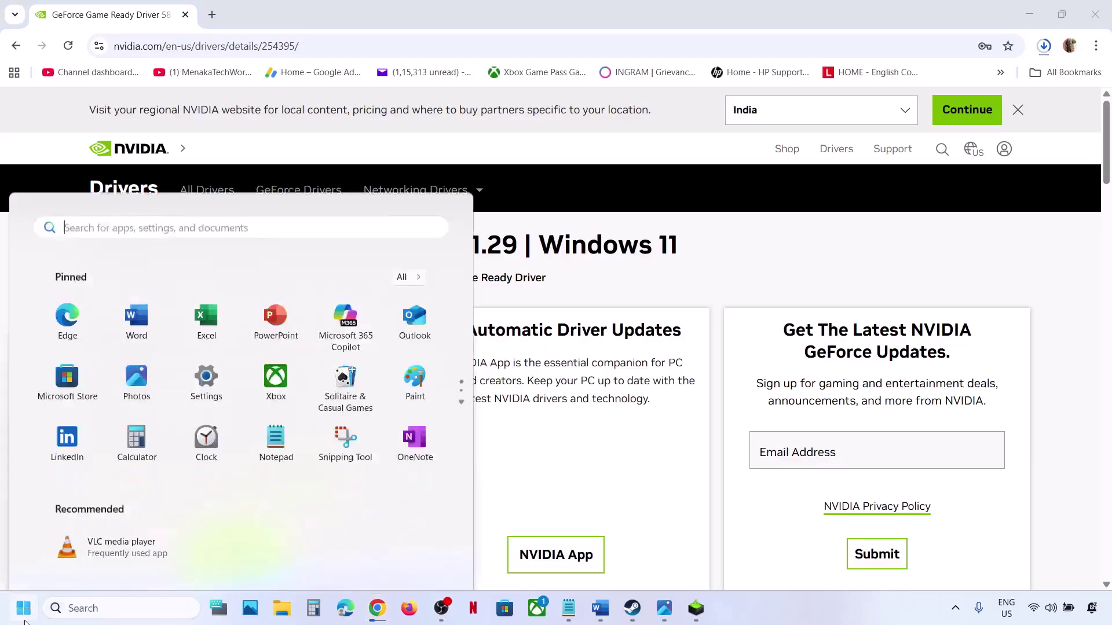
left_click(421, 558)
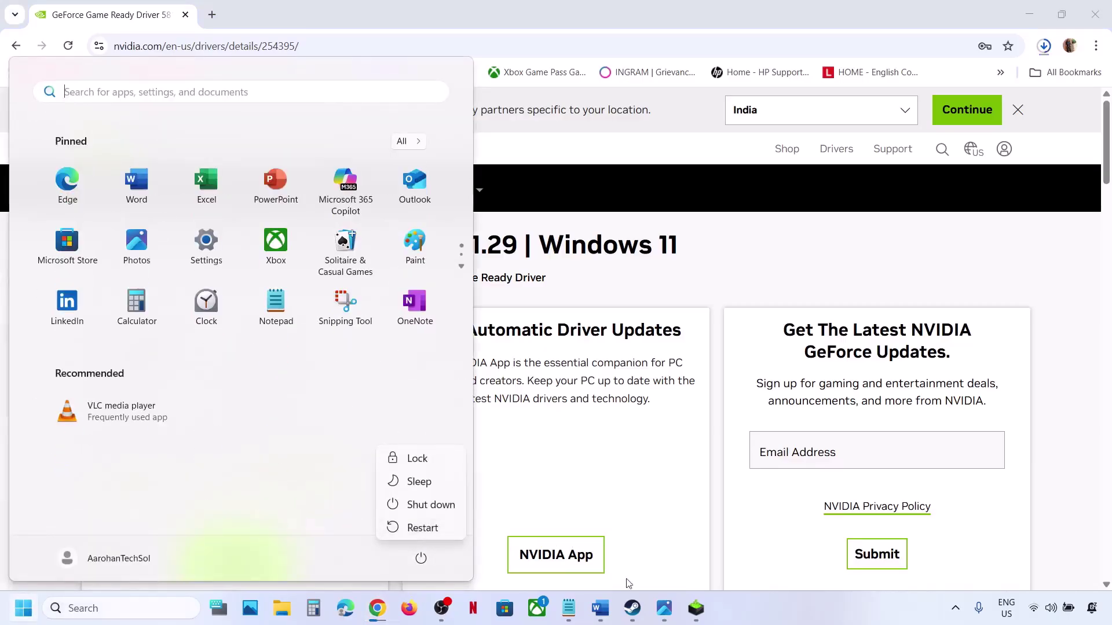
left_click(632, 607)
- Check Step 2 in the notes, then try -dx12 as SILENT HILL f's Steam launch option
left_click(601, 608)
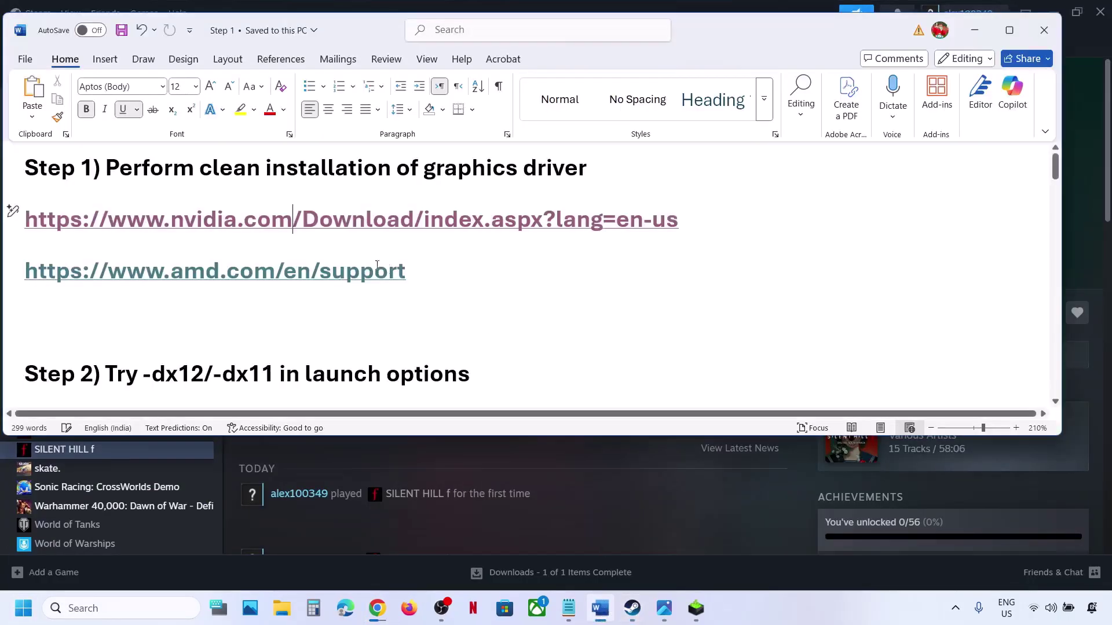
scroll(364, 258, "down", 2)
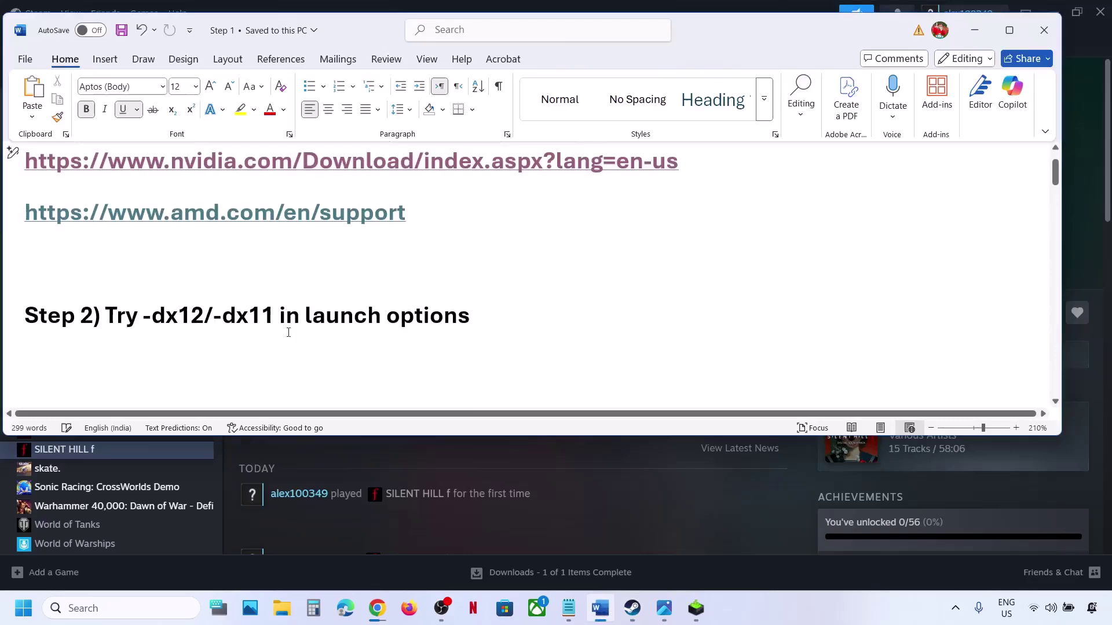
left_click(613, 480)
right_click(97, 450)
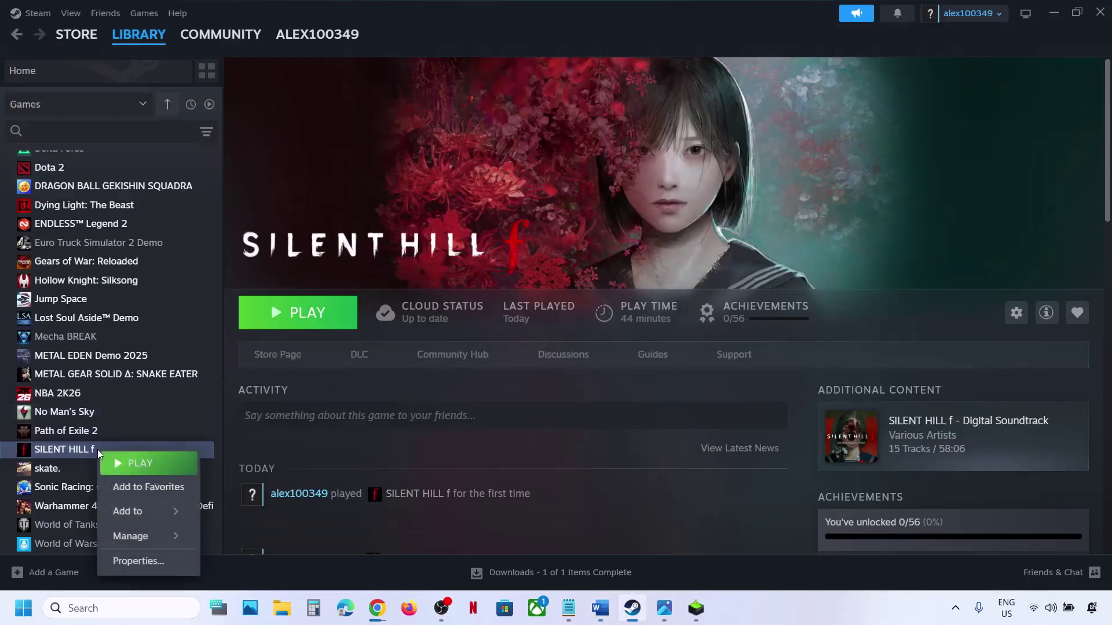
left_click(139, 558)
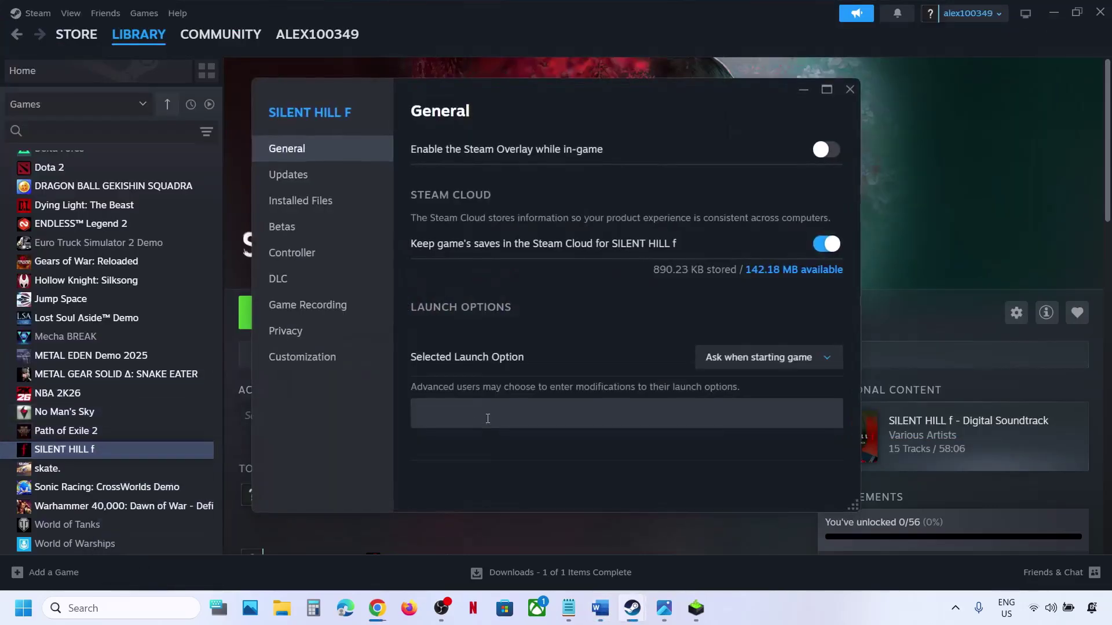
left_click(453, 419)
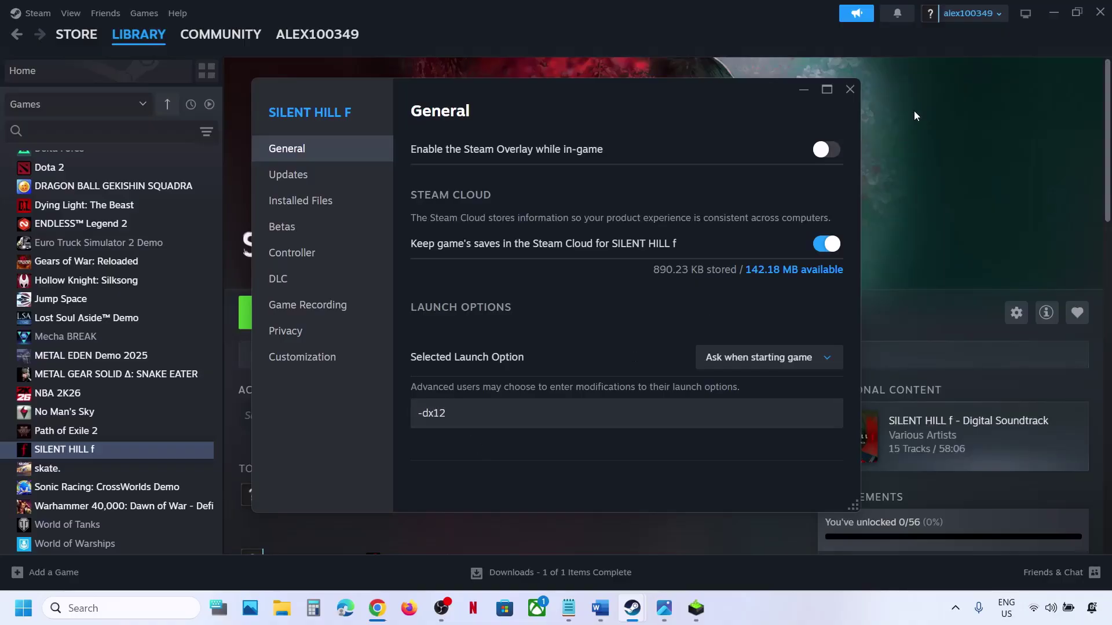
left_click(849, 90)
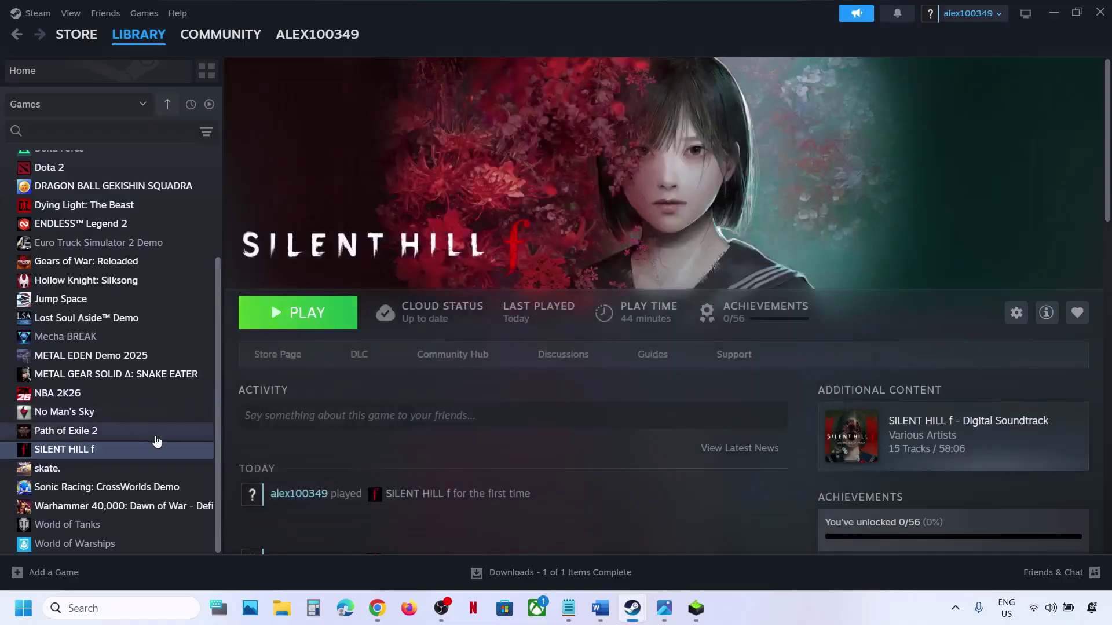
- Change the launch option to -dx11, then delete it so the launch options are empty
right_click(152, 451)
left_click(186, 556)
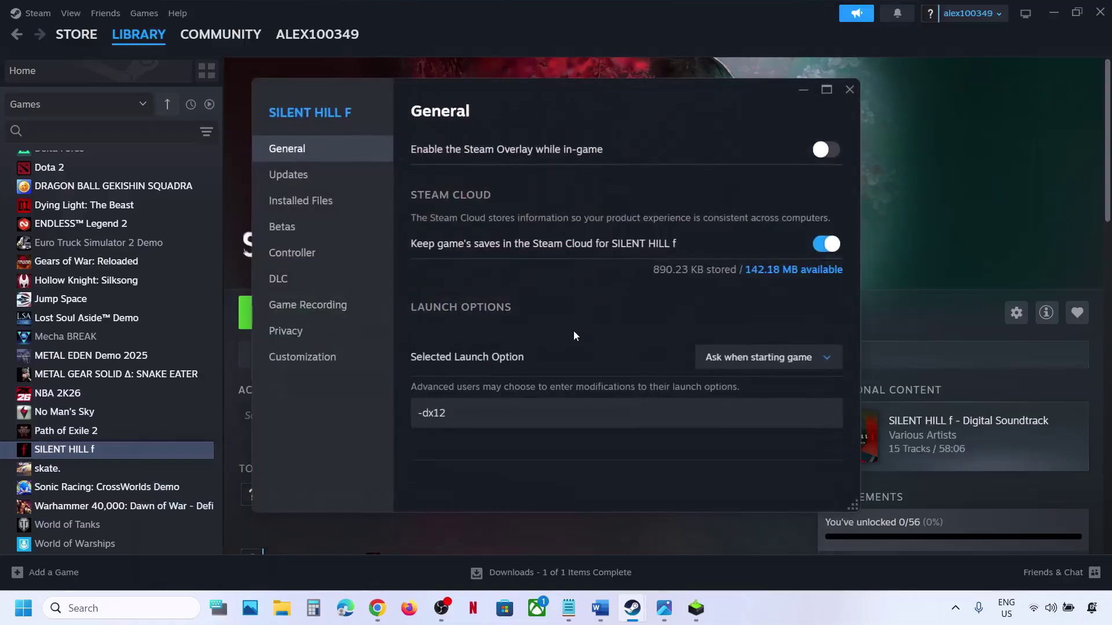
left_click(482, 410)
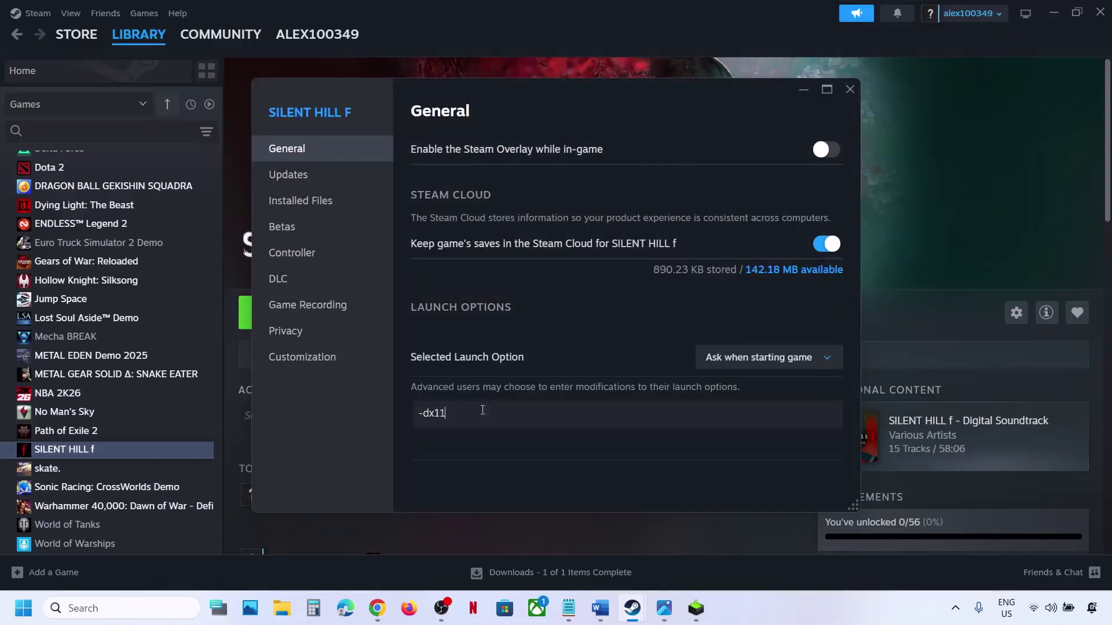
left_click_drag(478, 415, 384, 427)
key("BackSpace")
left_click(849, 88)
- Select 'dedicated' and 'graphics' in Step 3 of the notes and open Windows search
left_click(601, 608)
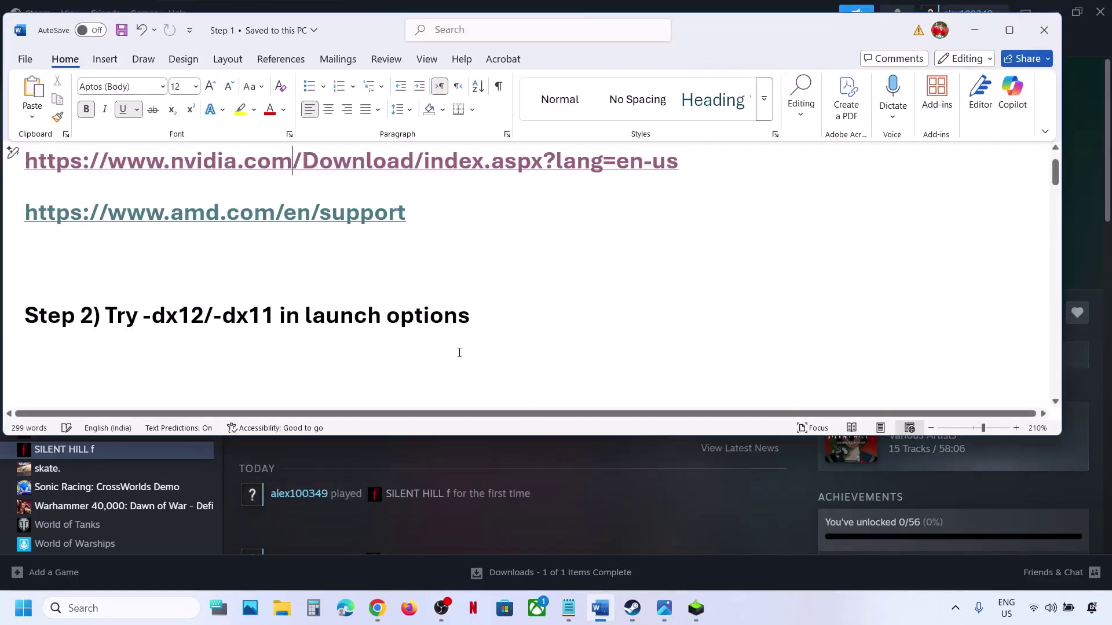
scroll(410, 327, "down", 3)
scroll(410, 327, "up", 2)
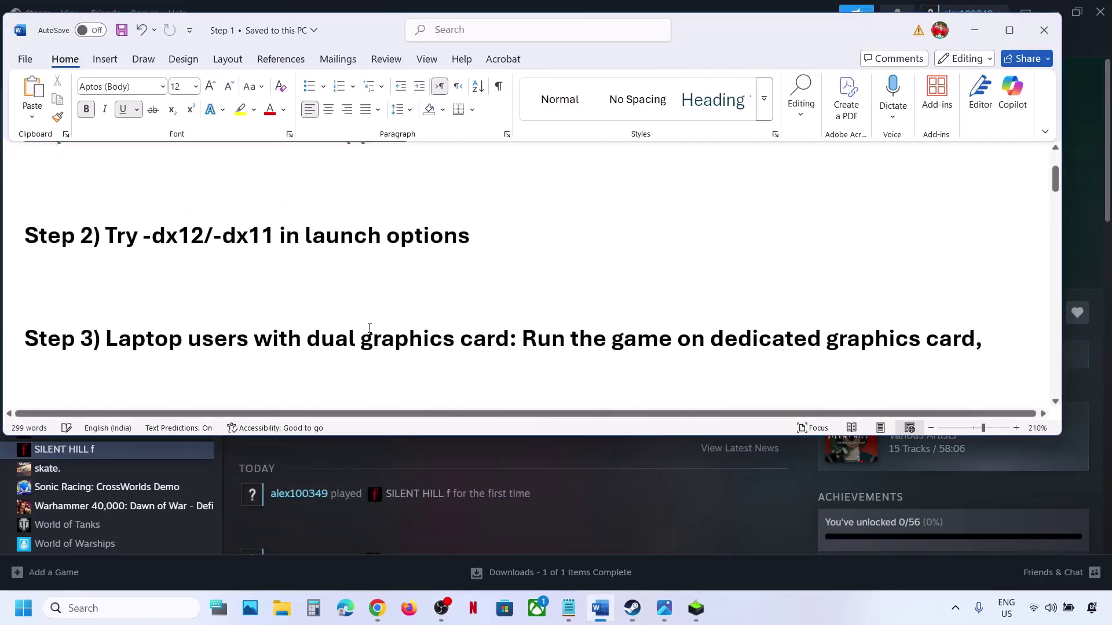
double_click(782, 350)
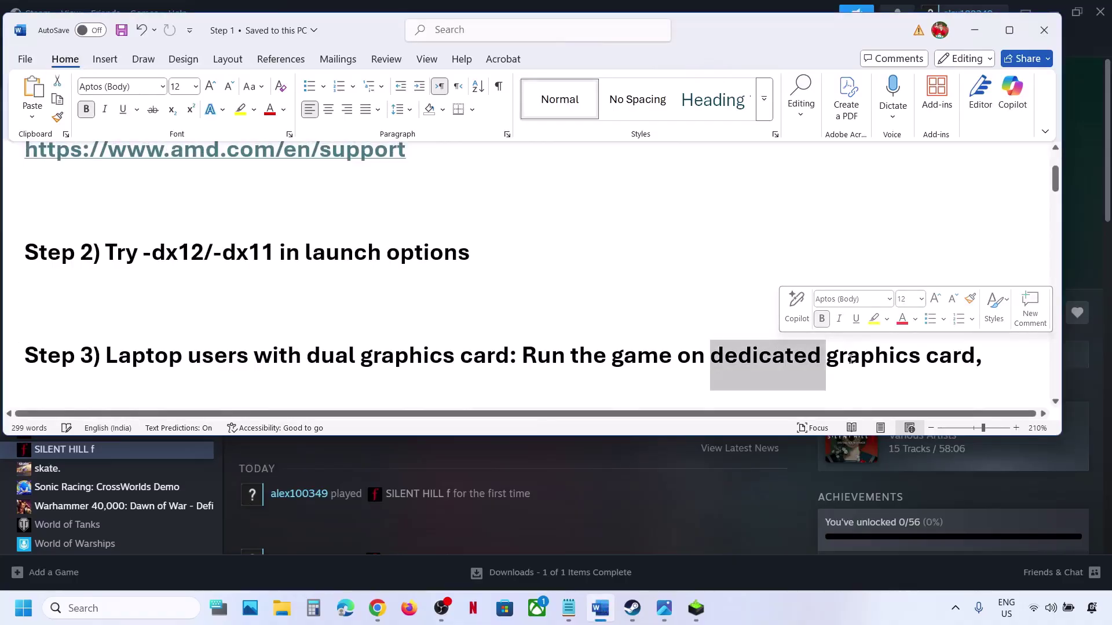
double_click(848, 358)
left_click(154, 609)
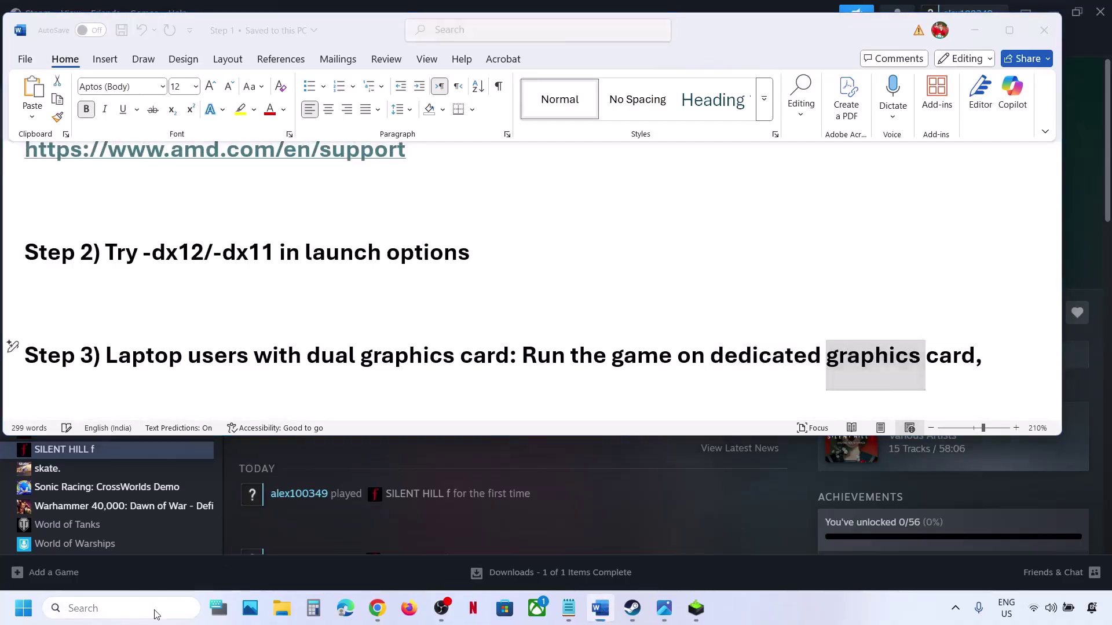
- Search 'graphics' and add SHf.exe from the SILENT HILL f folder to the Graphics app list
type("graphics")
left_click(124, 168)
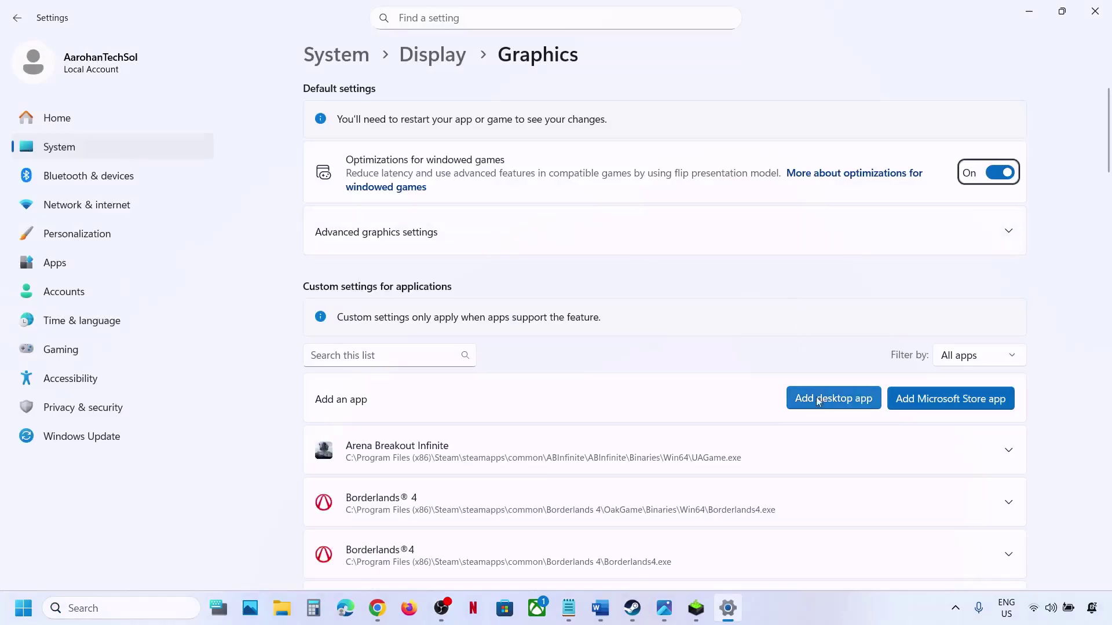
left_click(819, 404)
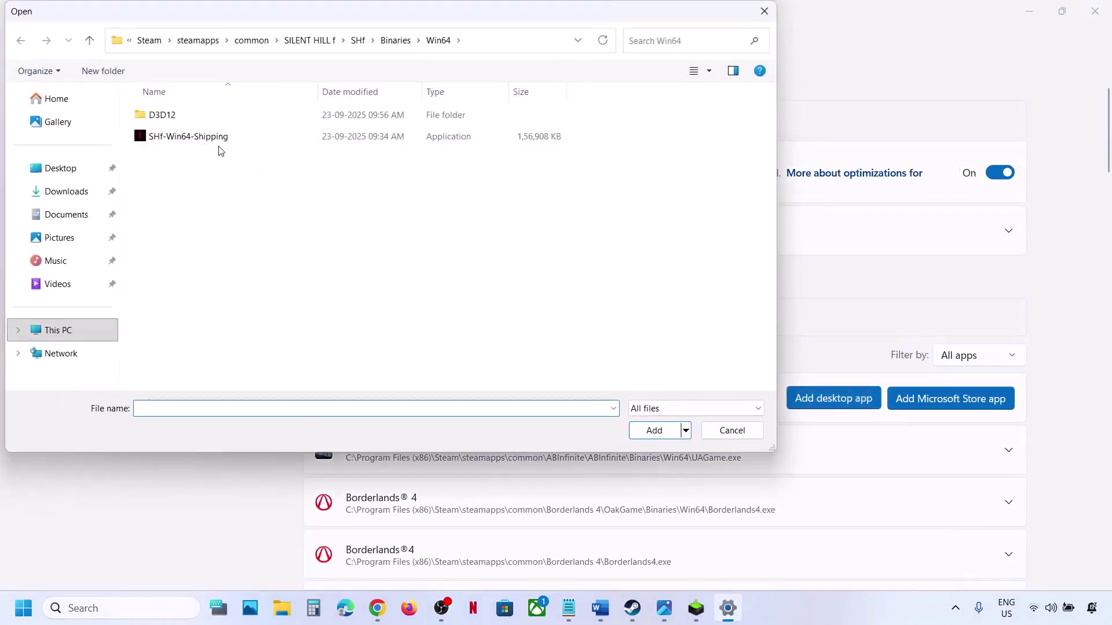
left_click(251, 49)
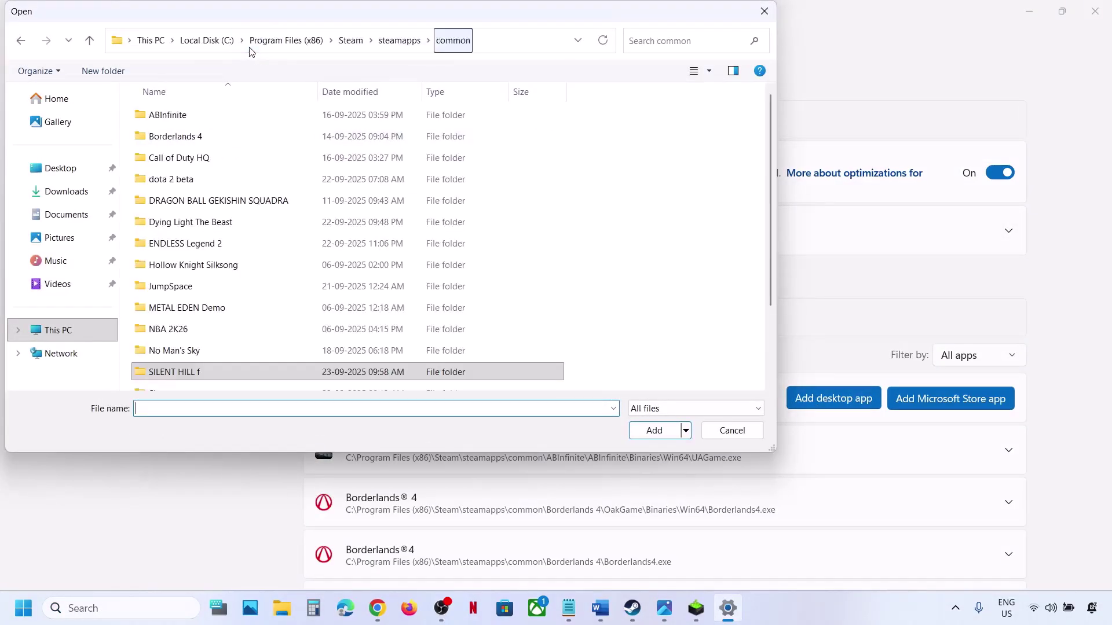
double_click(184, 371)
left_click(529, 39)
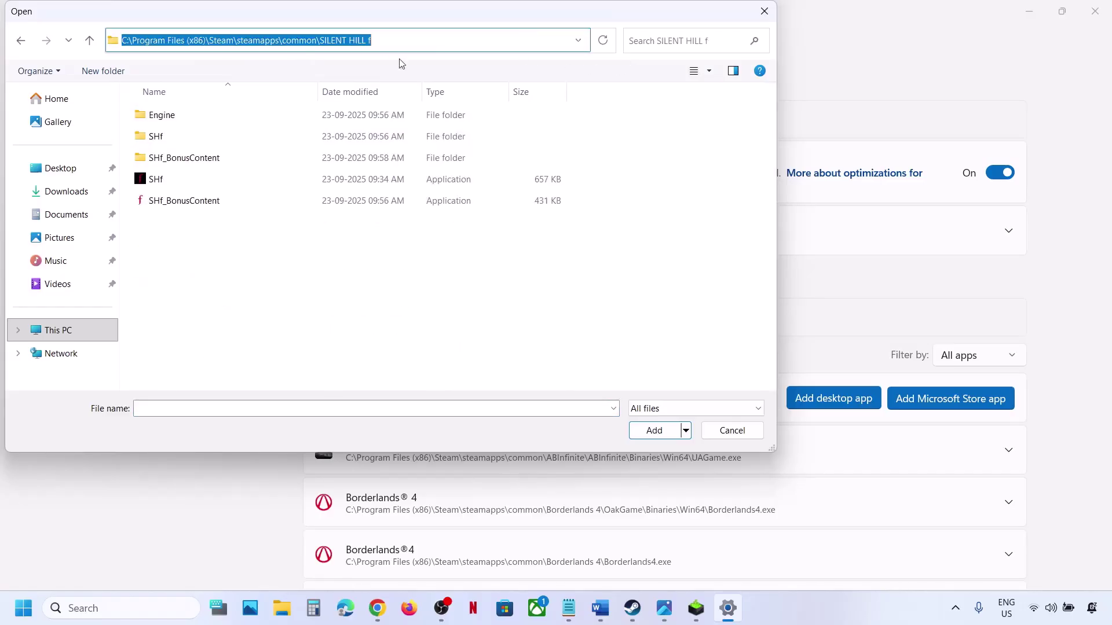
left_click(174, 179)
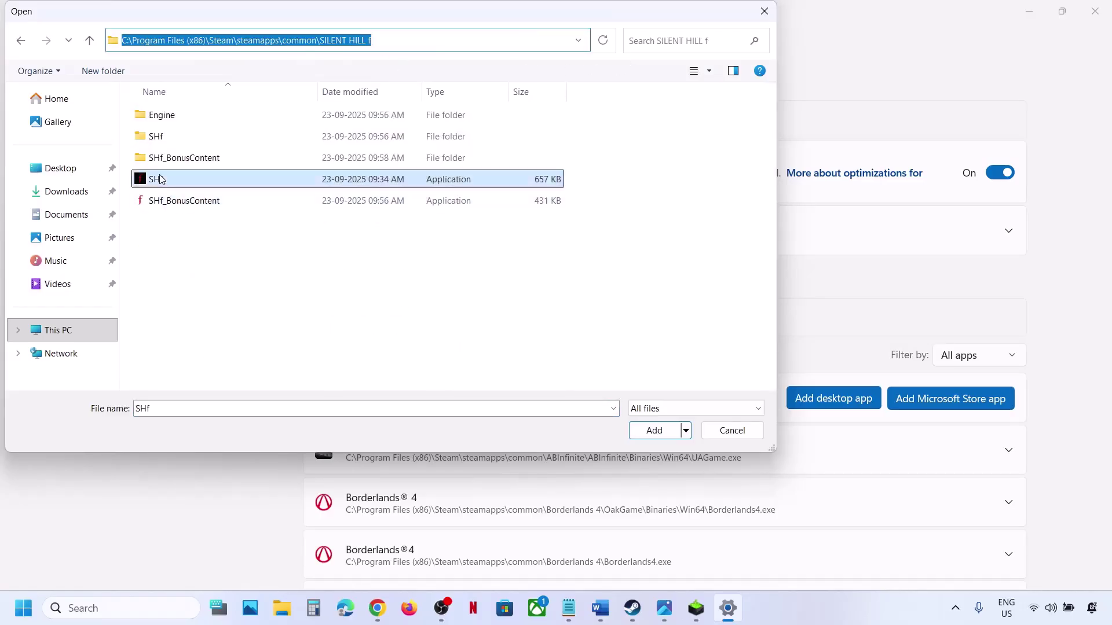
left_click(648, 432)
- Set SHf's GPU preference to High Performance
scroll(549, 481, "down", 15)
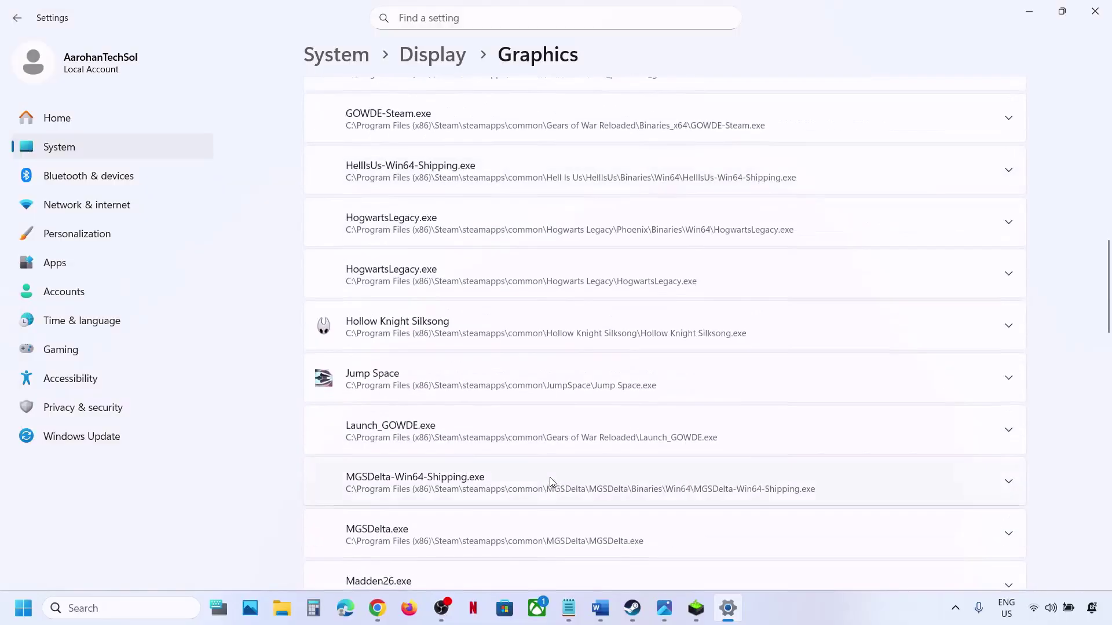
scroll(551, 482, "down", 20)
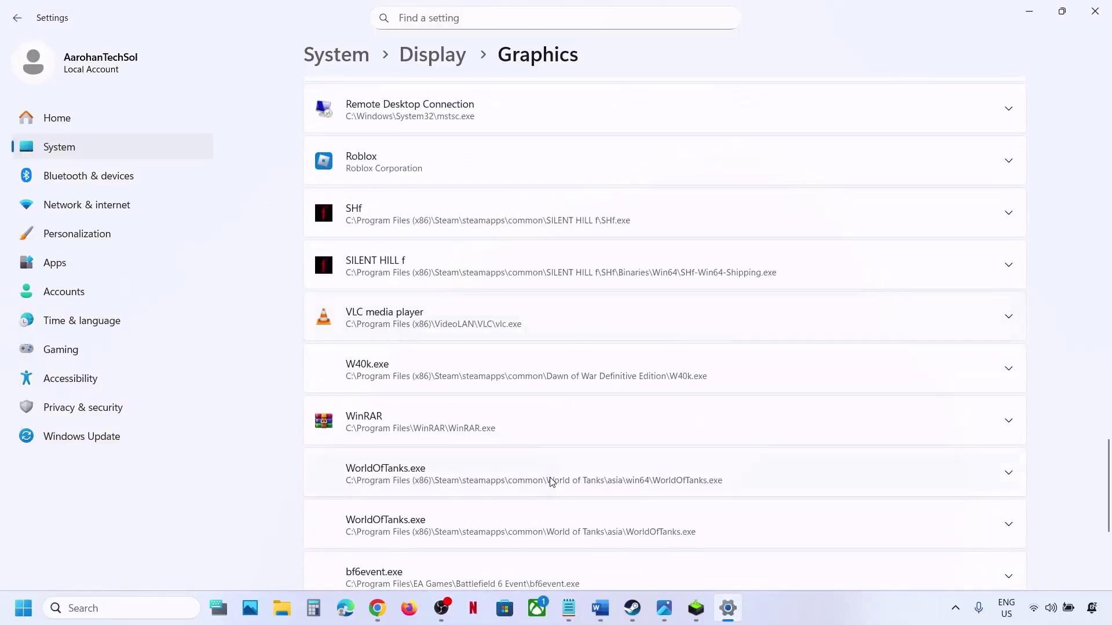
left_click(504, 213)
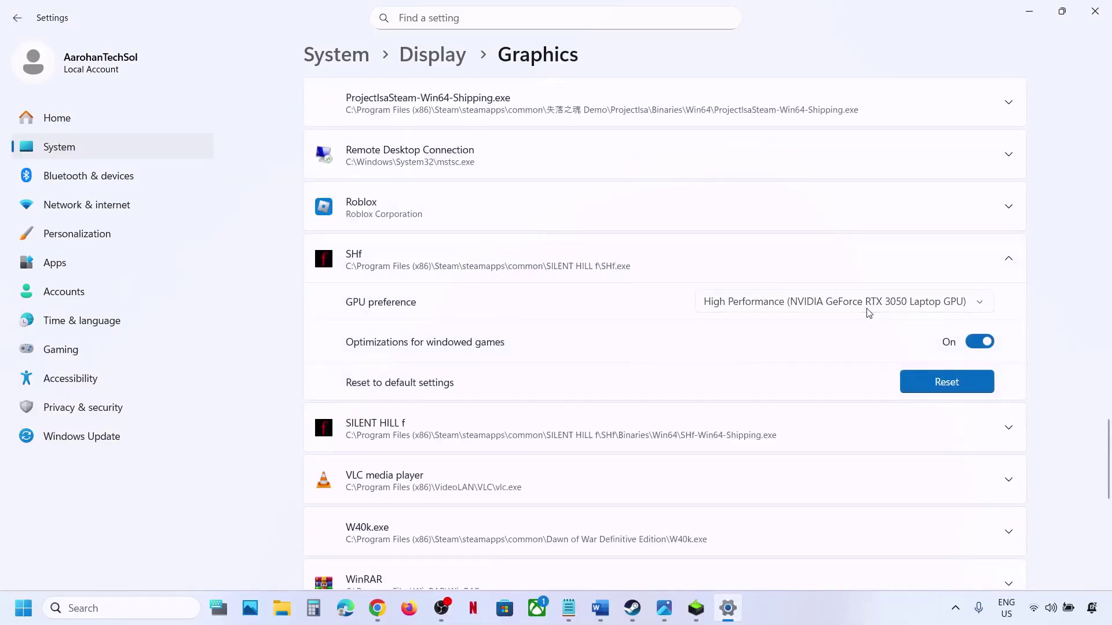
left_click(866, 307)
left_click(872, 302)
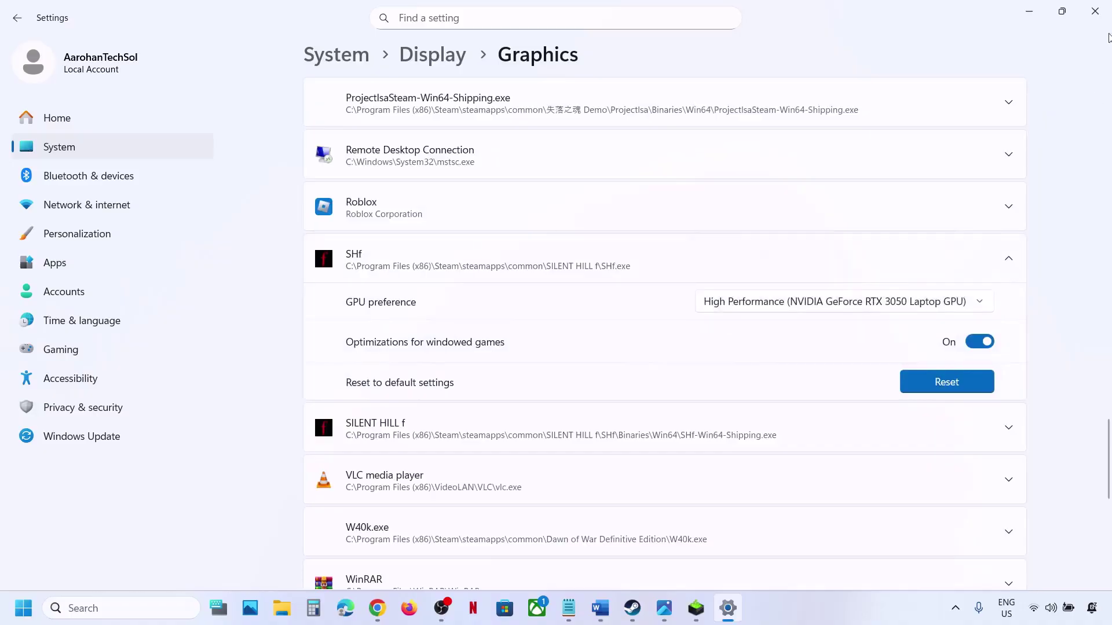
scroll(735, 247, "up", 20)
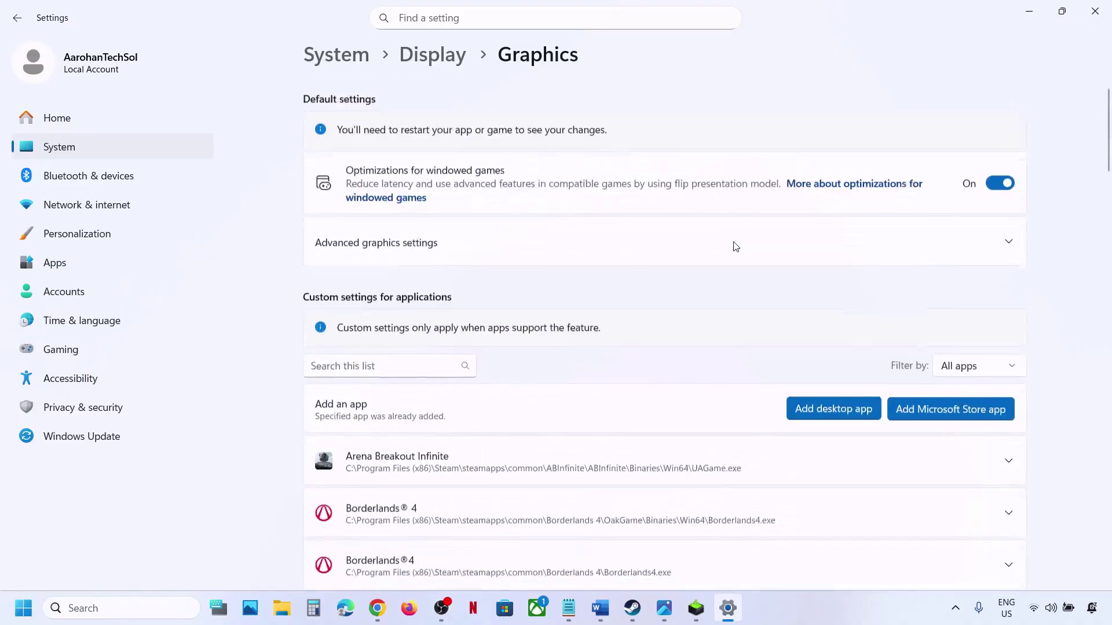
- Add SHf-Win64-Shipping.exe from SHf\Binaries\Win64 to the Graphics app list
left_click(833, 399)
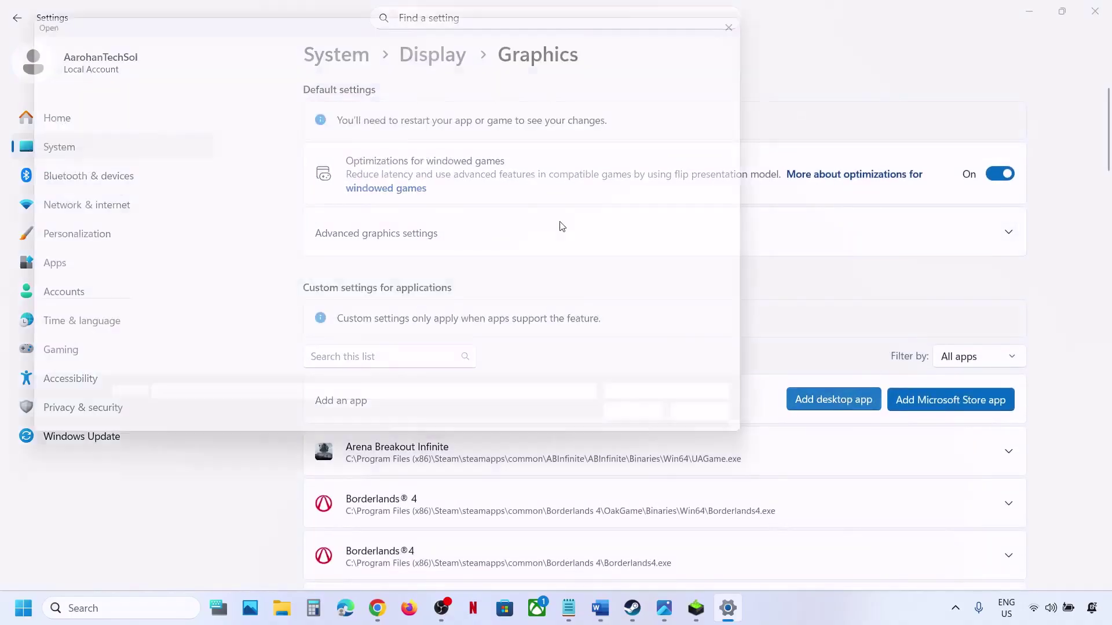
double_click(165, 139)
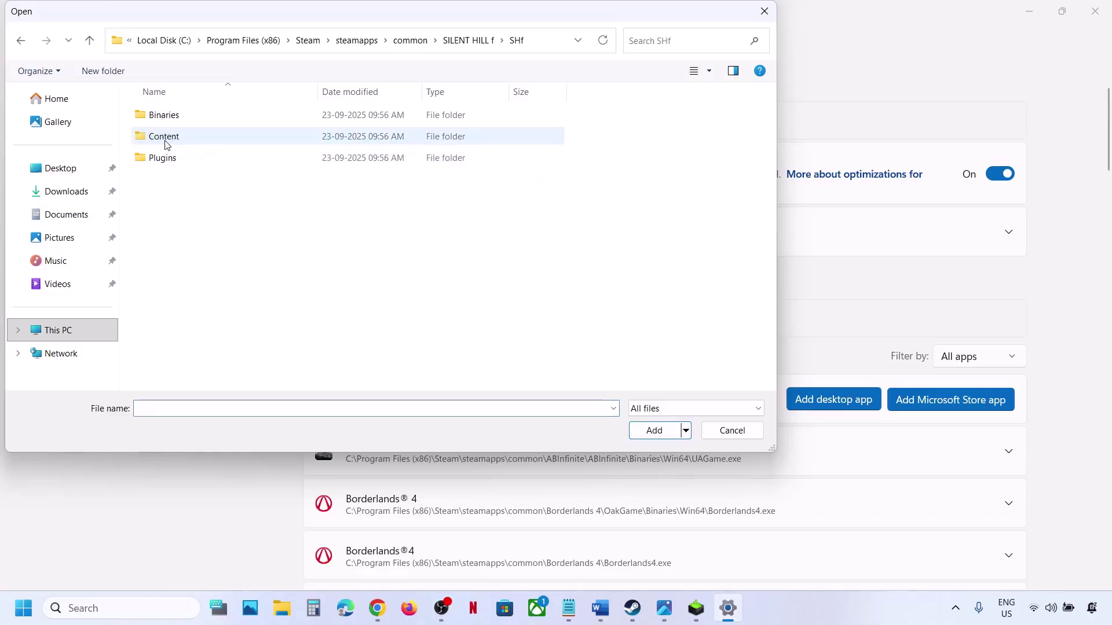
double_click(164, 115)
double_click(165, 114)
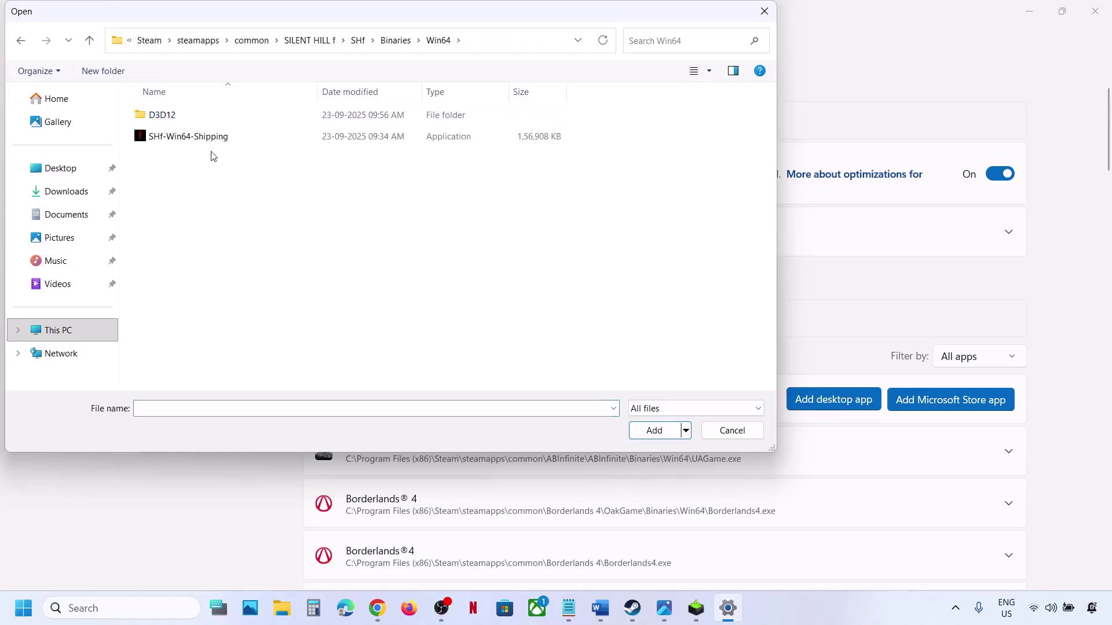
left_click(203, 139)
left_click(637, 430)
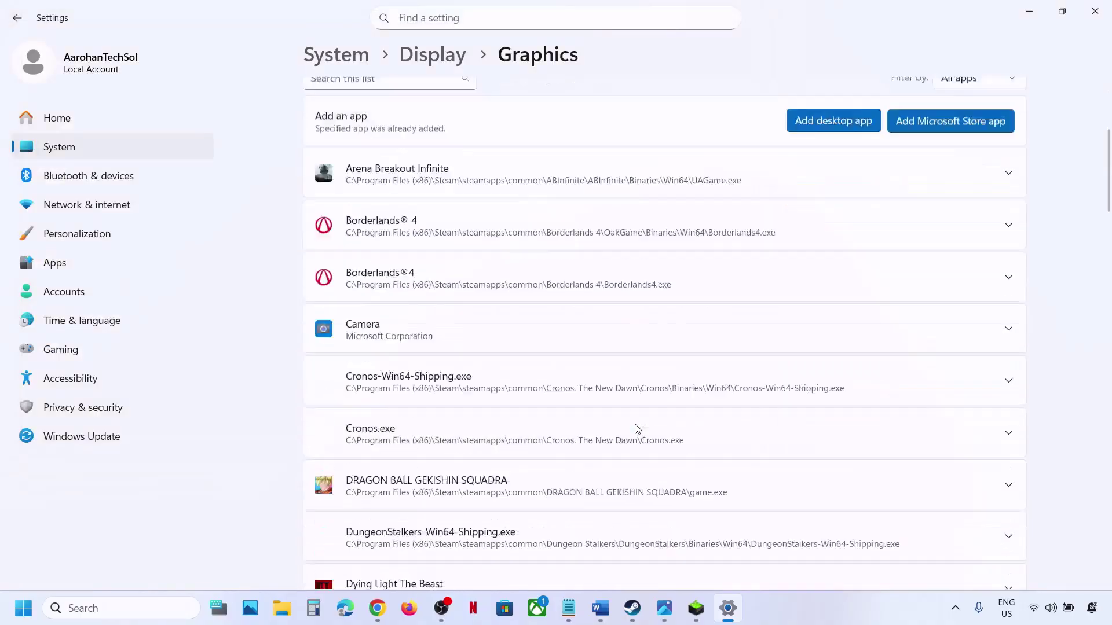
- Set SILENT HILL f to High Performance on the RTX 3050 Laptop GPU and close Settings
scroll(637, 429, "down", 5)
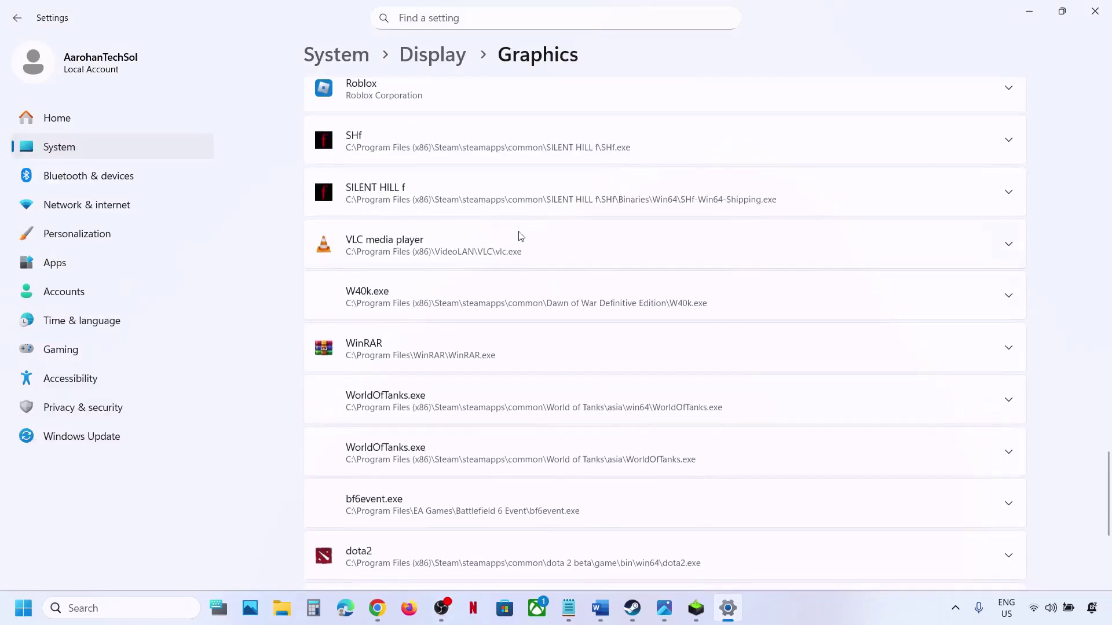
left_click(501, 208)
left_click(876, 283)
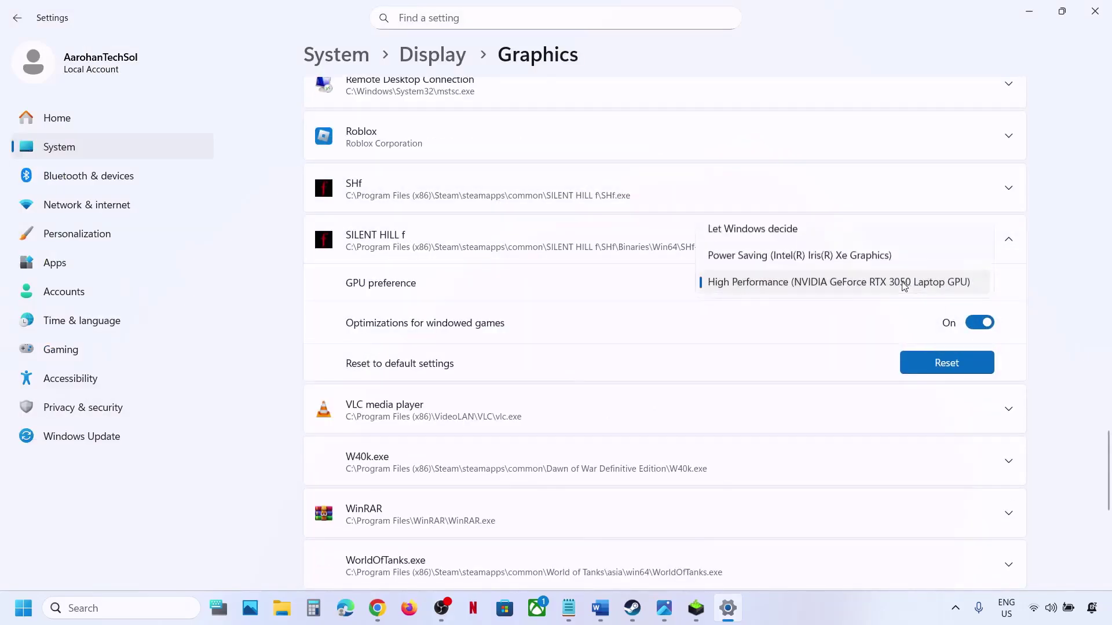
left_click(847, 289)
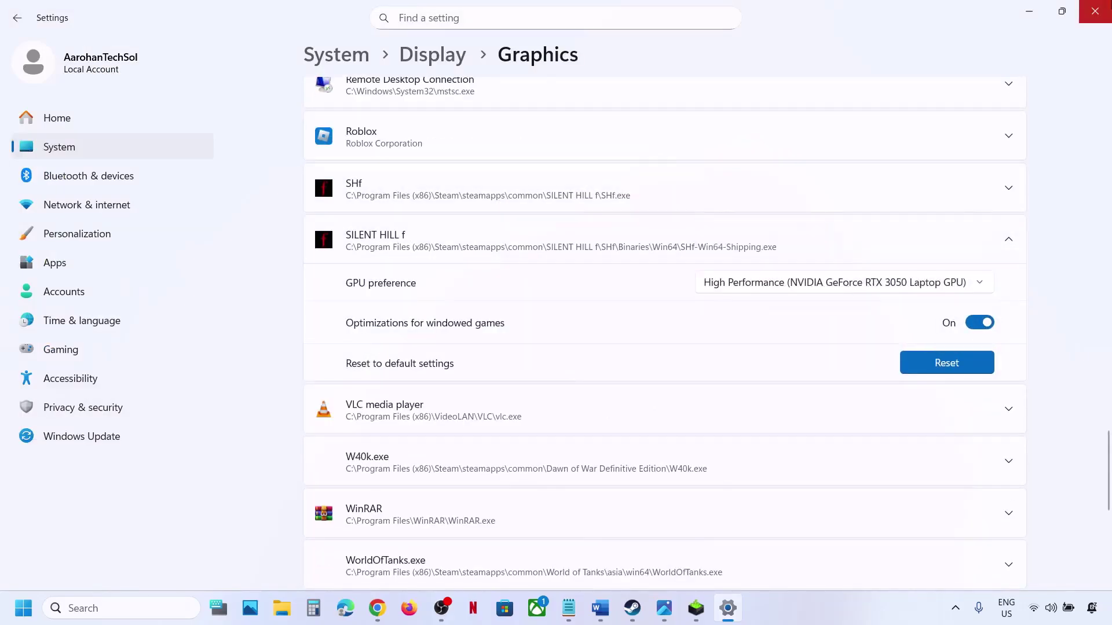
left_click(1096, 12)
- Open the NVIDIA link from the notes, return to the driver results and expand older versions
scroll(471, 280, "down", 3)
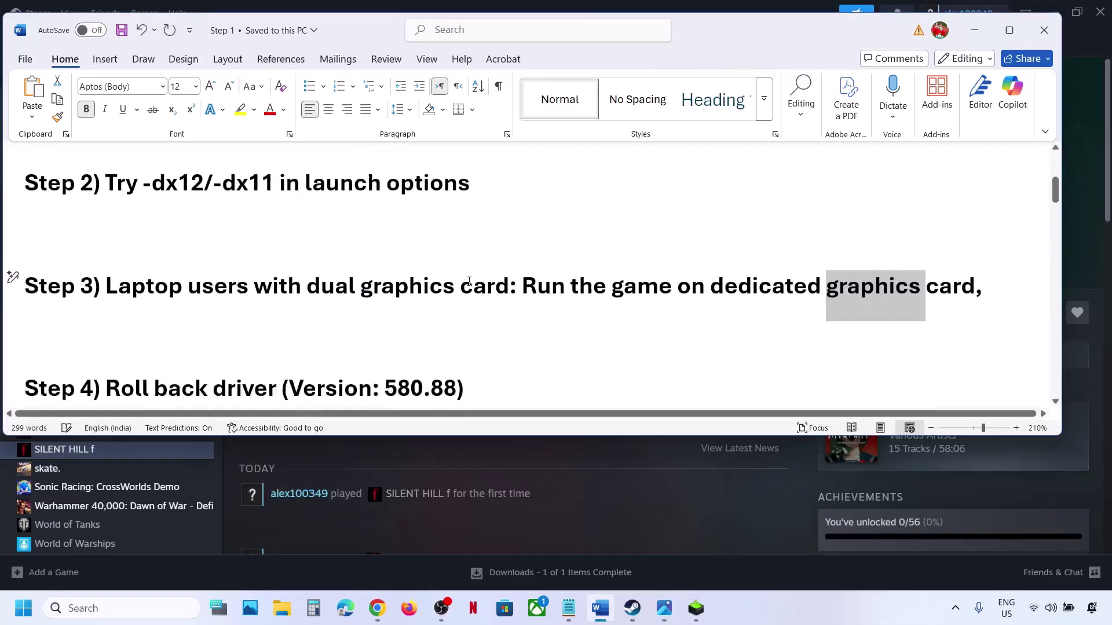
scroll(349, 291, "up", 5)
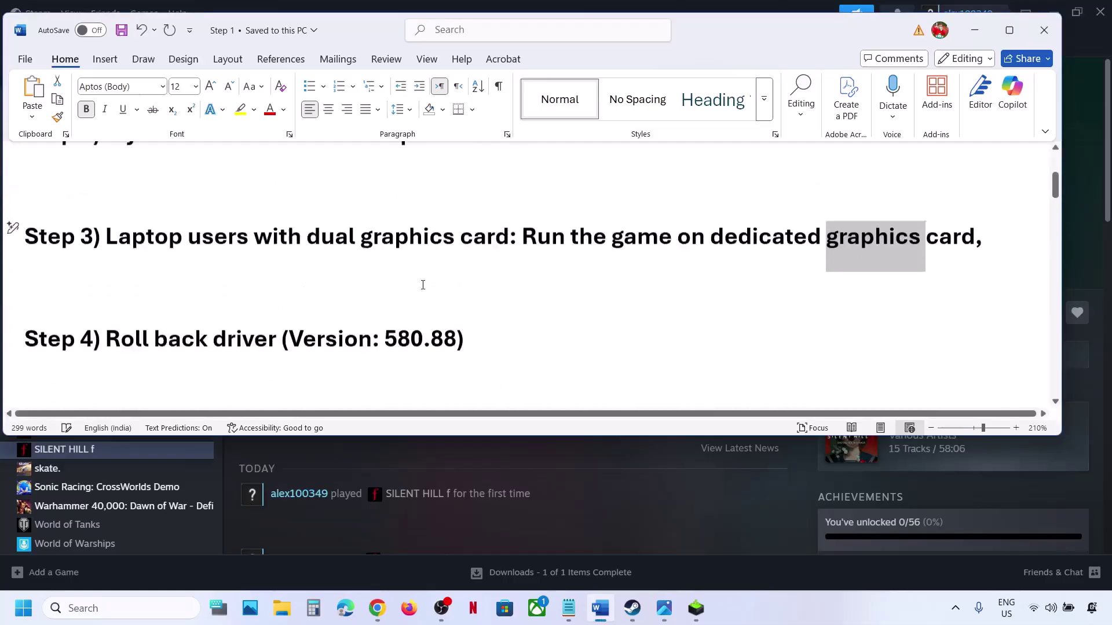
left_click(379, 227, "ctrl")
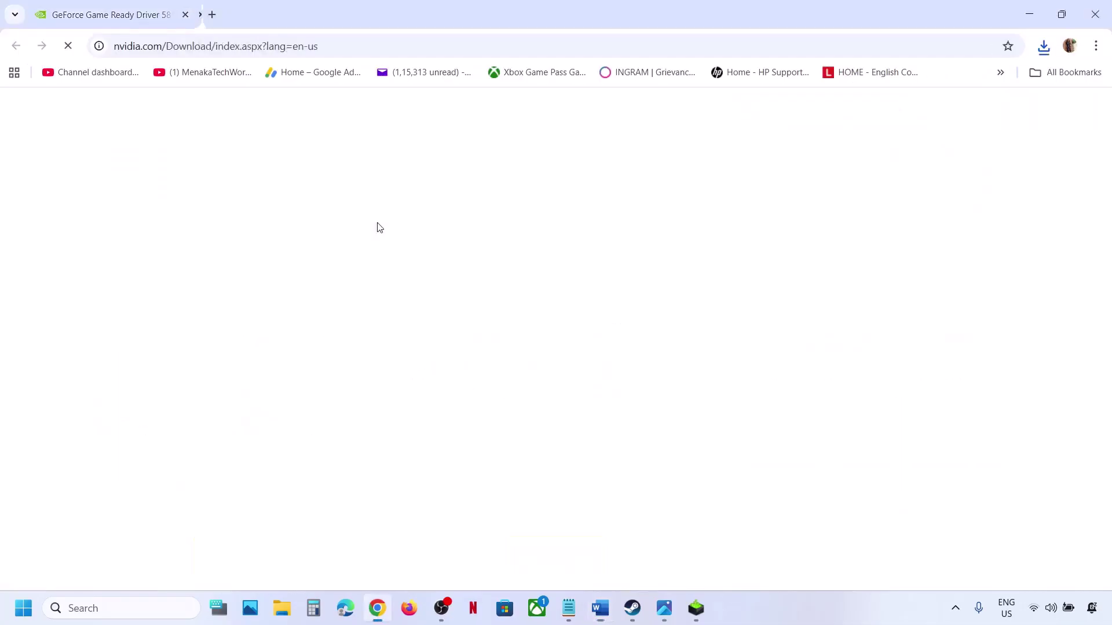
left_click(124, 15)
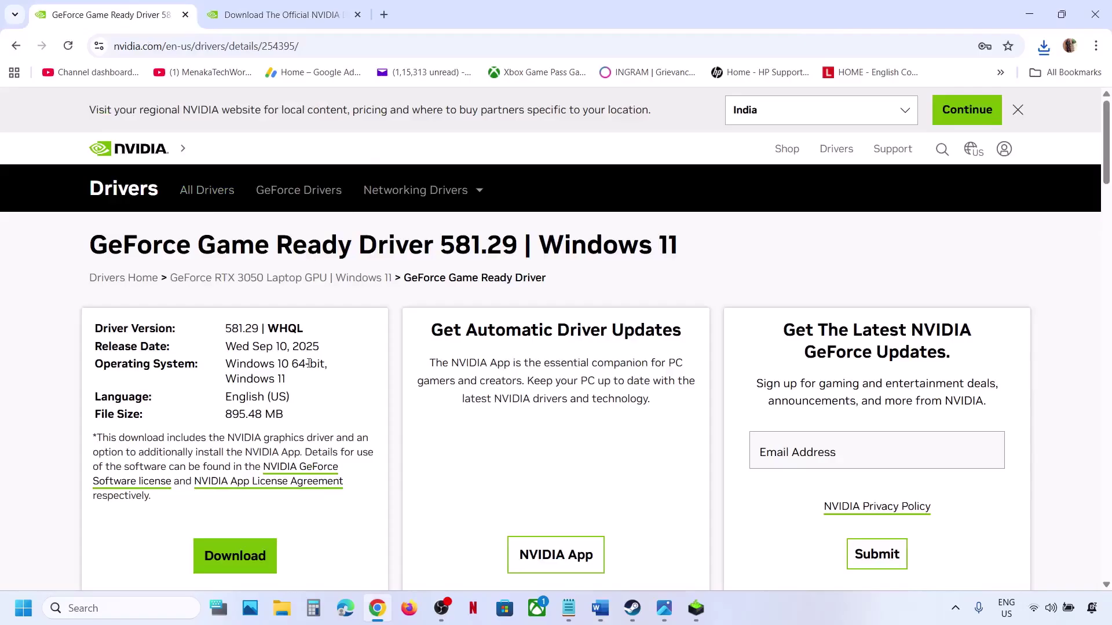
scroll(309, 364, "down", 2)
left_click(17, 47)
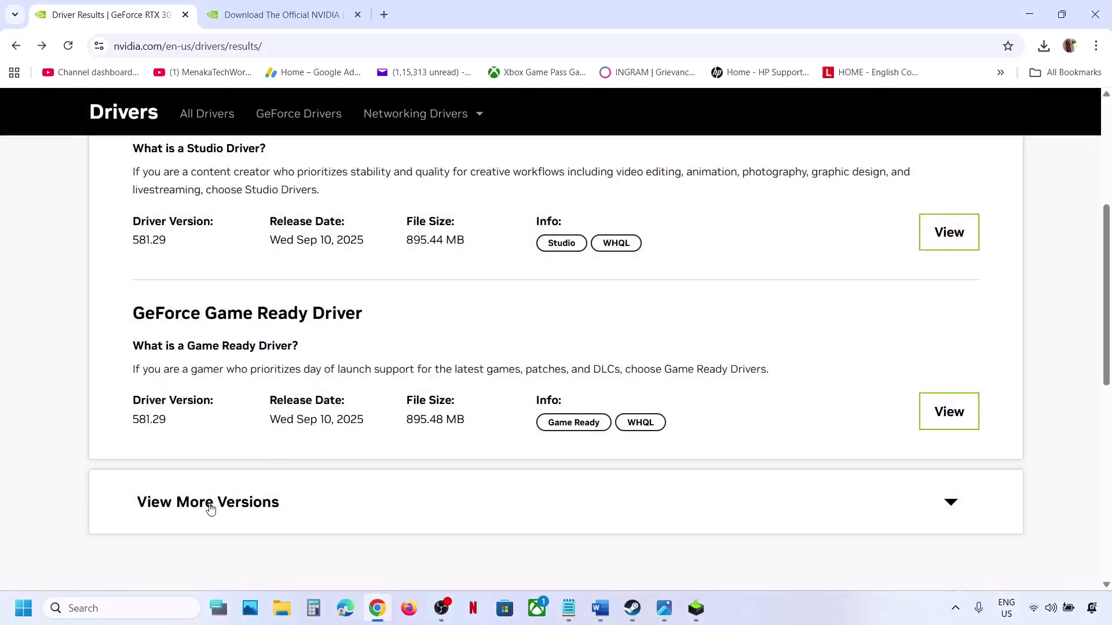
left_click(210, 503)
scroll(273, 460, "down", 6)
scroll(275, 456, "down", 5)
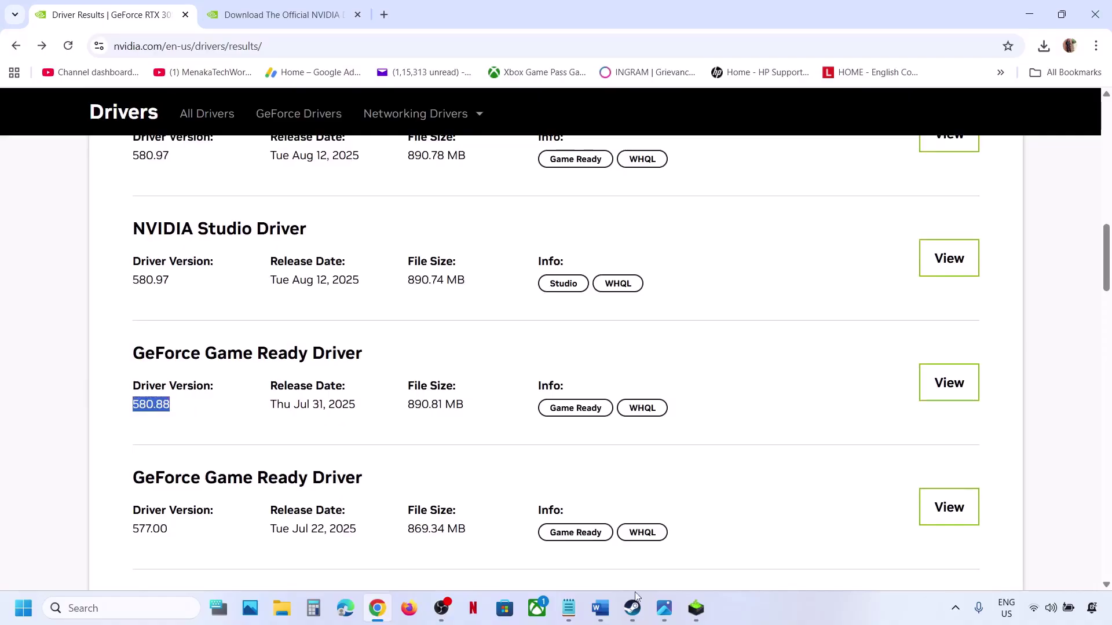
- Check version 580.88 in Step 4, then open the Game Ready Driver 580.88 details page
left_click(605, 618)
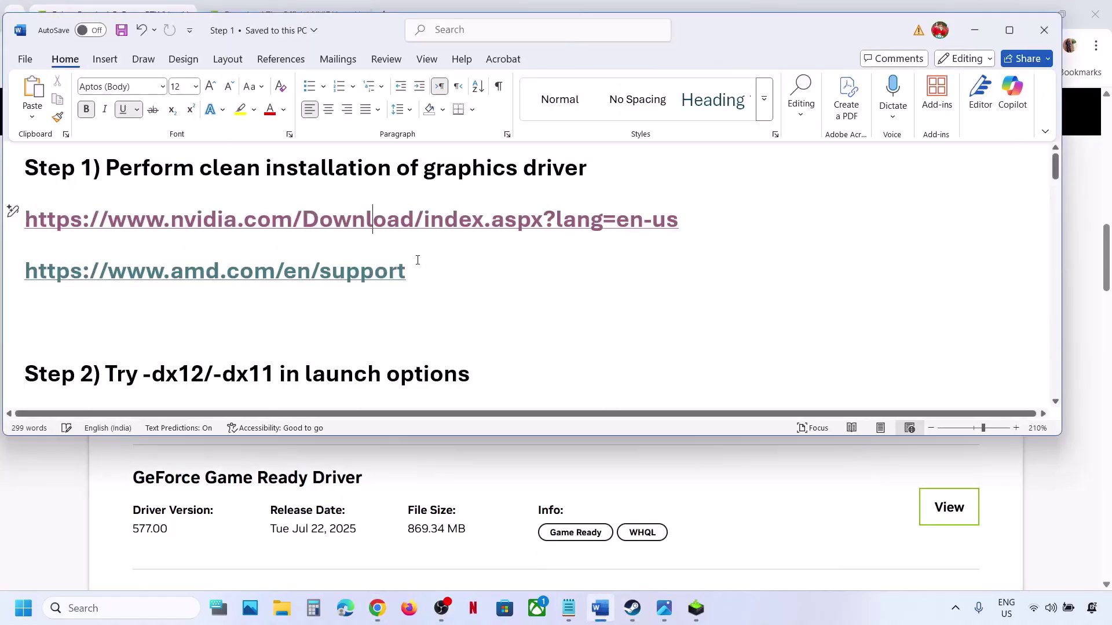
scroll(418, 260, "down", 5)
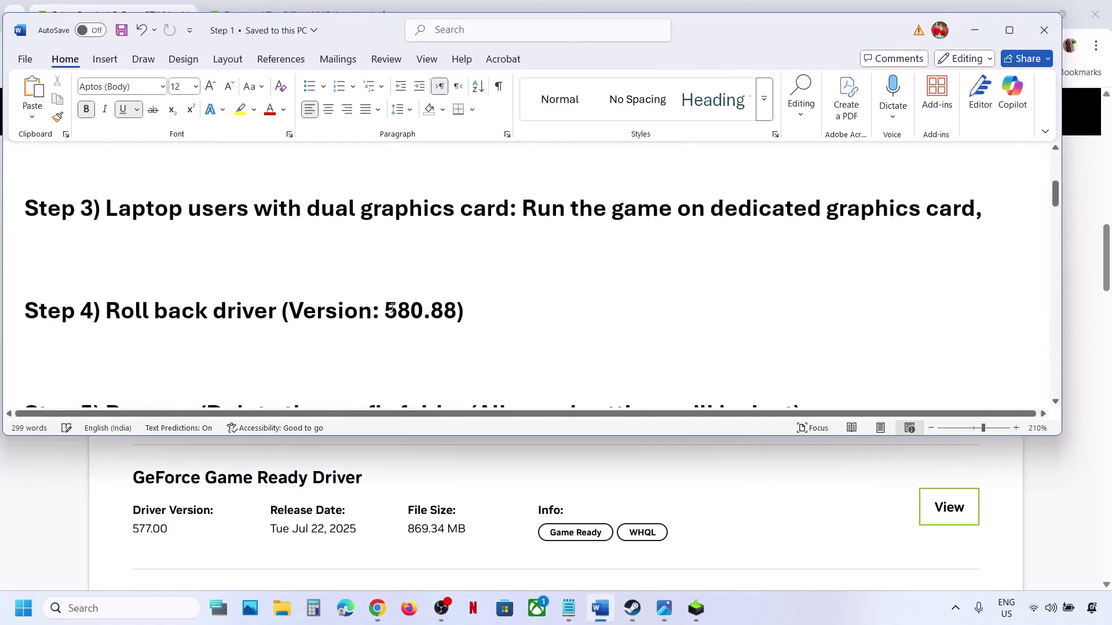
double_click(391, 309)
left_click(116, 501)
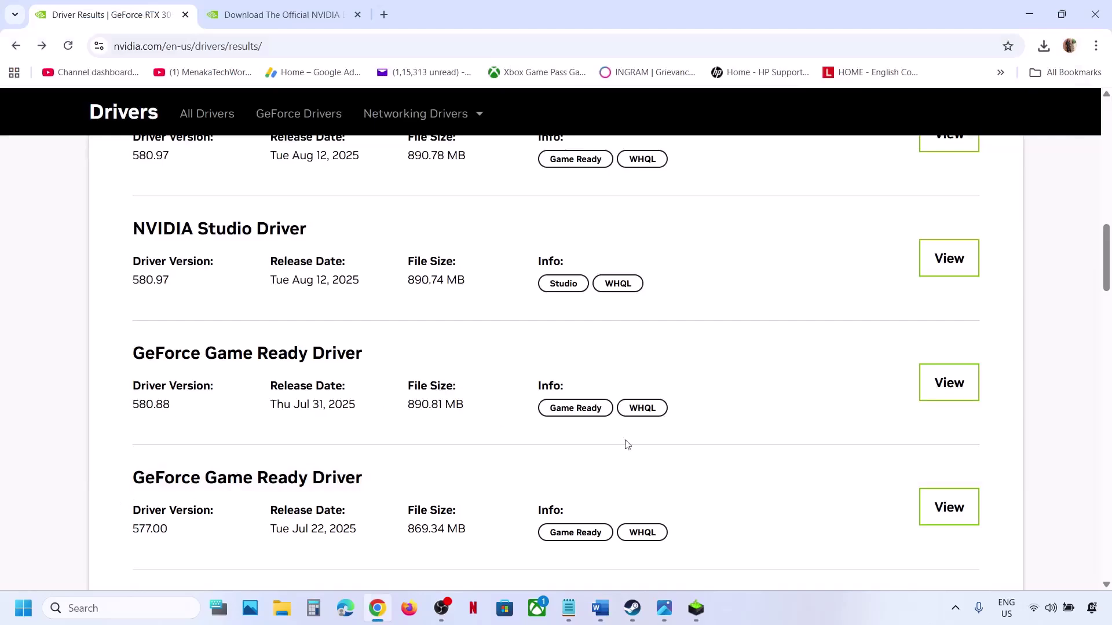
left_click(948, 390)
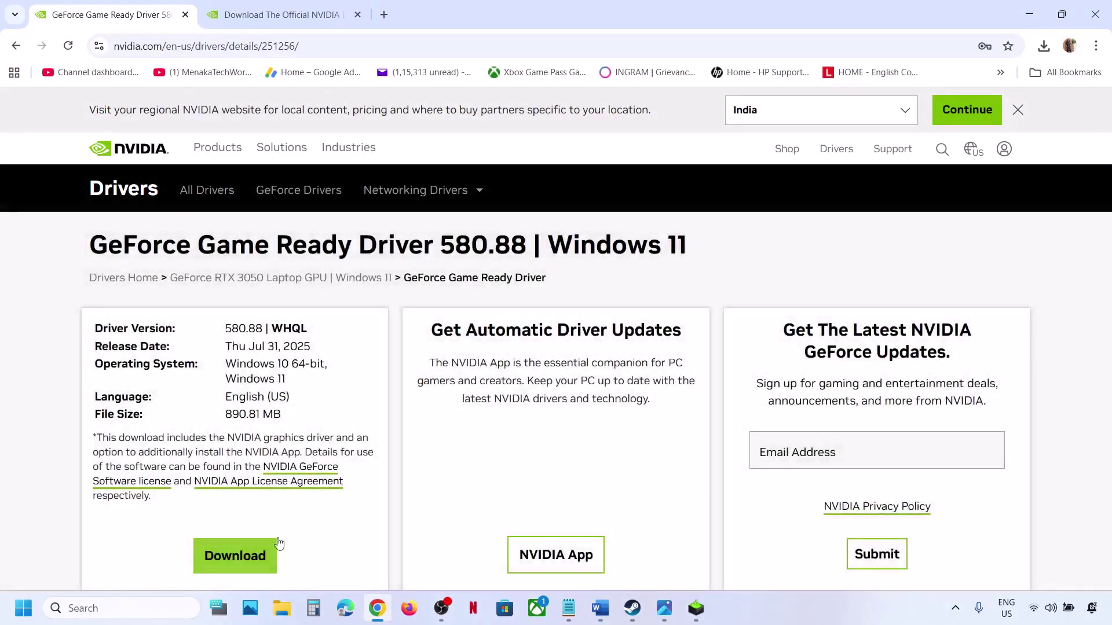
- Re-accept the 581.29 licence and return to the custom options with clean installation selected
left_click(696, 608)
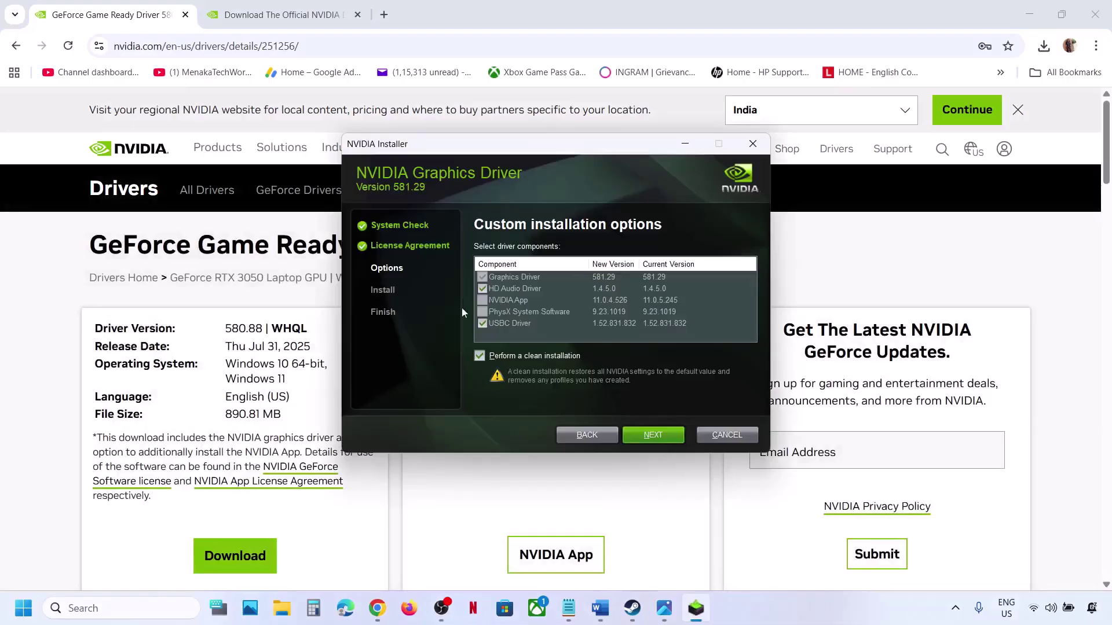
left_click(586, 435)
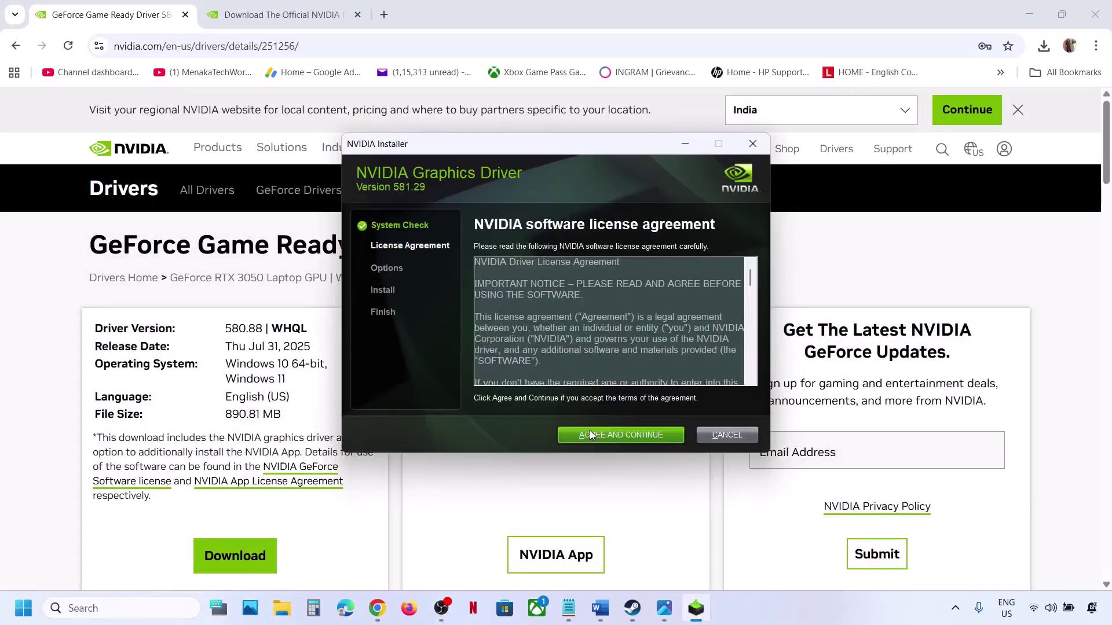
left_click(630, 440)
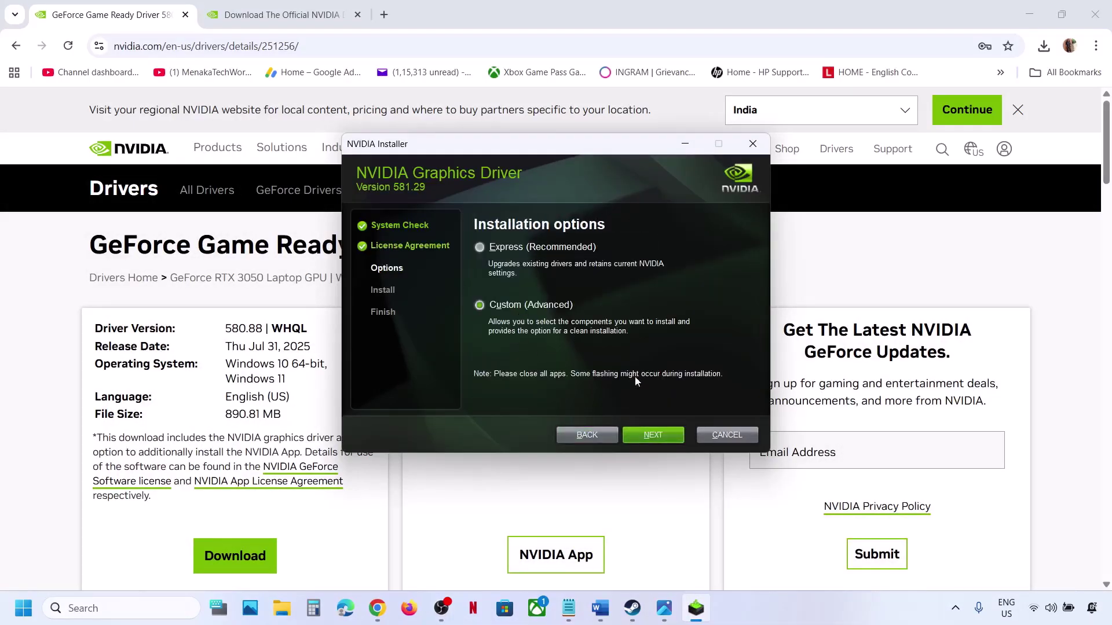
left_click(654, 438)
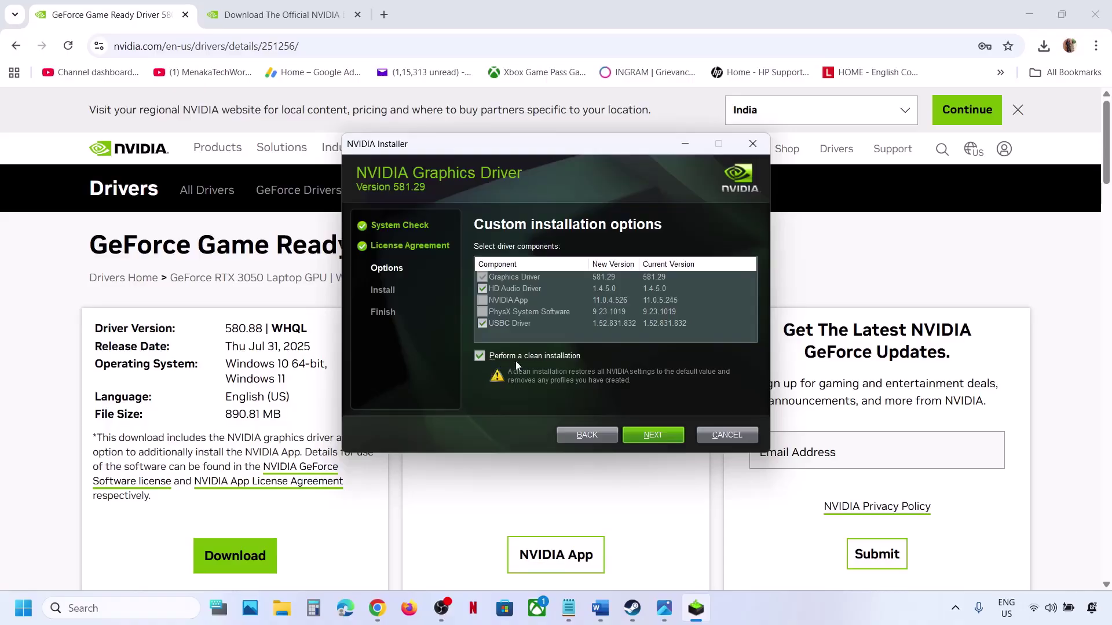
- Bring up the Start menu's power choices showing Restart
left_click(476, 493)
key("super")
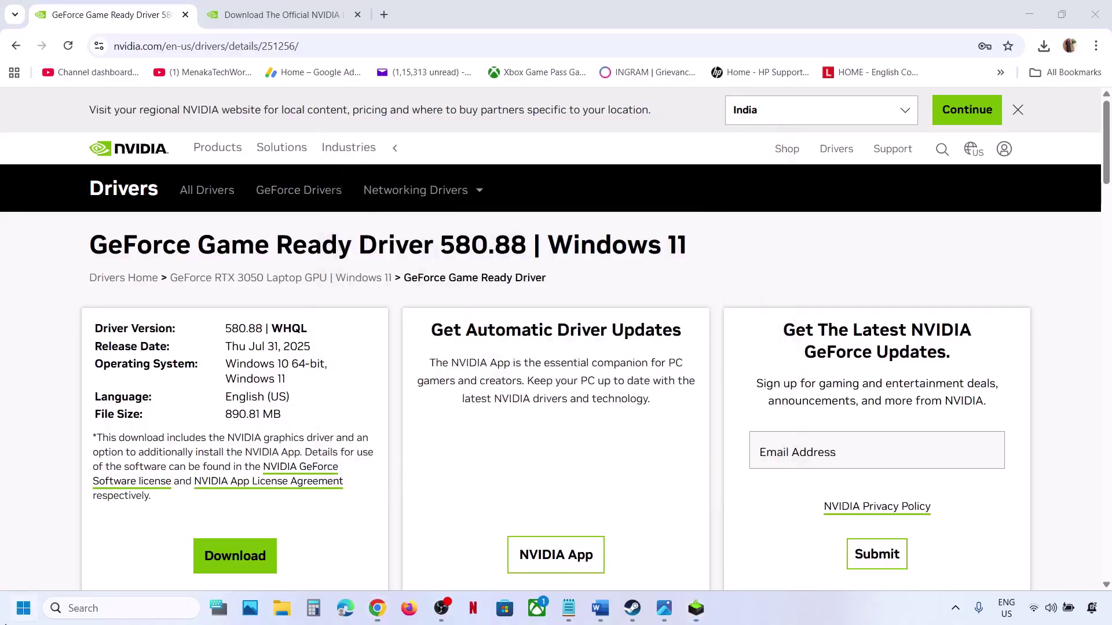
left_click(418, 559)
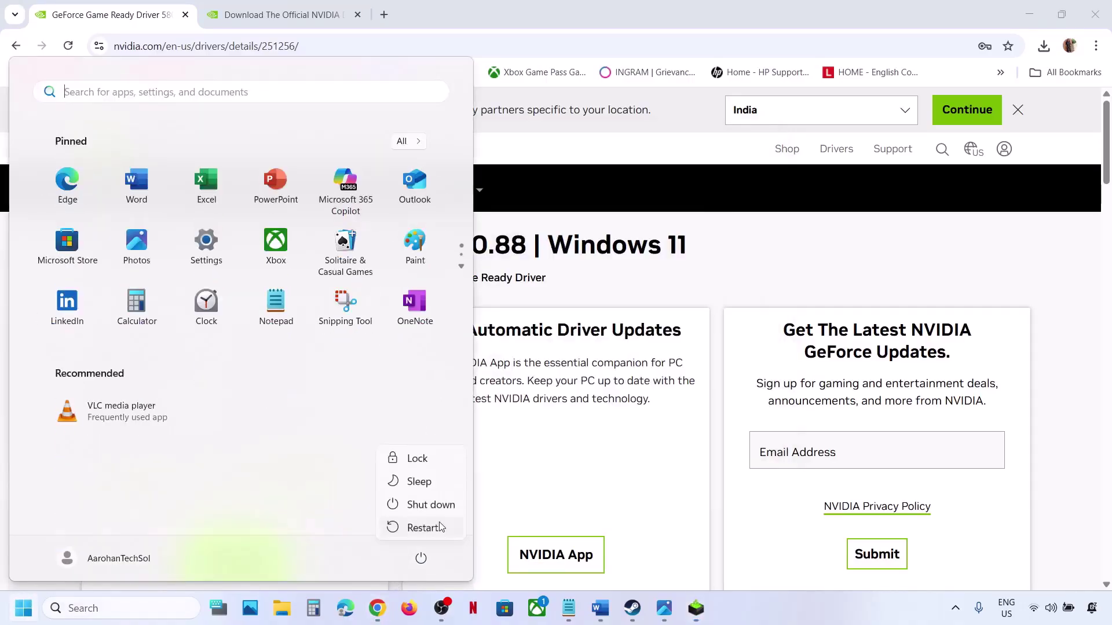
- Highlight the Step 5 config note, then browse in File Explorer to the user's folder under C:\Users
left_click(599, 615)
scroll(428, 283, "down", 2)
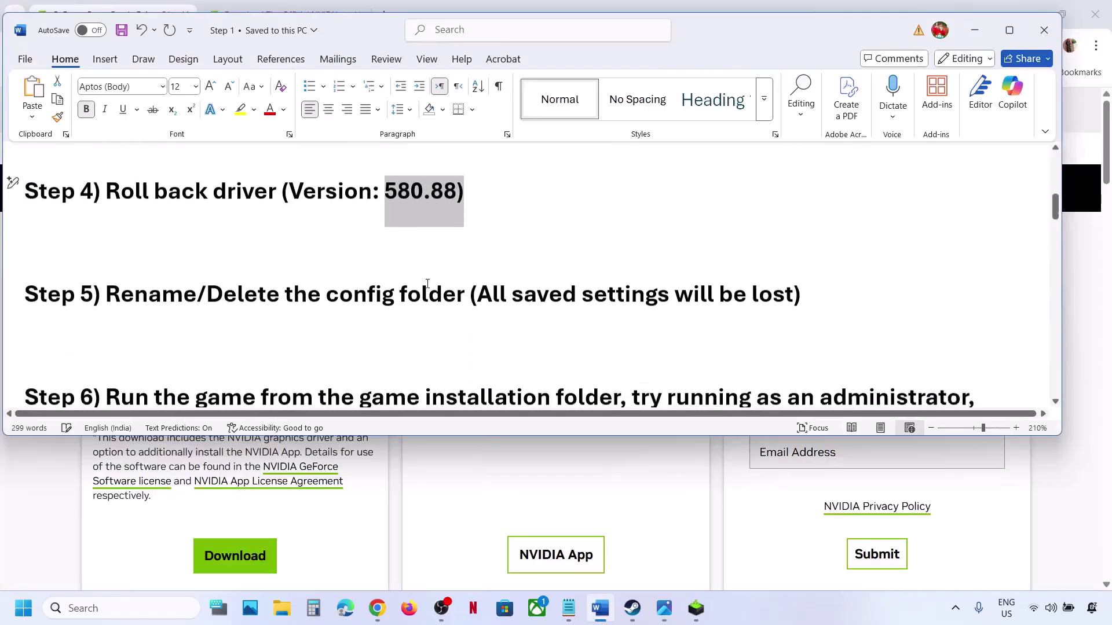
scroll(455, 329, "up", 1)
left_click_drag(455, 329, 206, 342)
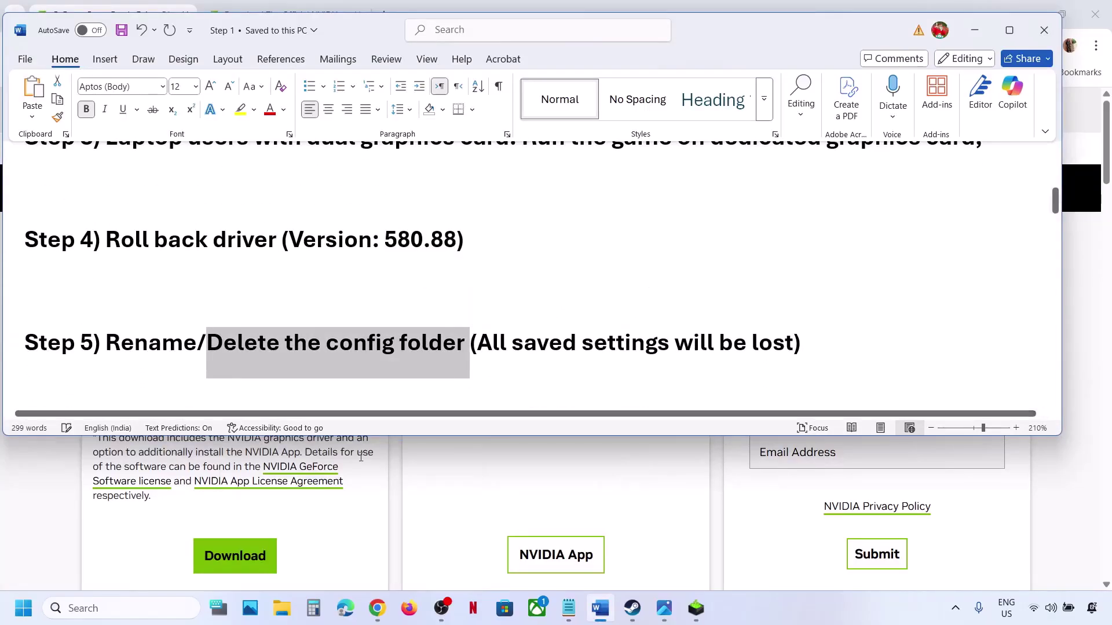
key("super+e")
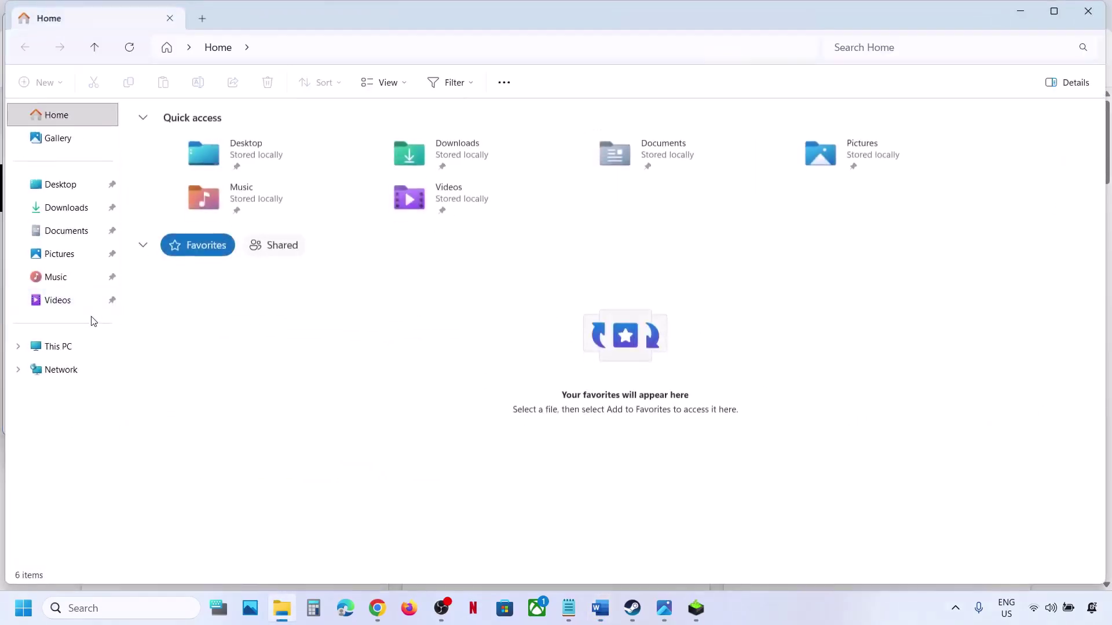
left_click(76, 350)
double_click(236, 156)
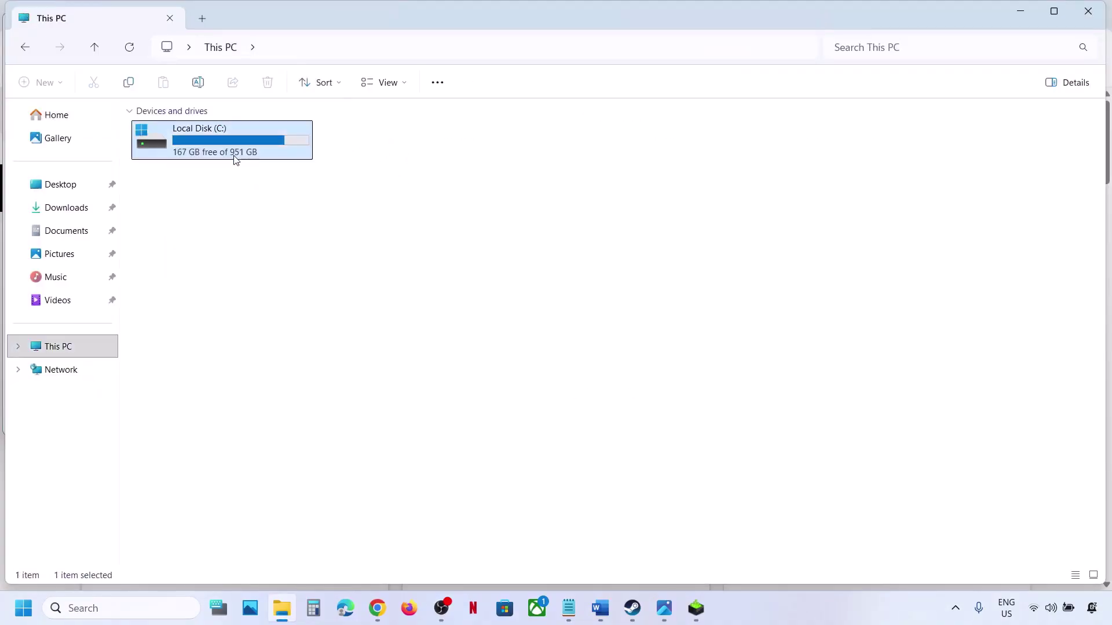
double_click(168, 388)
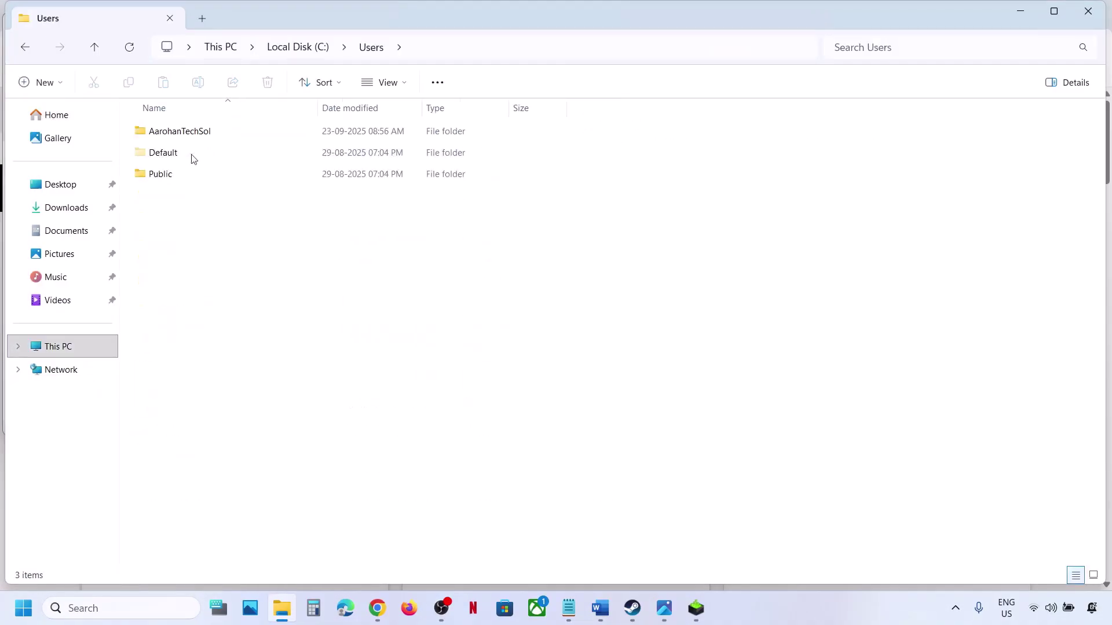
double_click(180, 134)
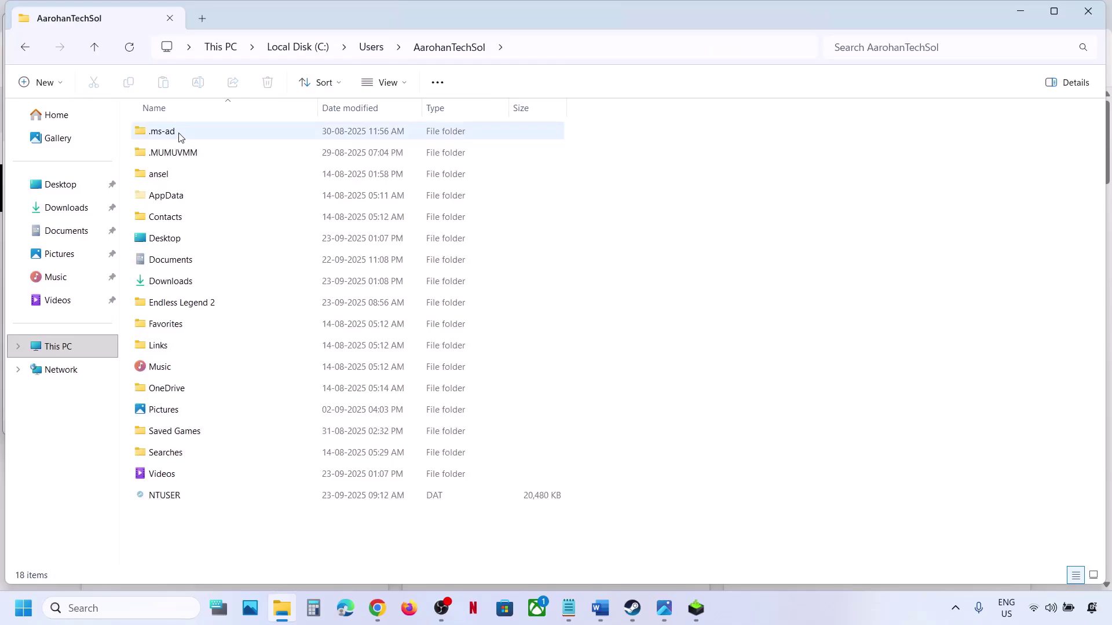
- Navigate through AppData\Local\SHf to the Saved folder
left_click(184, 198)
left_click(387, 82)
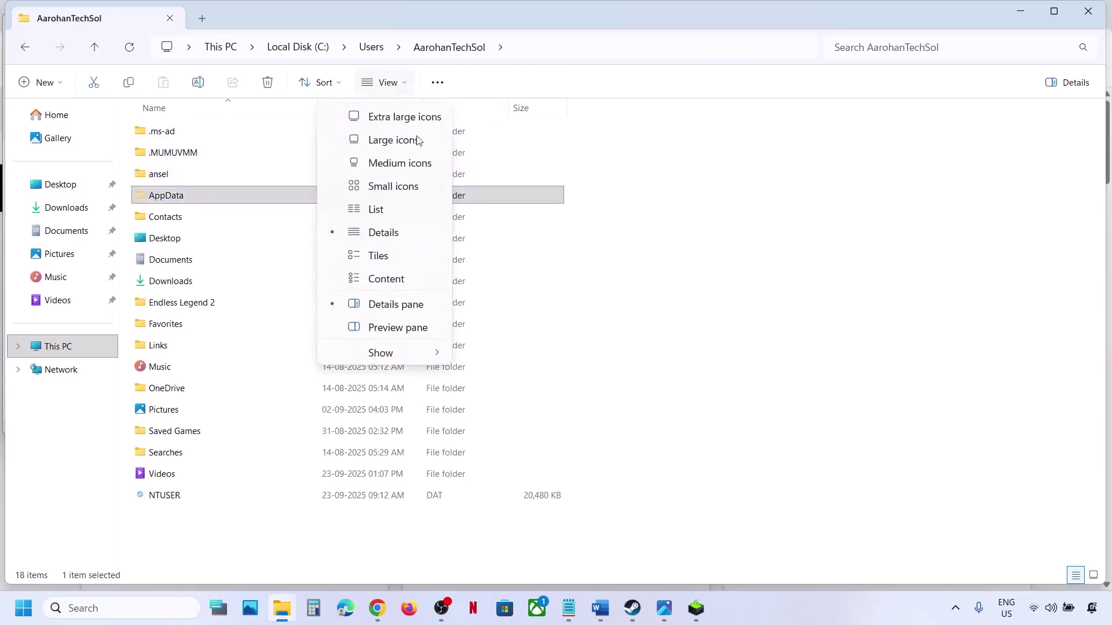
mouse_move(437, 358)
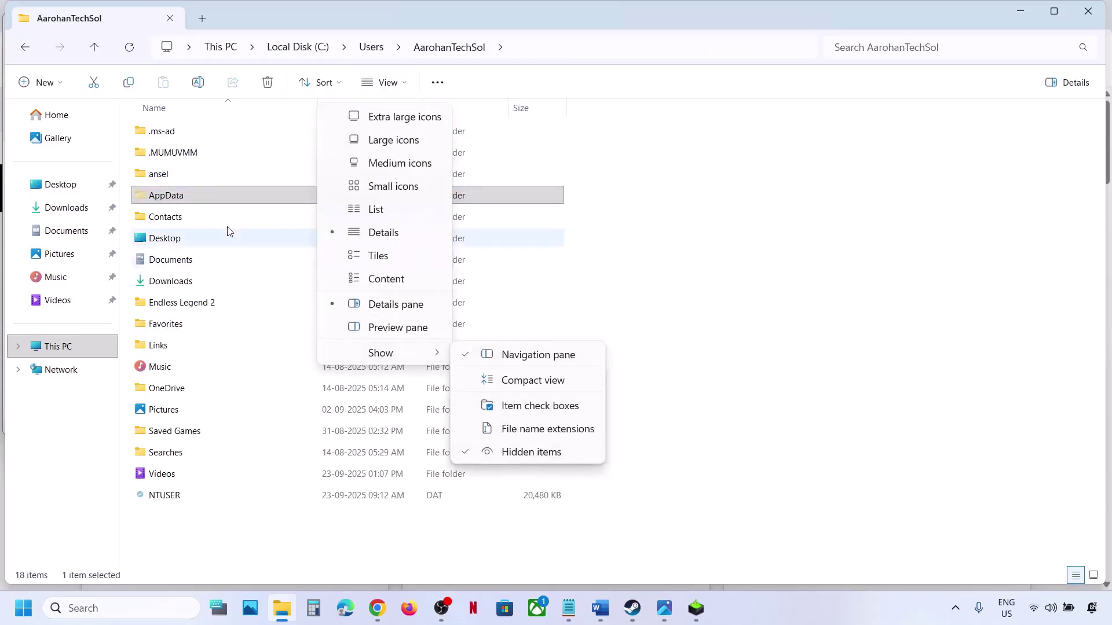
double_click(199, 199)
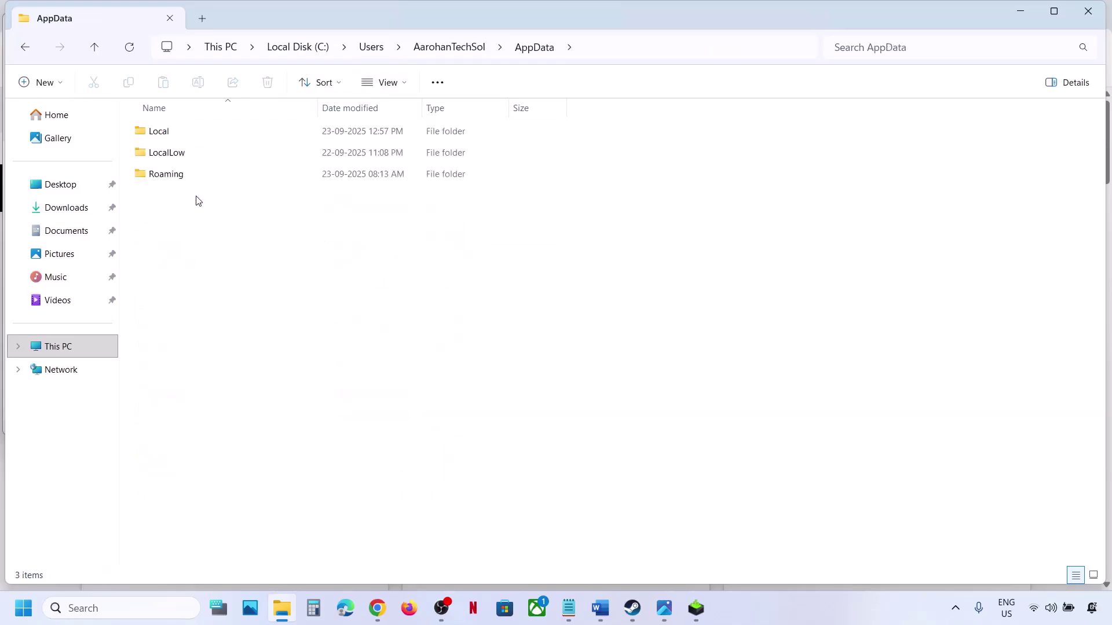
double_click(168, 134)
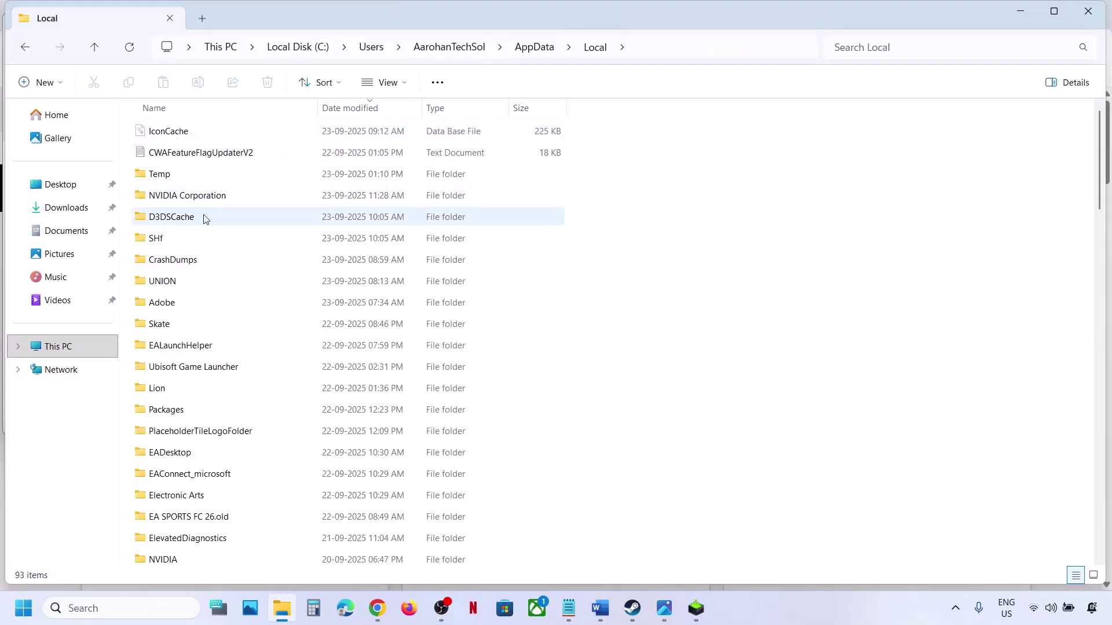
double_click(162, 238)
double_click(160, 133)
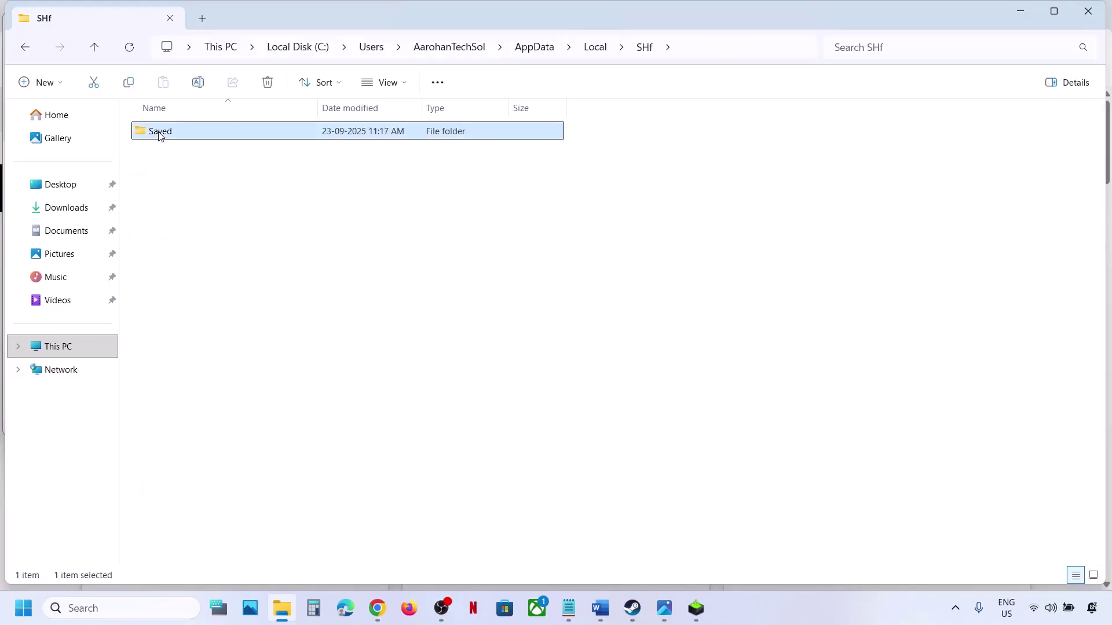
- Rename the Config folder to Config.old
left_click(180, 140)
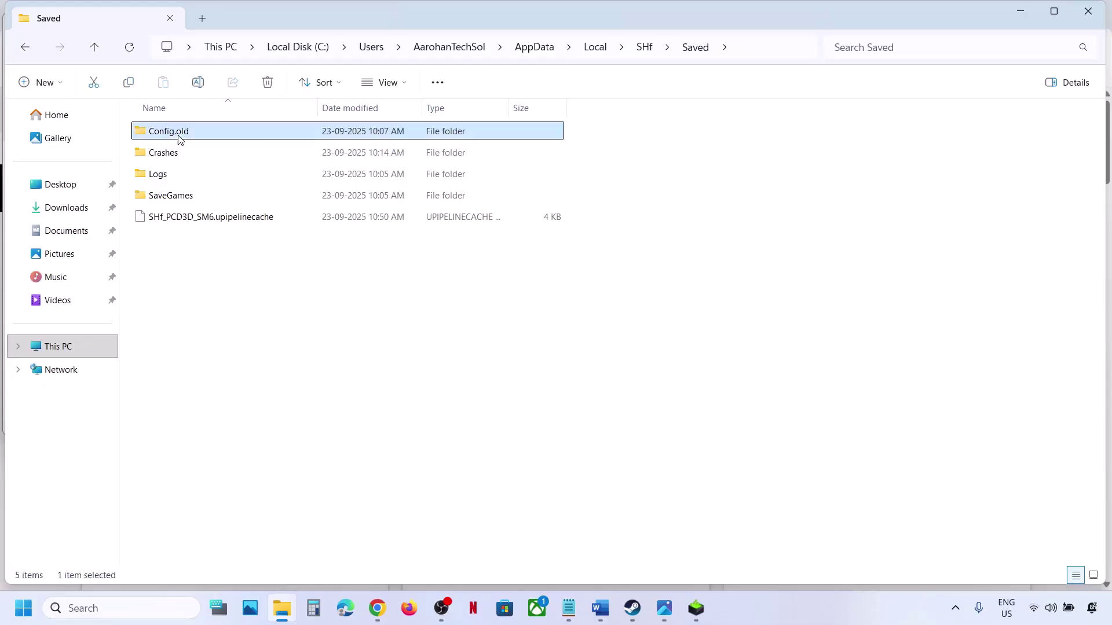
right_click(180, 139)
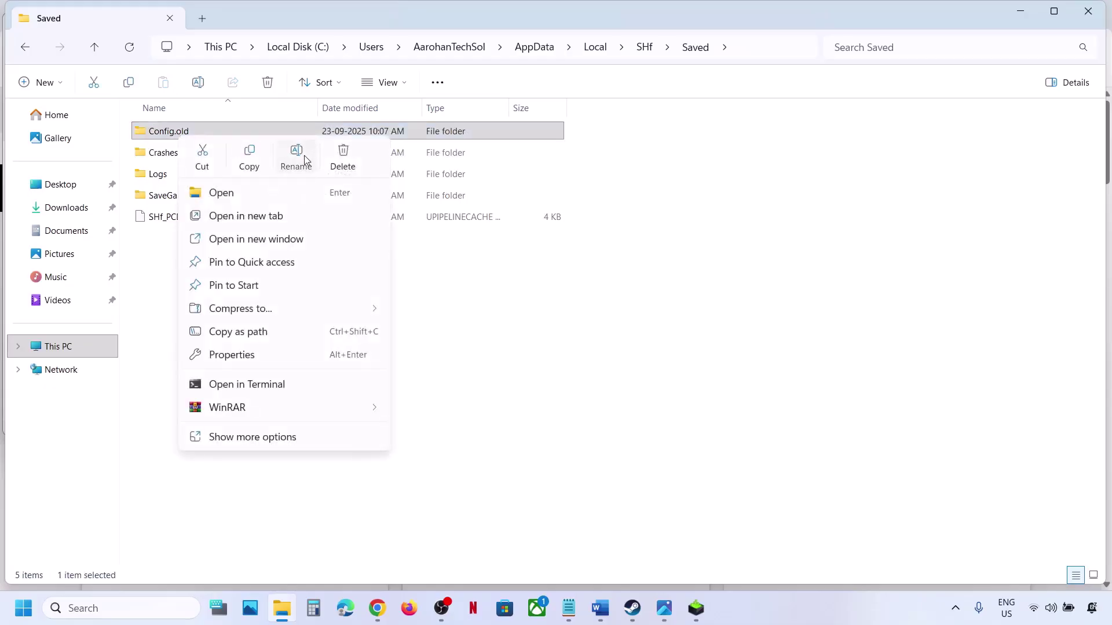
left_click(296, 156)
left_click(206, 130)
key("BackSpace")
key("BackSpace")
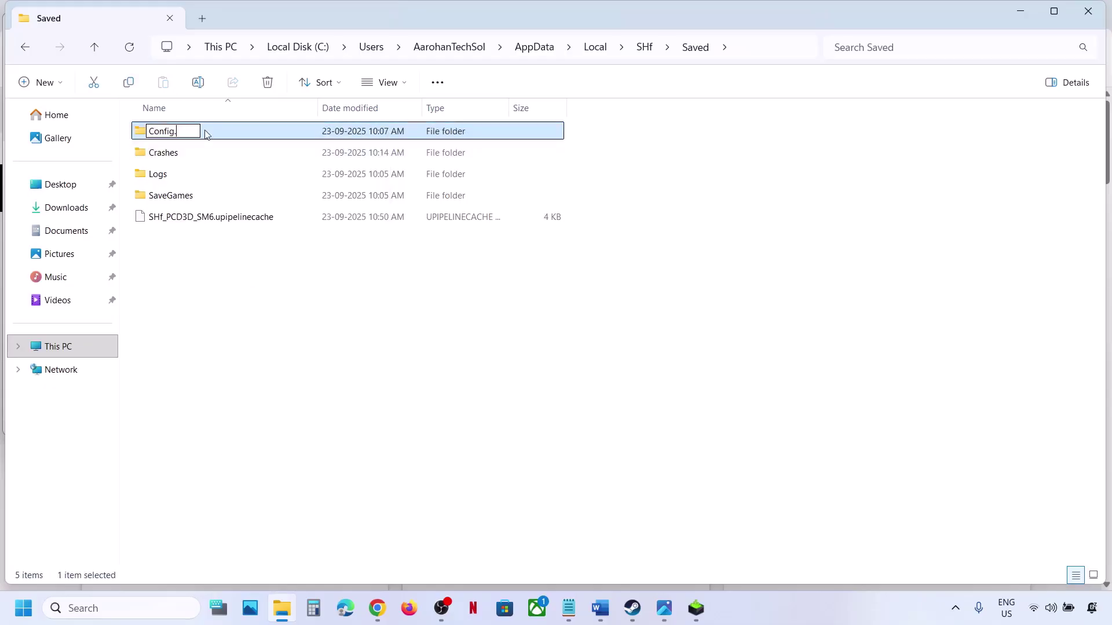
type(".old")
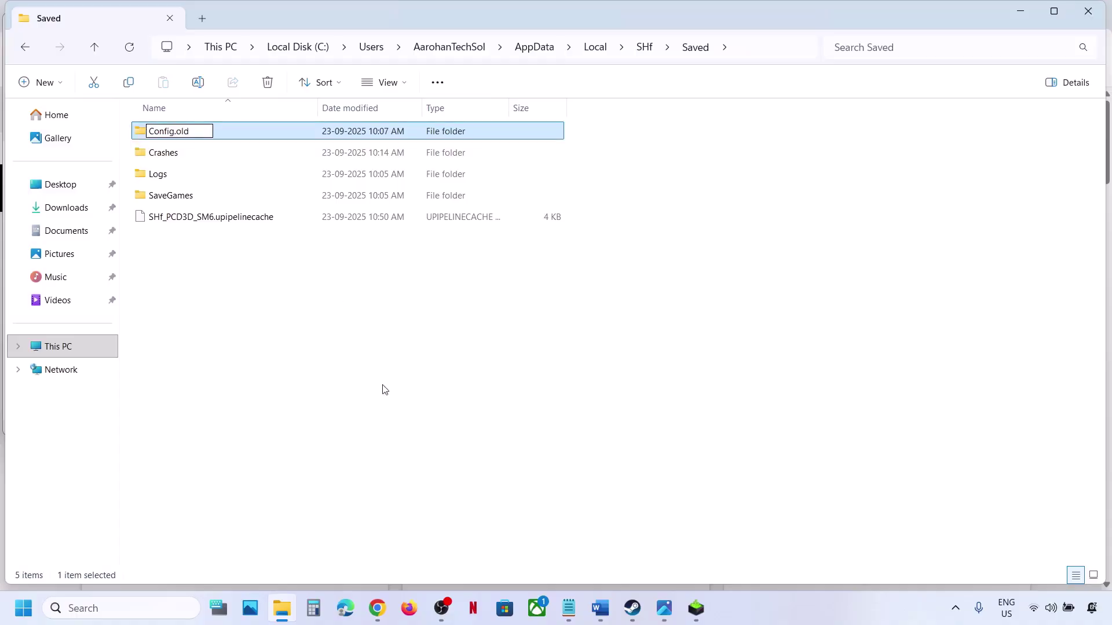
key("Return")
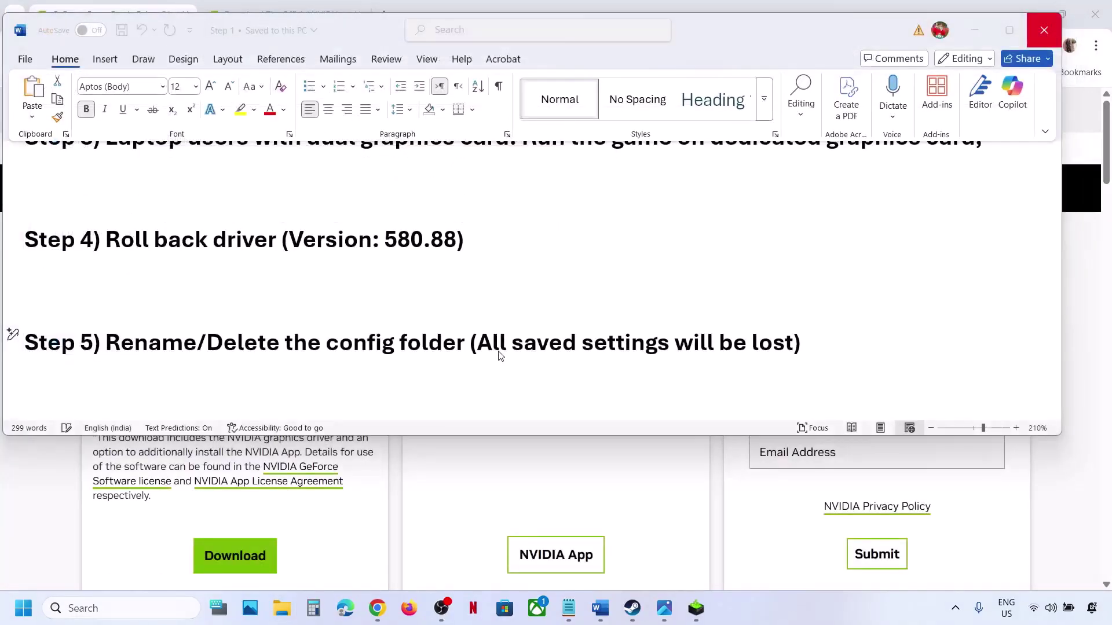
- Highlight the install-folder step in the notes, then open SILENT HILL f's local files from Steam
scroll(501, 355, "down", 5)
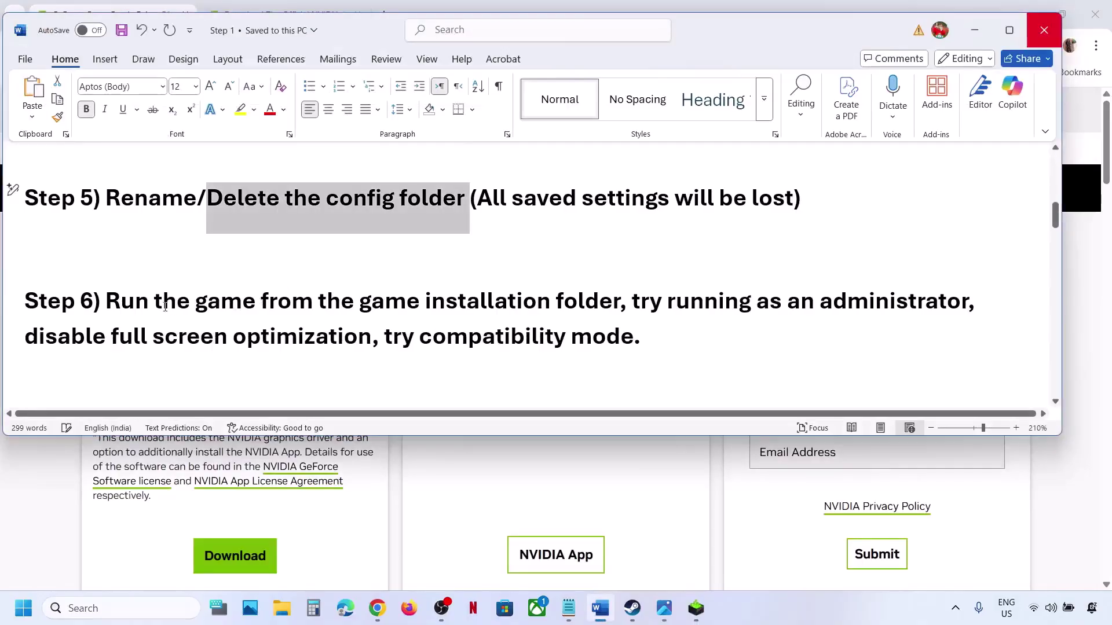
left_click_drag(154, 307, 555, 307)
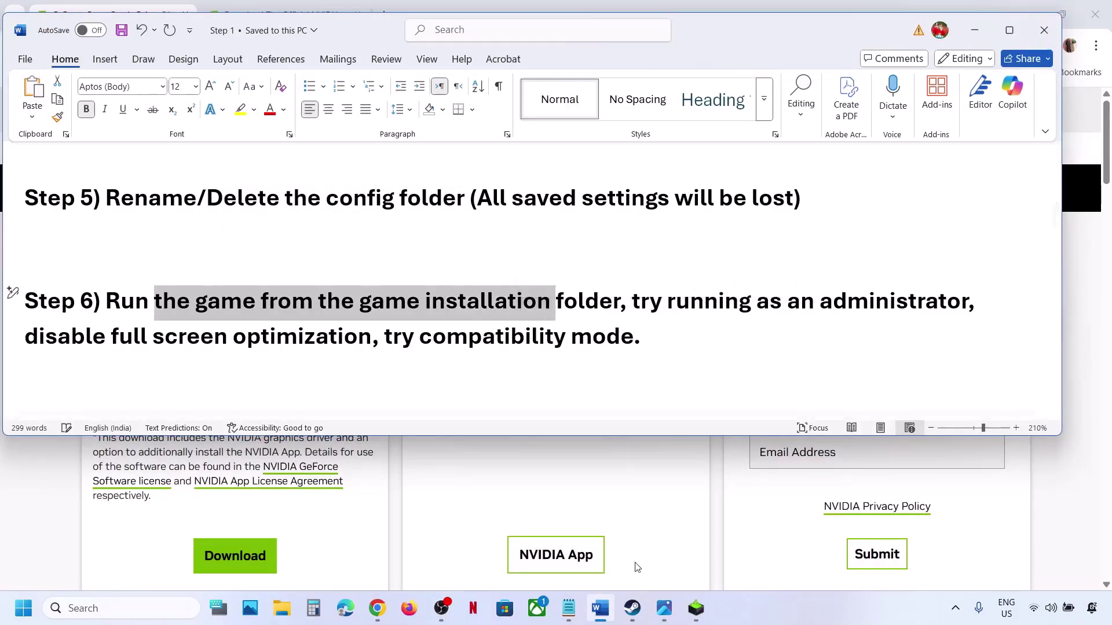
left_click(633, 608)
right_click(75, 448)
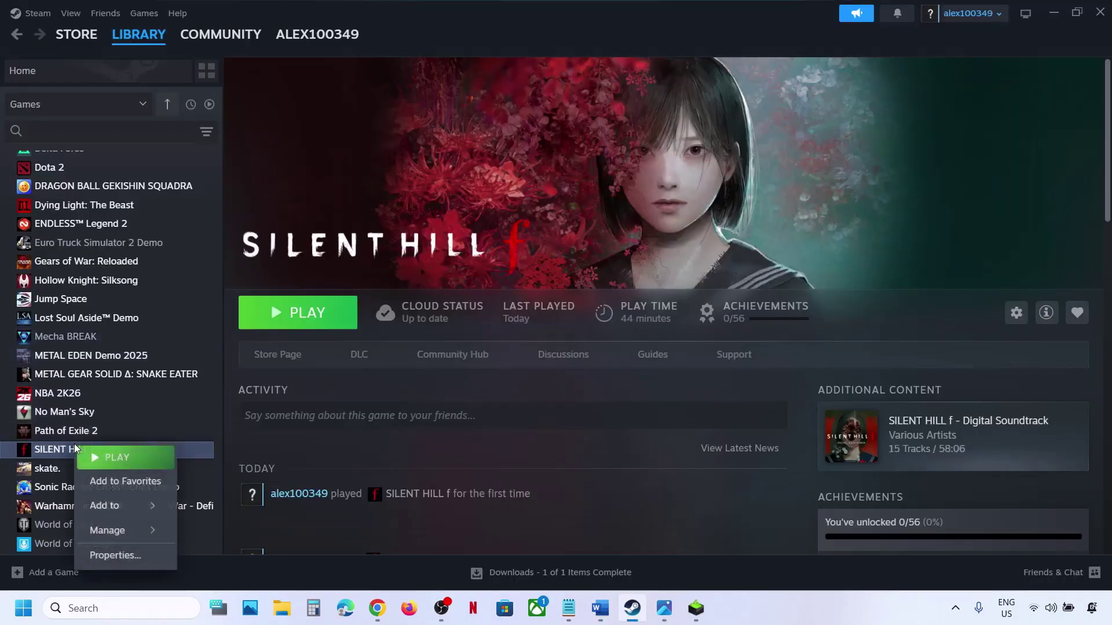
mouse_move(122, 530)
left_click(232, 433)
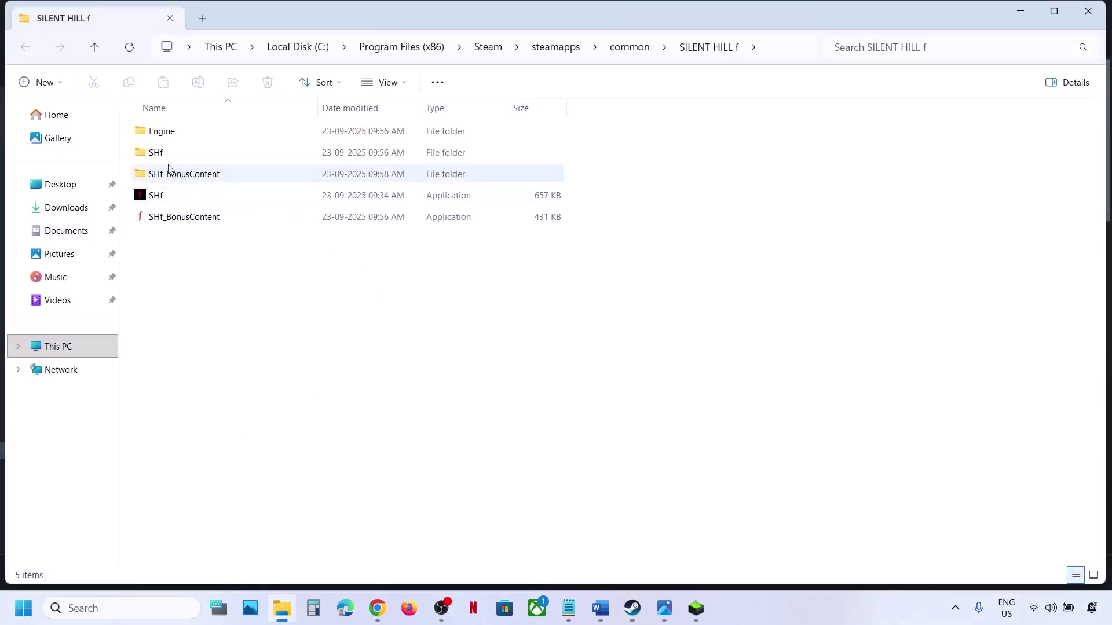
- Set SHf-Win64-Shipping in SHf\Binaries\Win64 to run as administrator
double_click(155, 153)
double_click(156, 137)
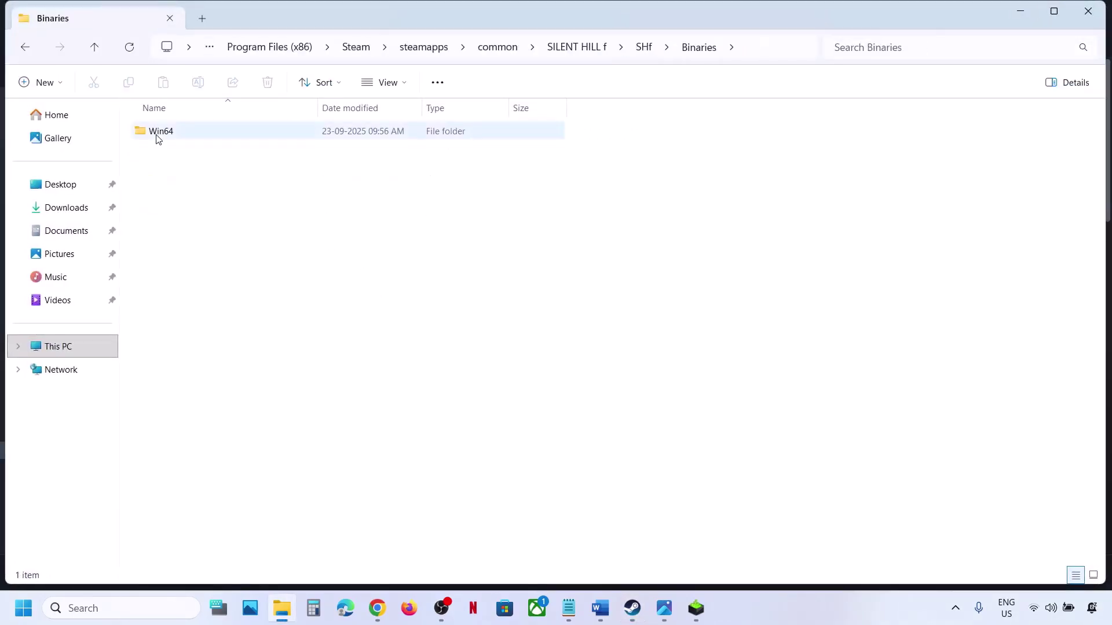
left_click(157, 139)
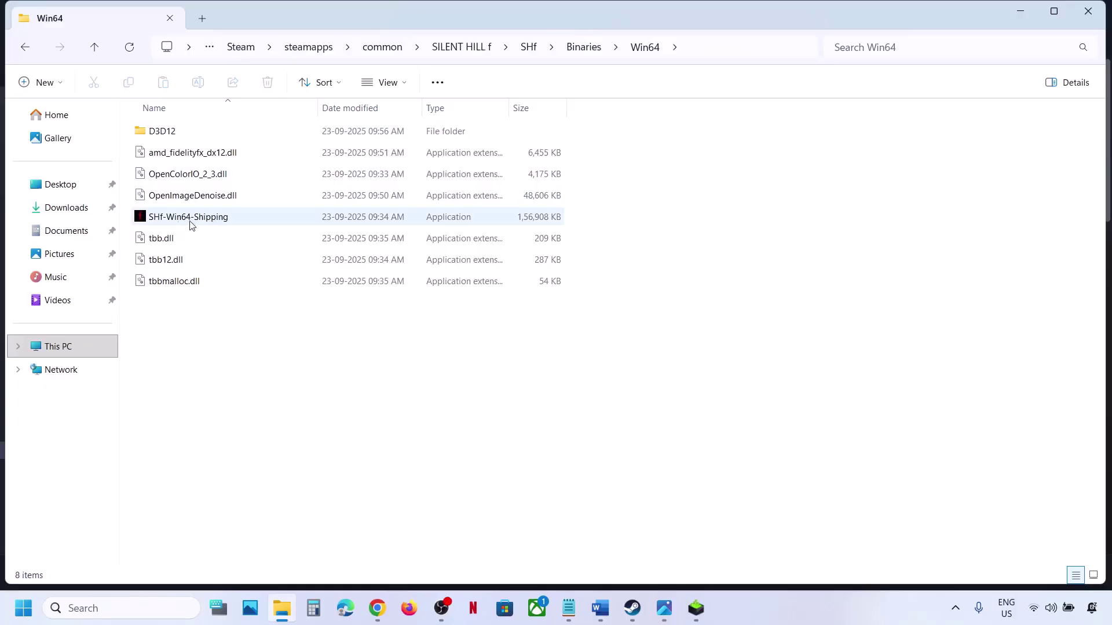
right_click(190, 220)
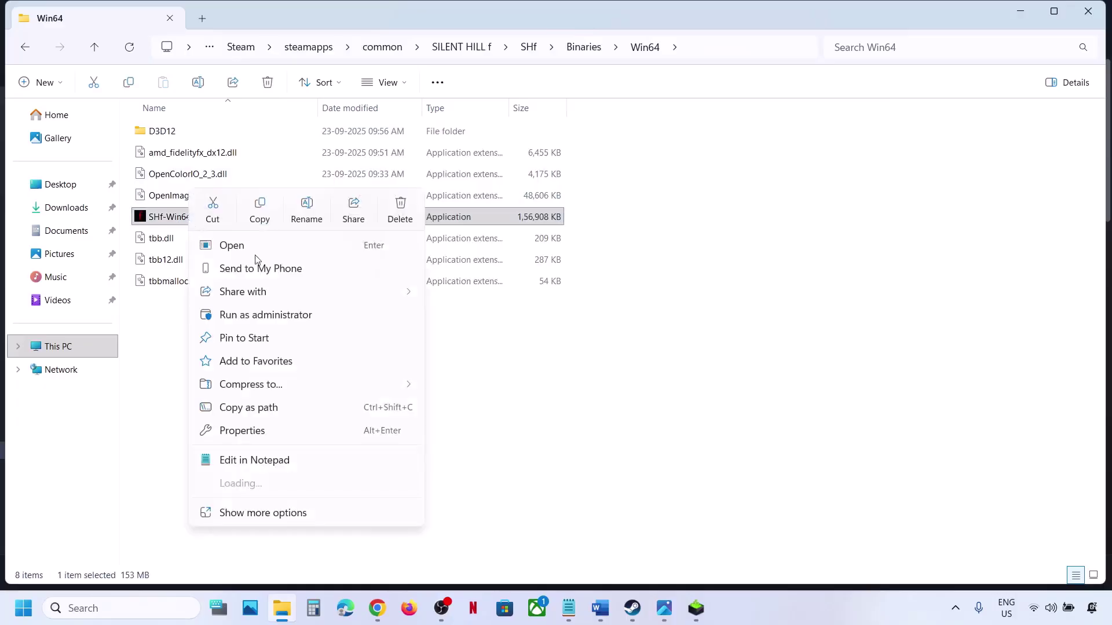
left_click(275, 435)
left_click(325, 227)
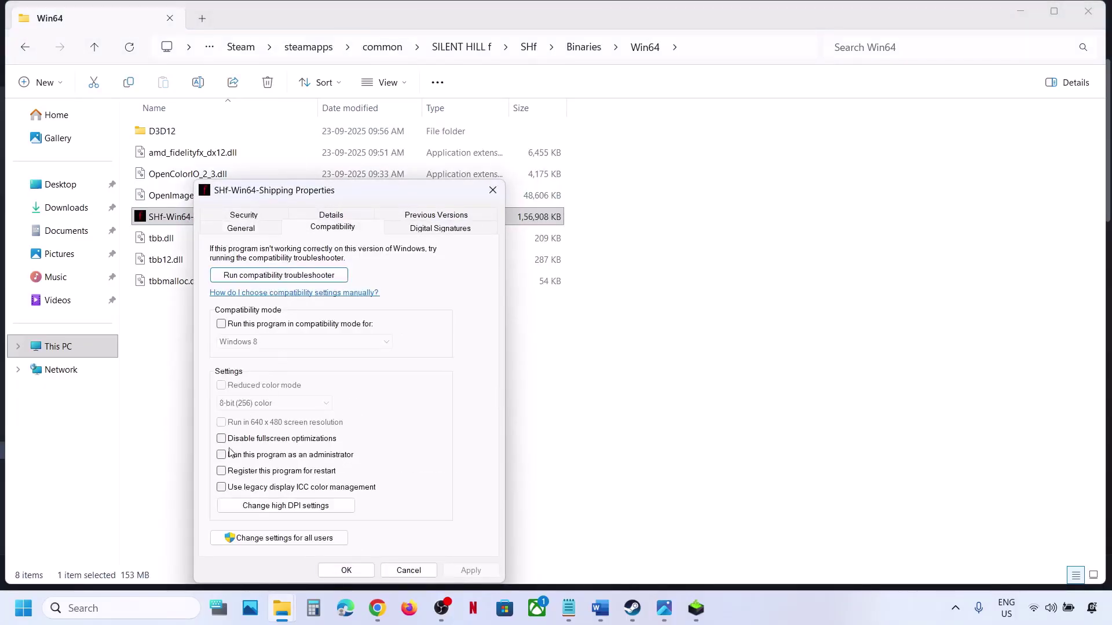
left_click(468, 571)
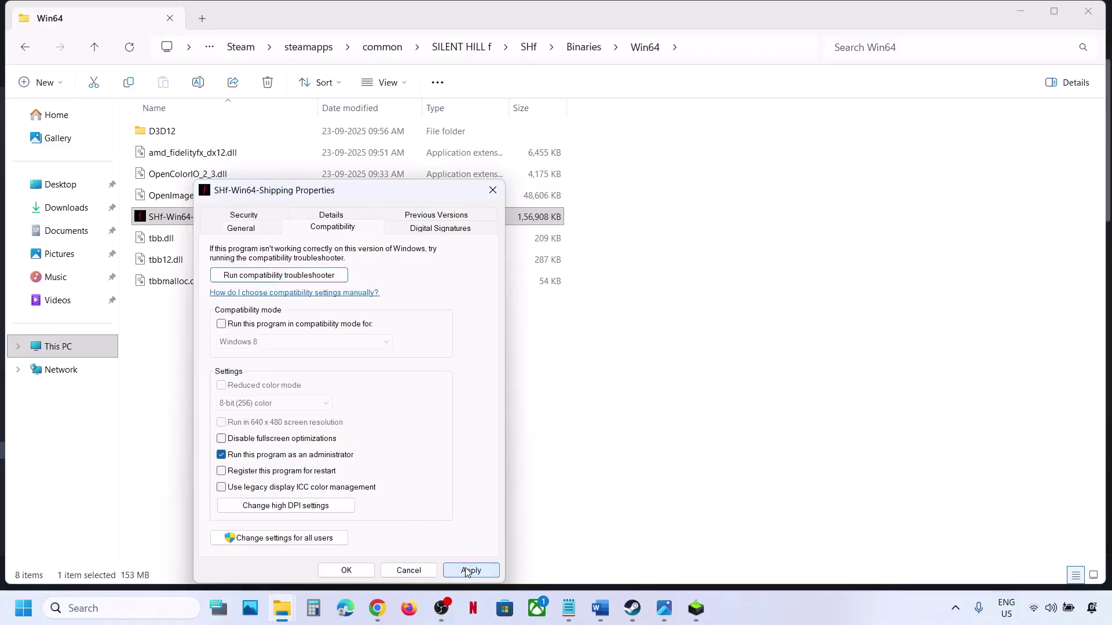
left_click(346, 571)
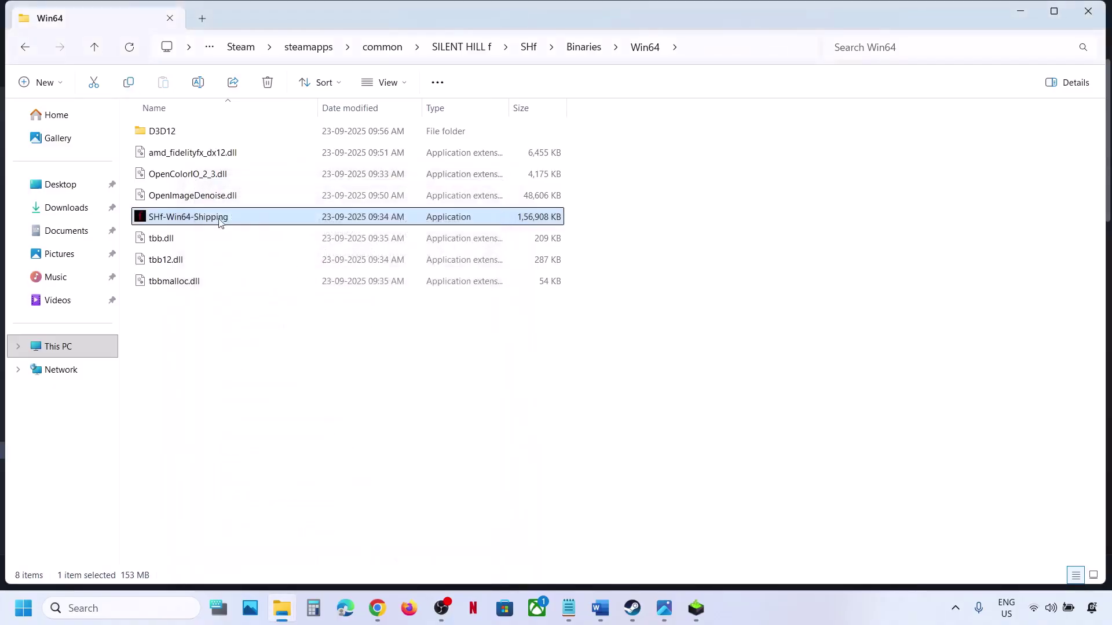
- Enable Windows 7 compatibility mode for SHf-Win64-Shipping and save it
right_click(207, 222)
left_click(266, 430)
left_click(348, 228)
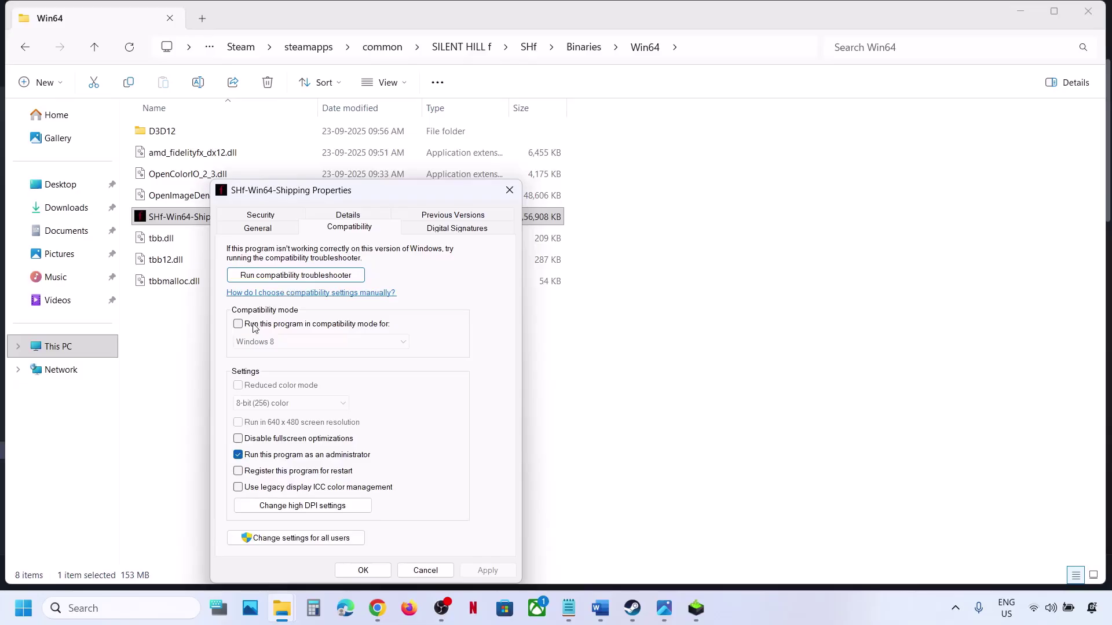
left_click(254, 328)
left_click(487, 571)
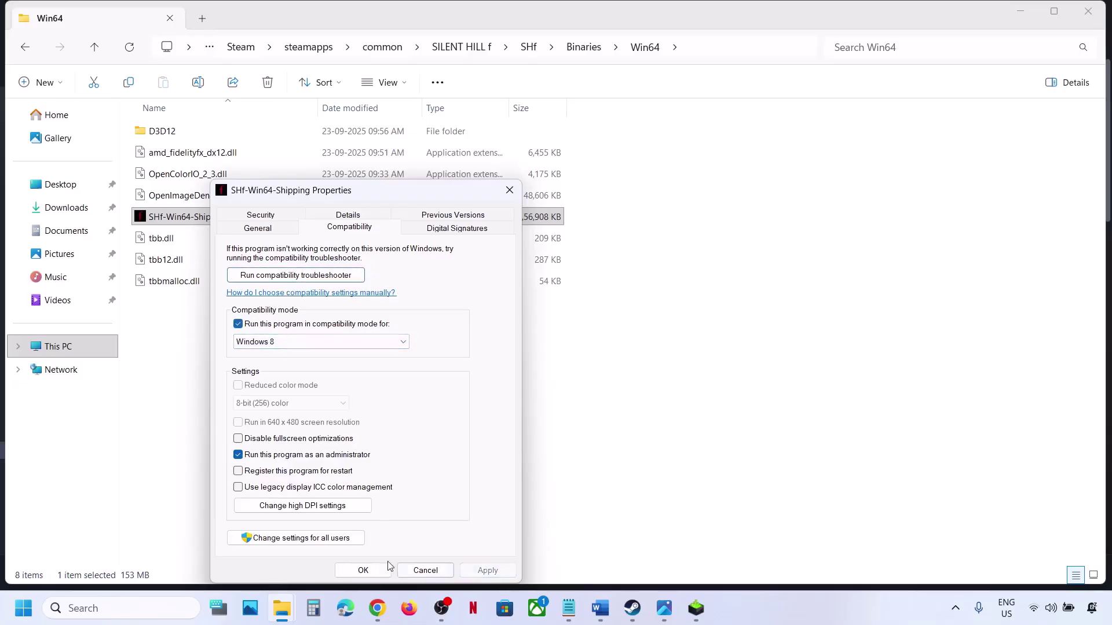
left_click(338, 348)
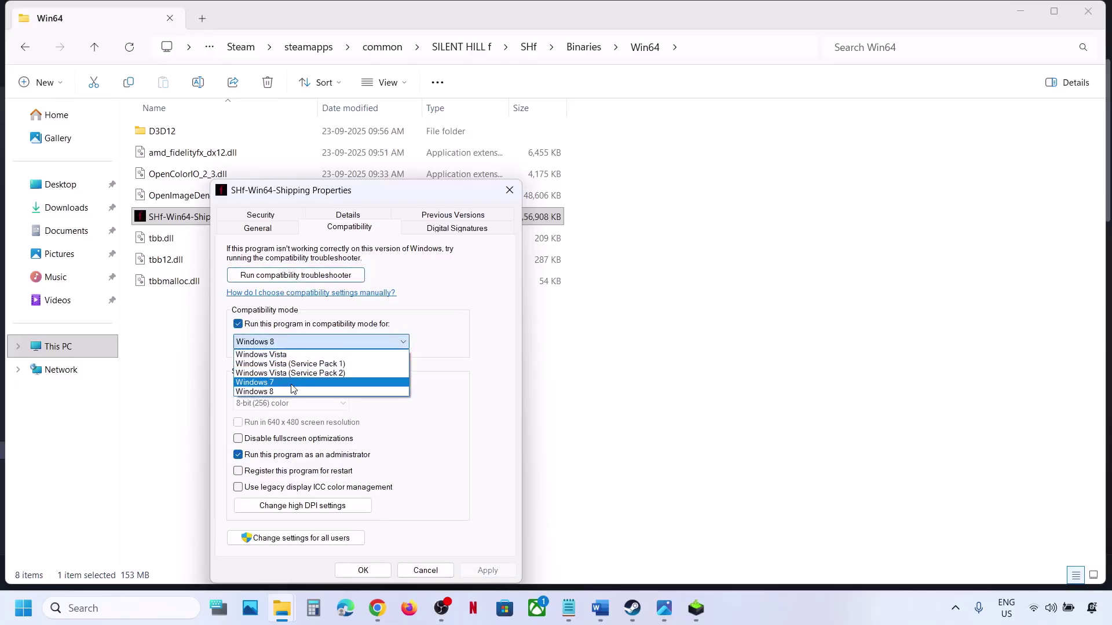
left_click(294, 384)
left_click(475, 571)
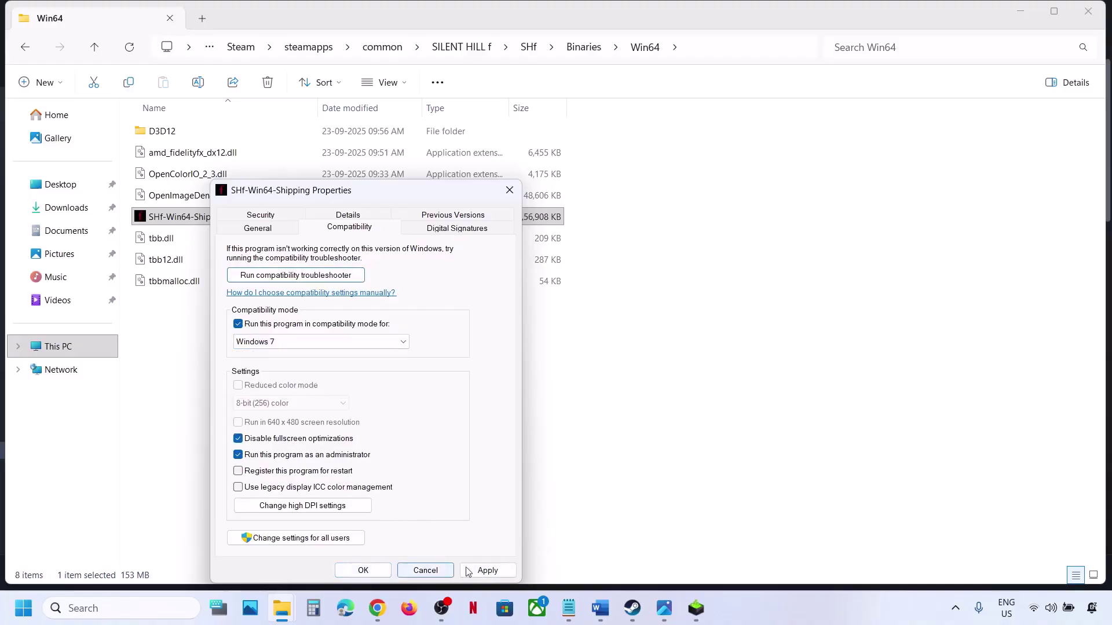
left_click(375, 571)
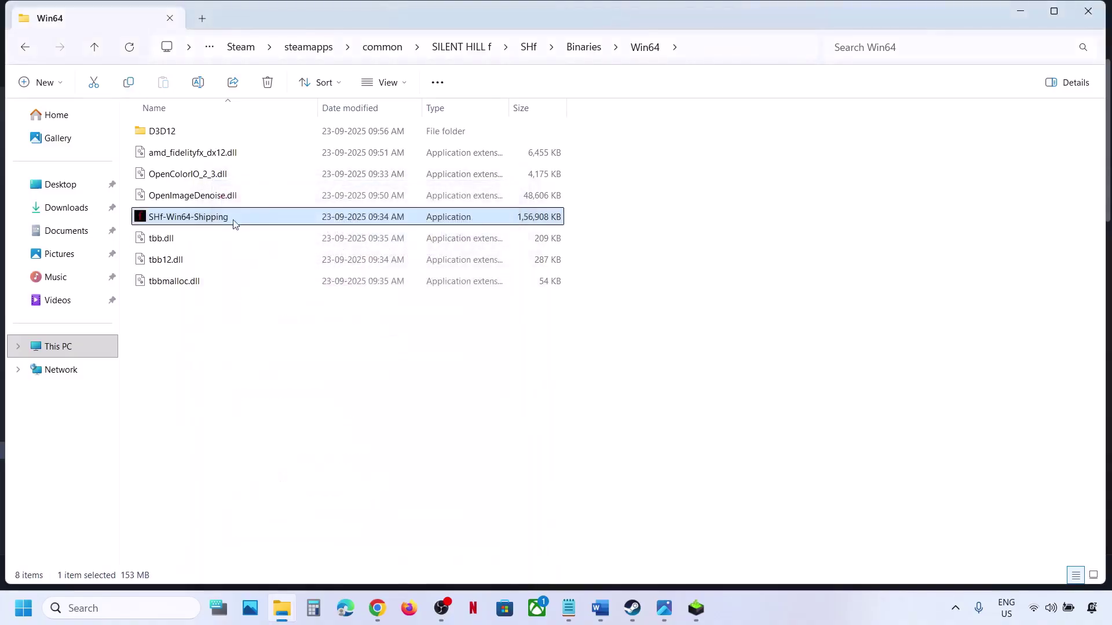
- Turn compatibility mode back off for SHf-Win64-Shipping and apply
right_click(216, 223)
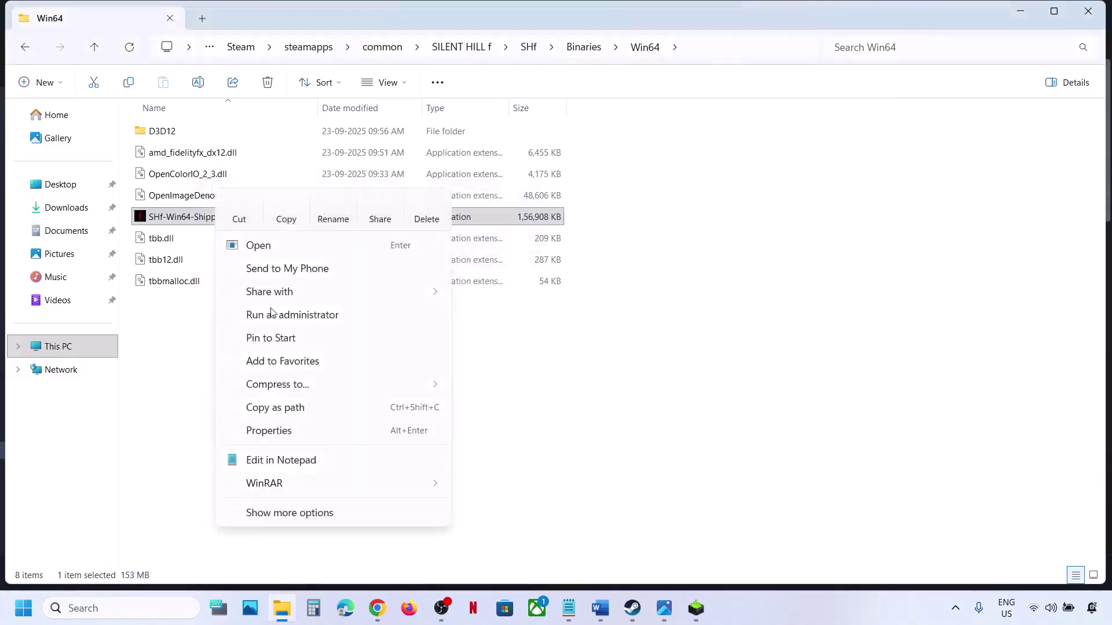
left_click(282, 439)
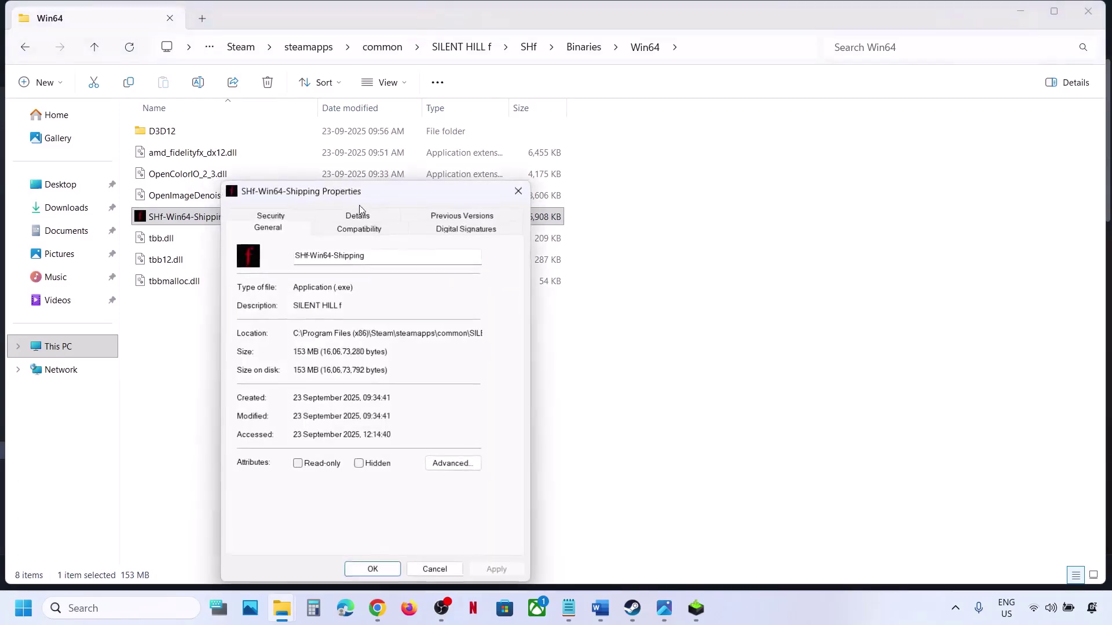
left_click(334, 230)
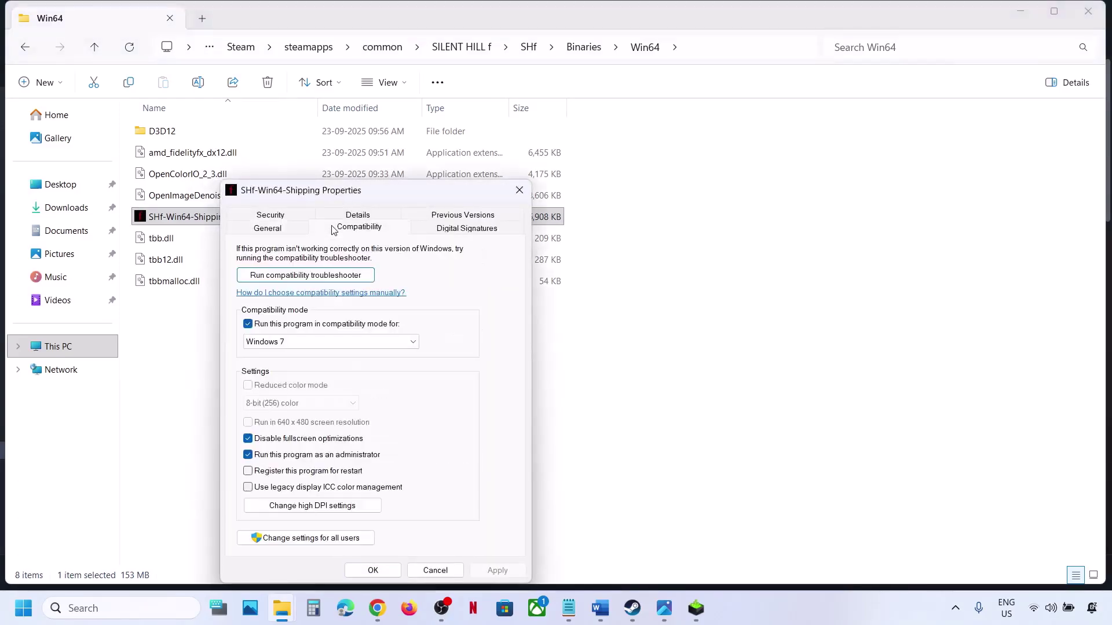
left_click(248, 325)
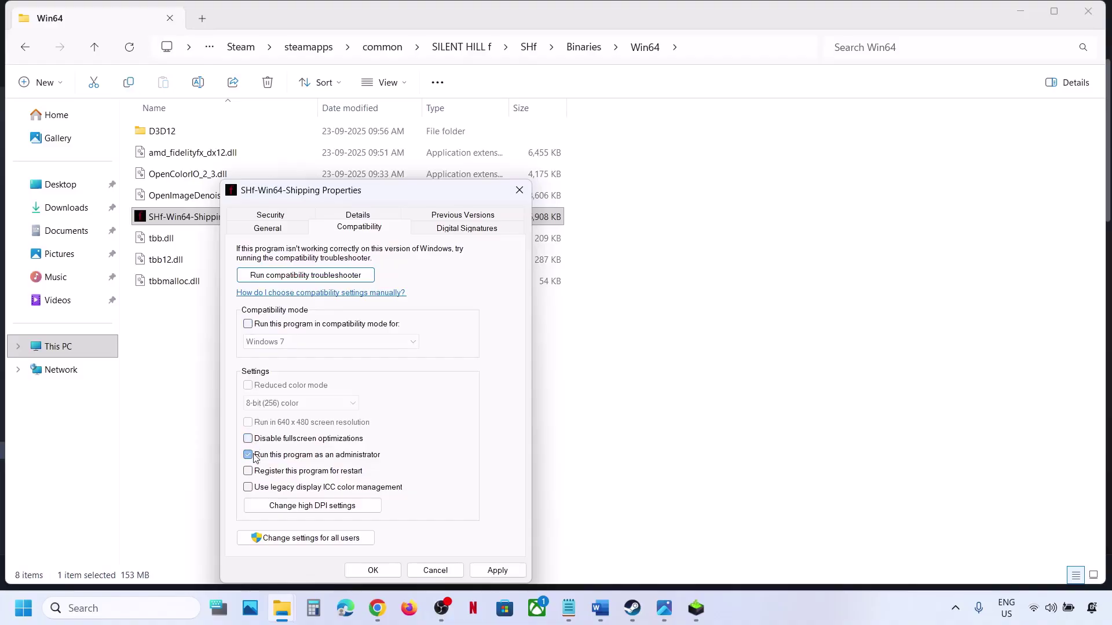
left_click(498, 571)
left_click(373, 571)
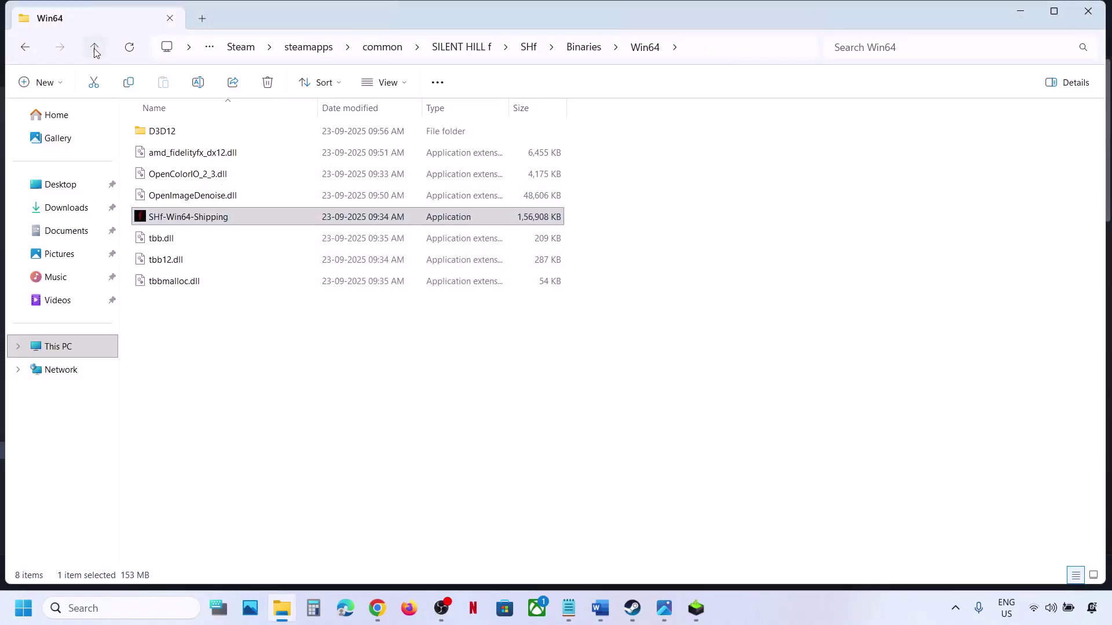
- Go back up to the SILENT HILL f folder, check the SHf launcher's options, and leave Explorer
left_click(95, 49)
left_click(94, 48)
left_click(94, 49)
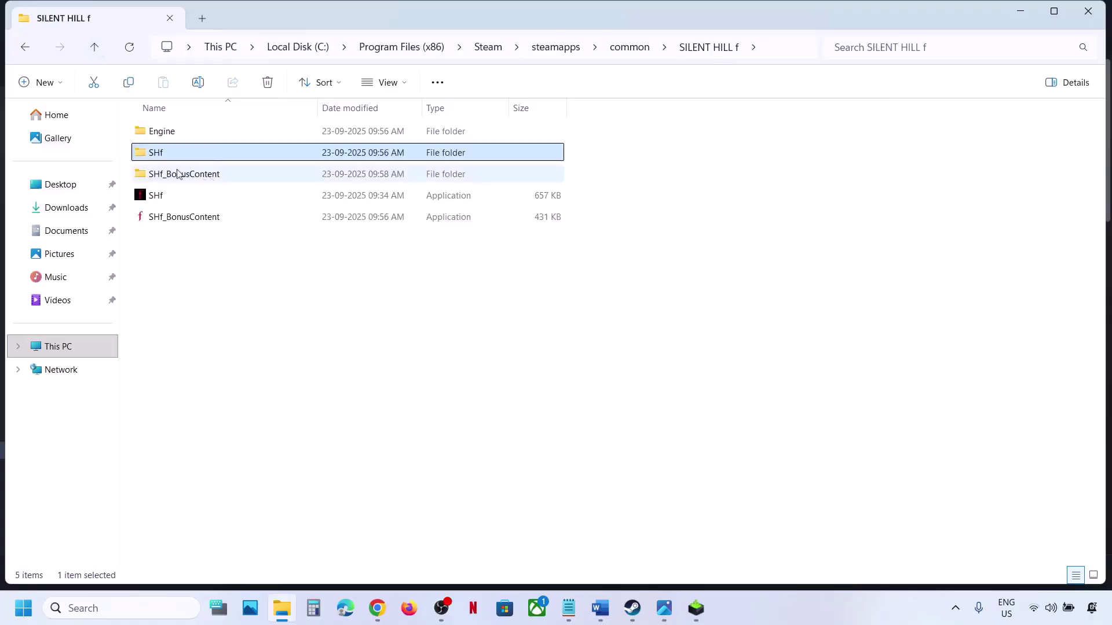
left_click(154, 197)
right_click(158, 197)
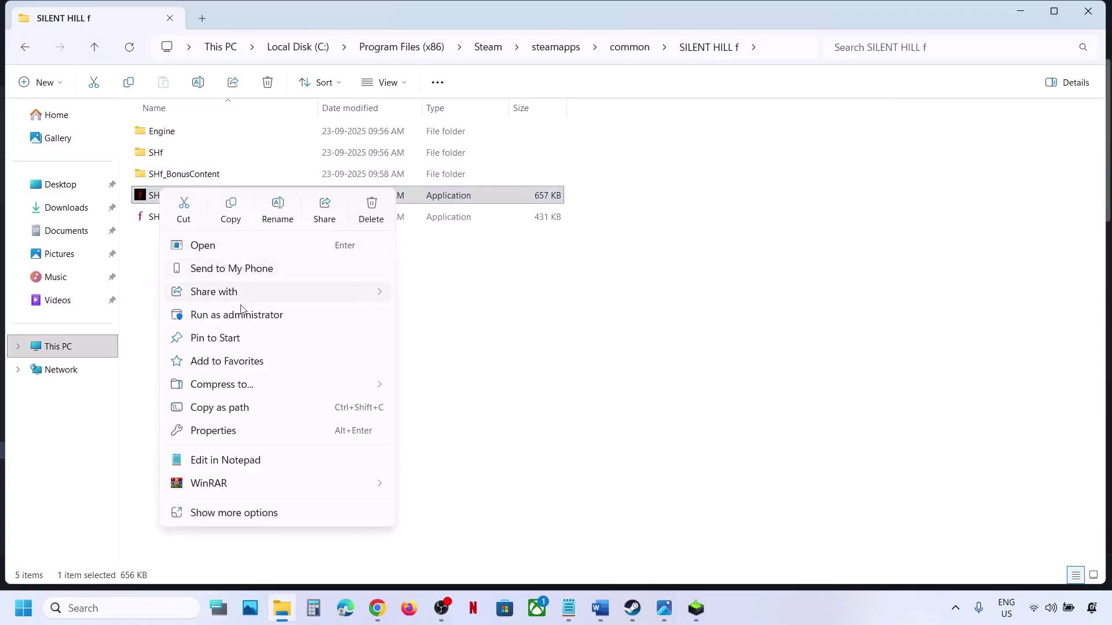
key("Escape")
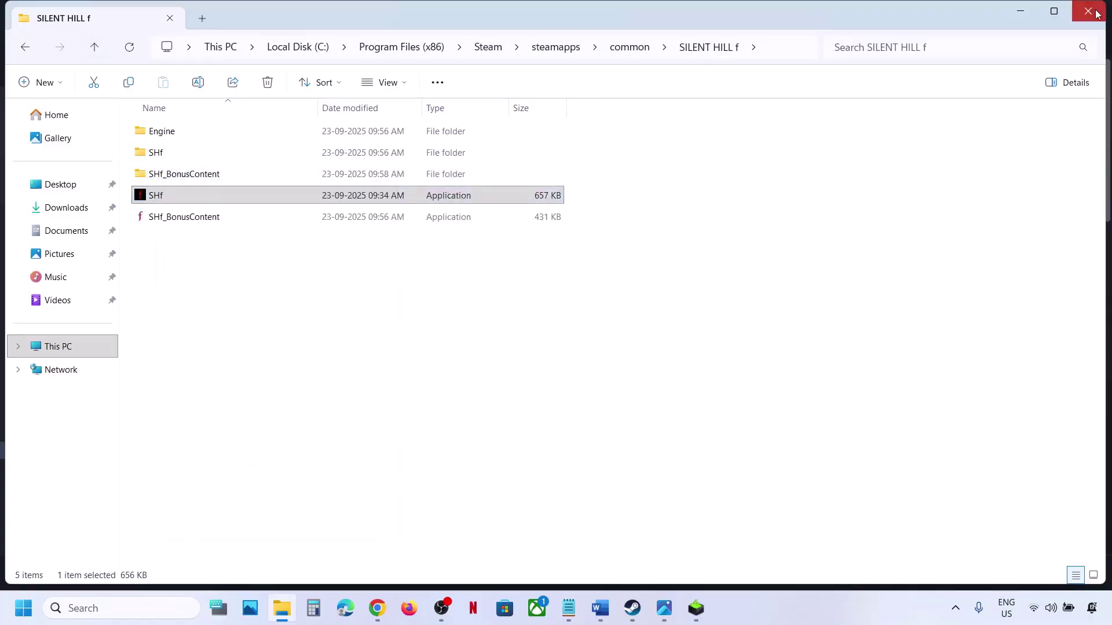
key("alt+Tab")
- After reading Word's Step 7, go to Settings > Privacy & security > Windows Security > Virus & threat protection
left_click(600, 611)
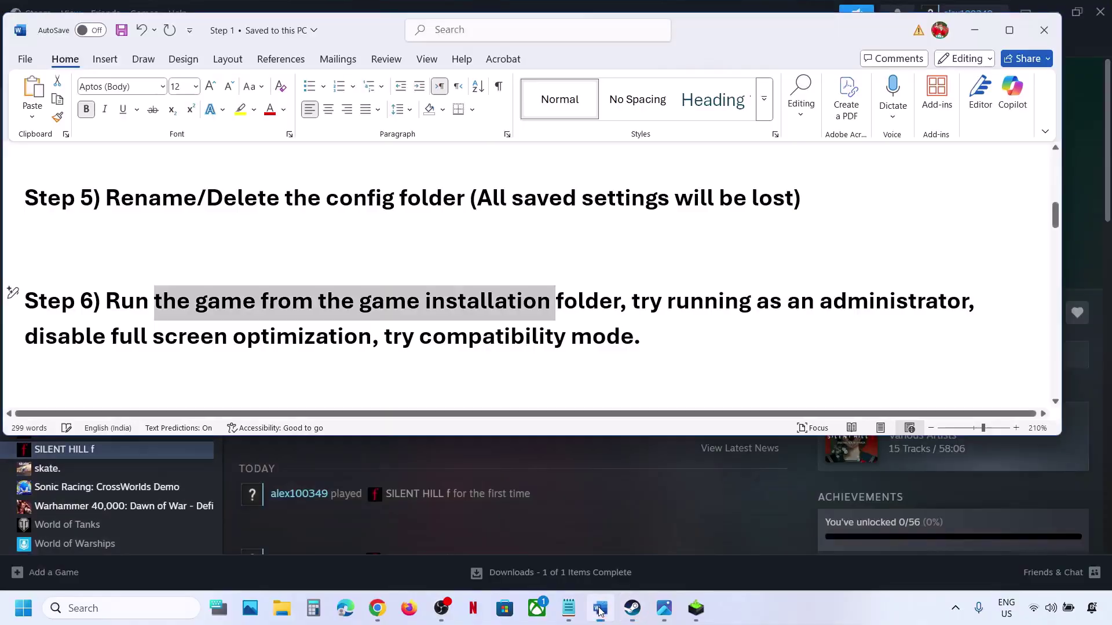
scroll(475, 324, "down", 3)
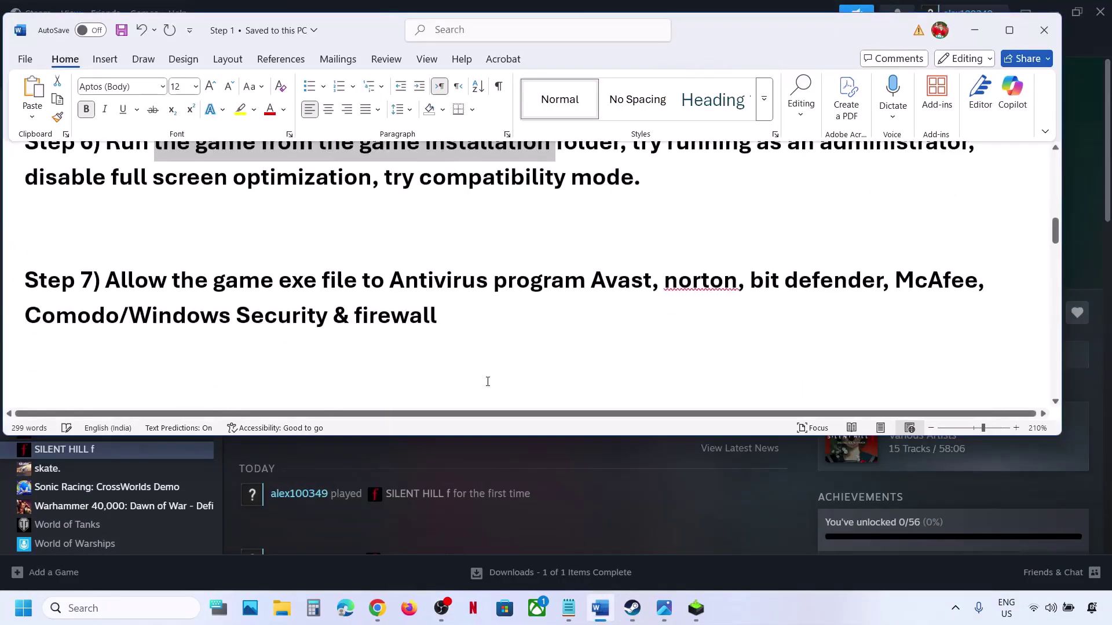
key("super+i")
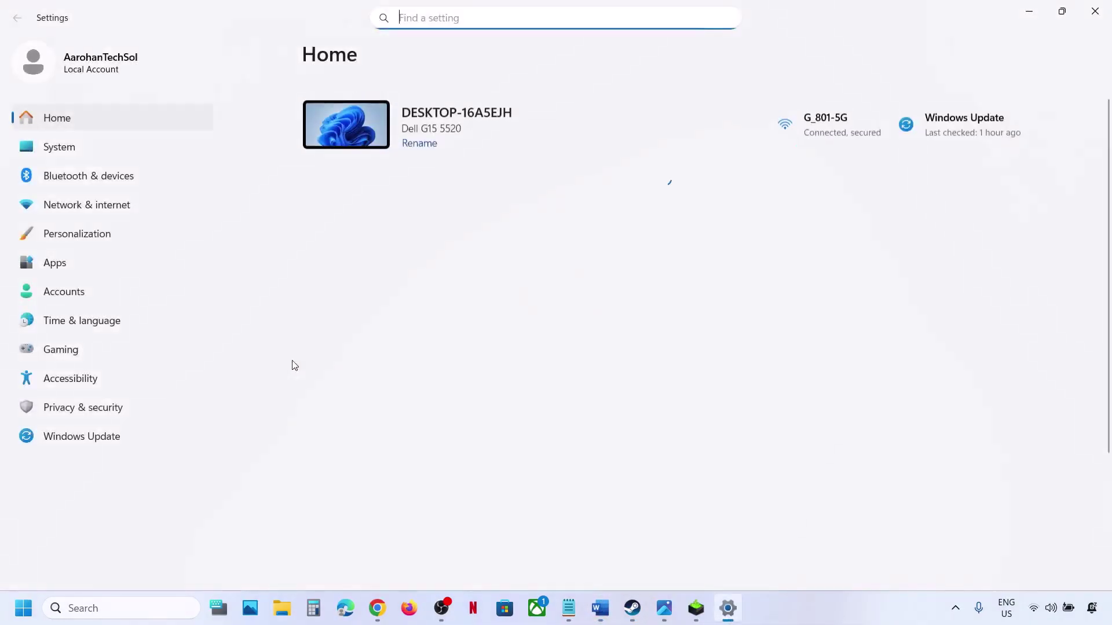
left_click(141, 408)
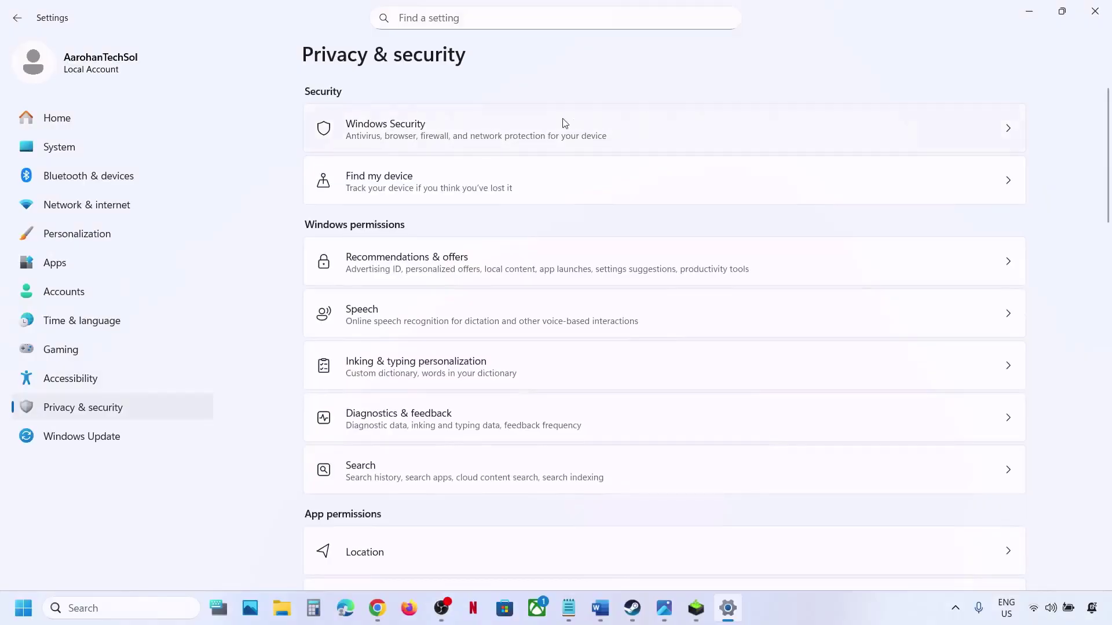
left_click(565, 123)
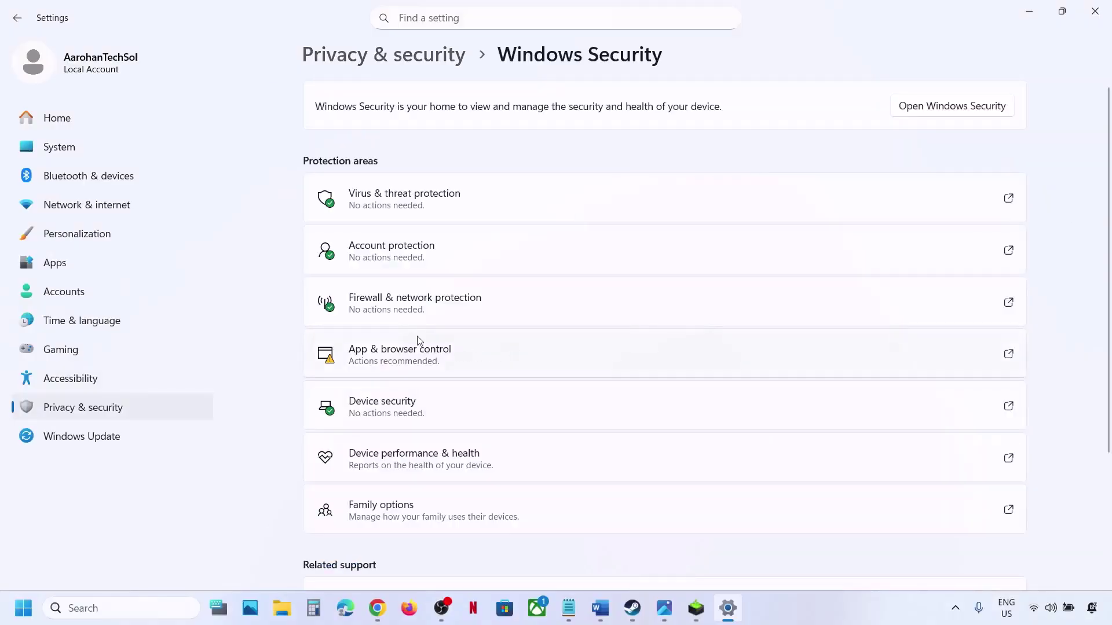
left_click(412, 212)
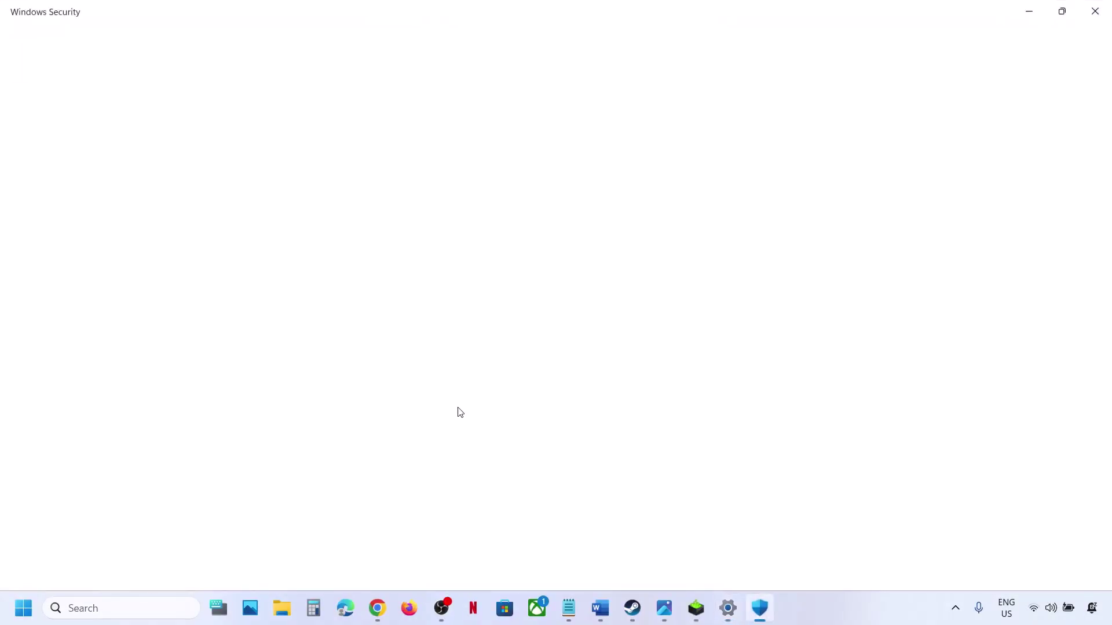
- Add SHf-Win64-Shipping to Ransomware protection's Controlled folder access allowed apps
scroll(459, 411, "down", 5)
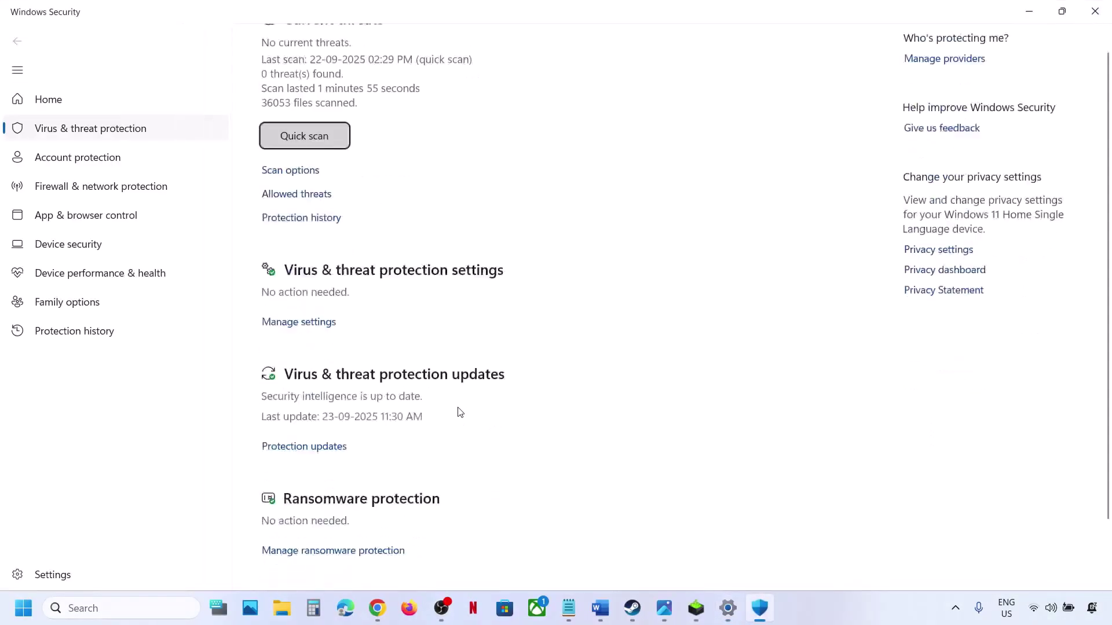
left_click(355, 540)
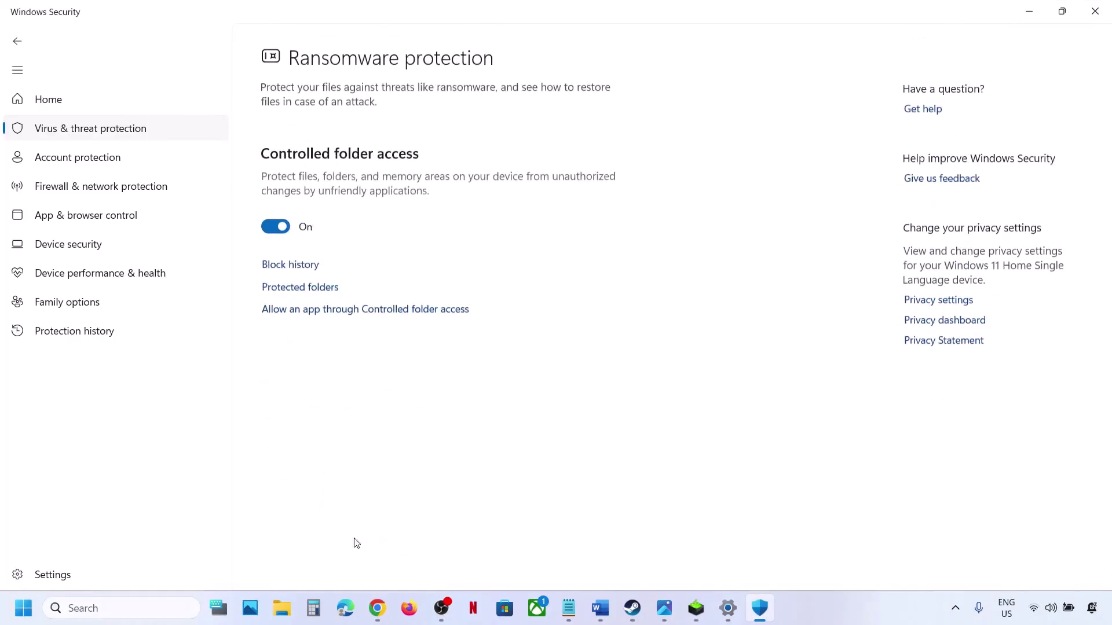
left_click(331, 311)
left_click(479, 417)
scroll(401, 143, "down", 2)
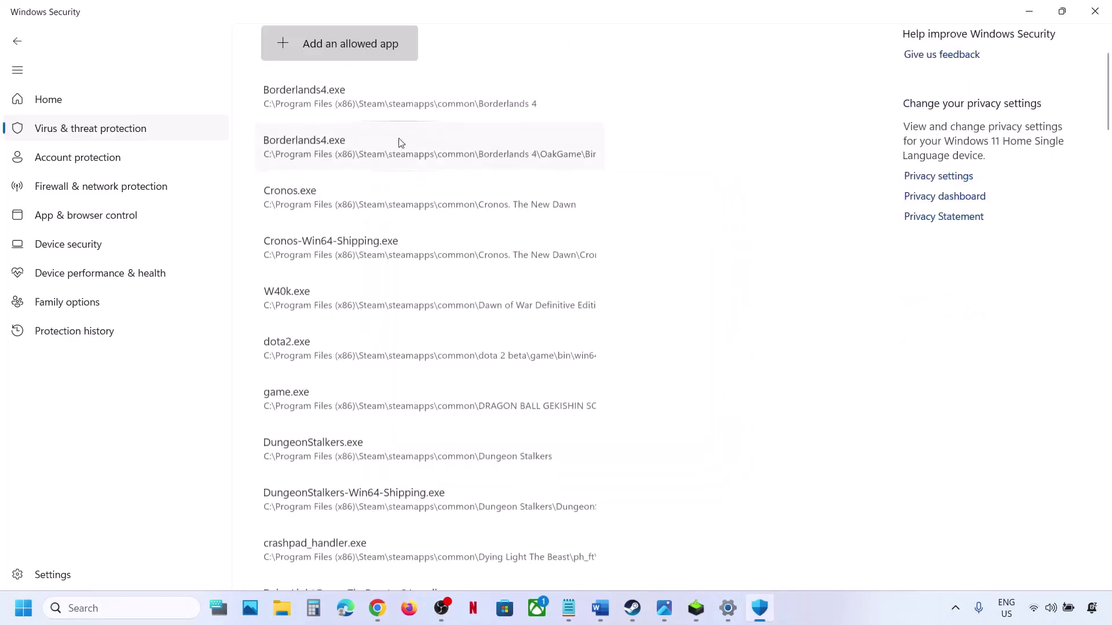
left_click(346, 52)
left_click(339, 102)
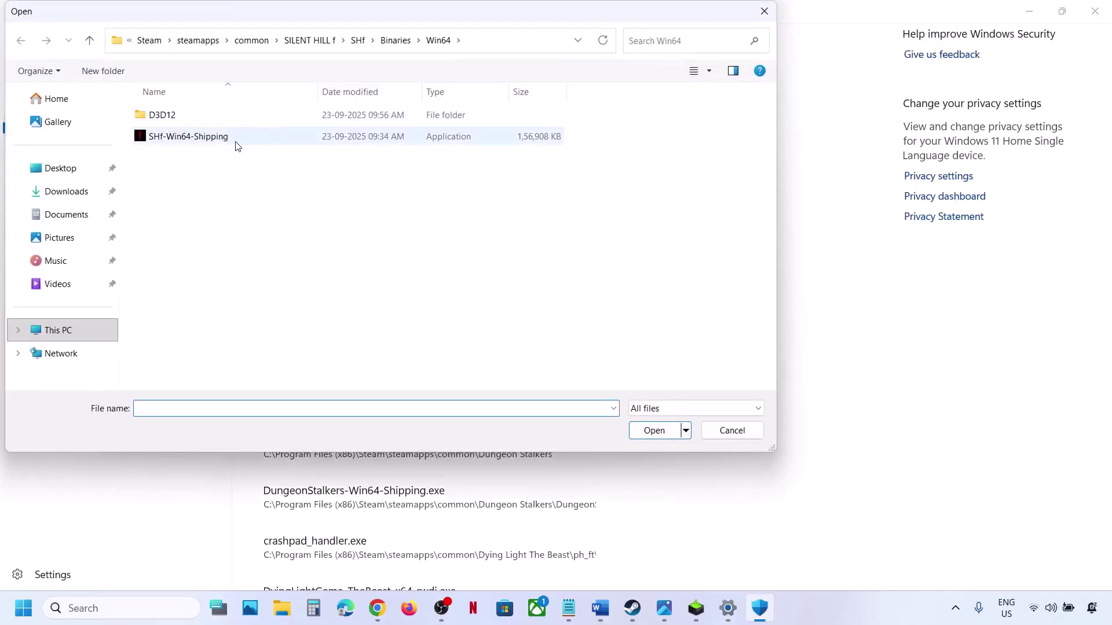
left_click(236, 142)
left_click(492, 47)
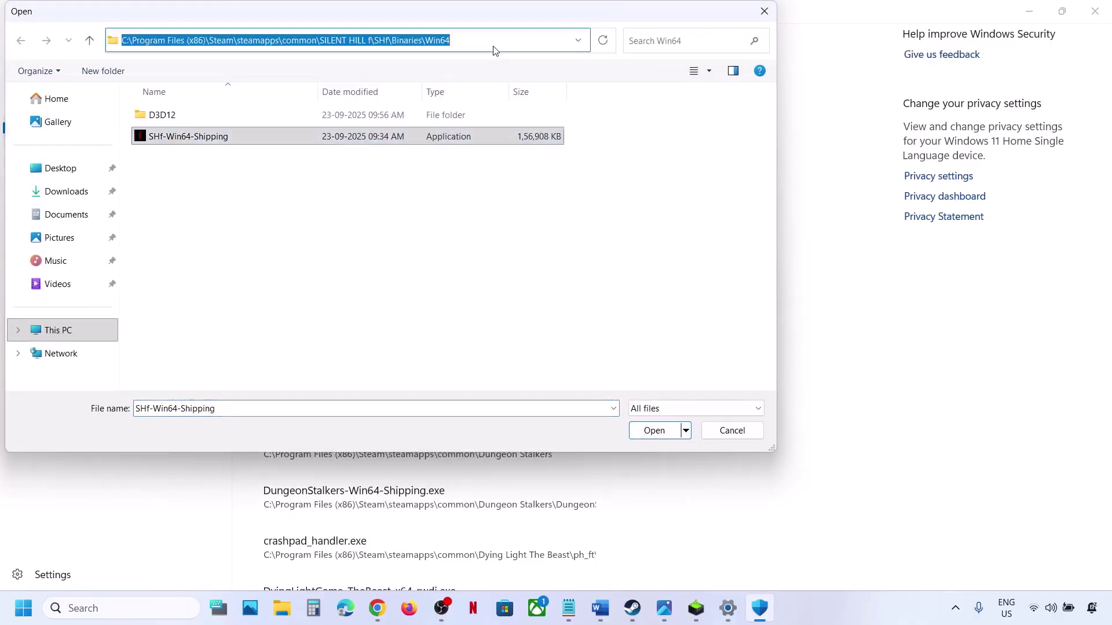
left_click(208, 139)
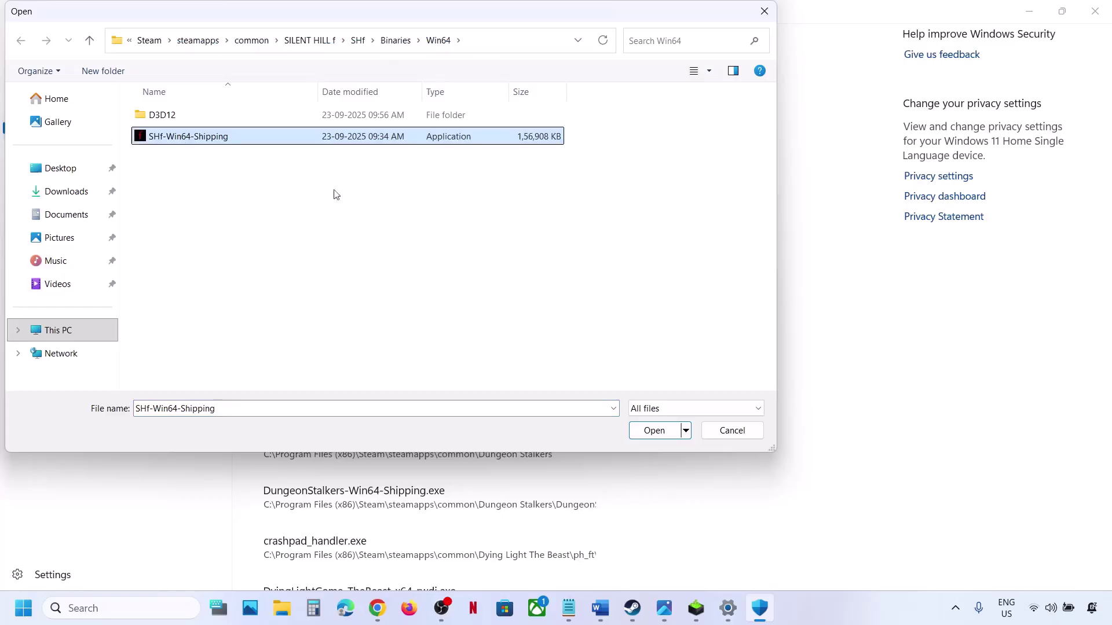
left_click(650, 440)
- Add the SHf launcher from the SILENT HILL f folder as an allowed app
left_click(346, 44)
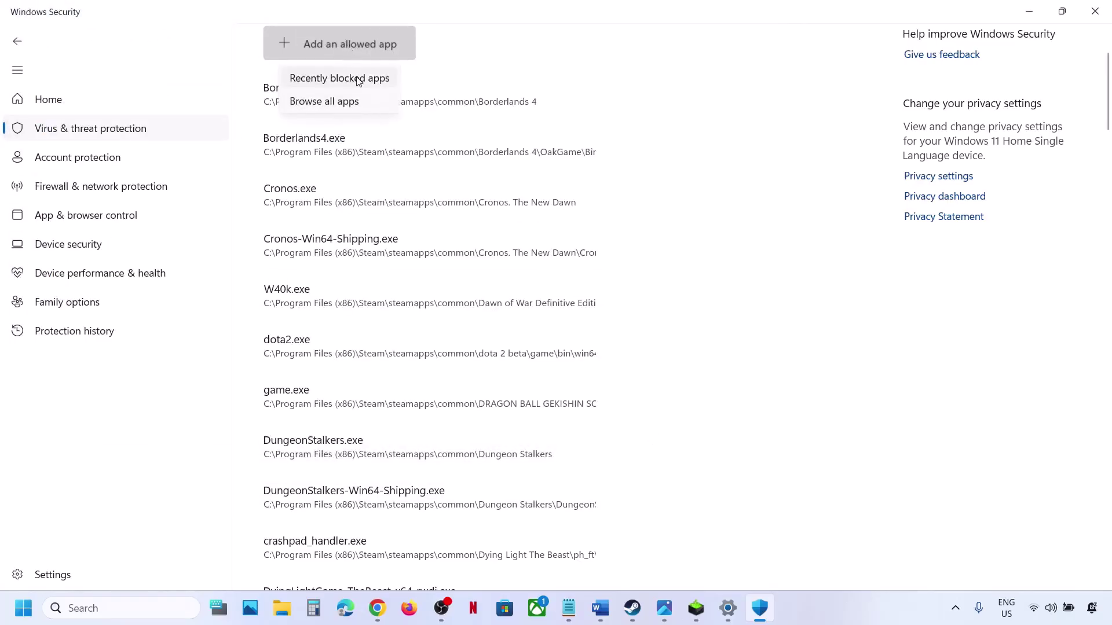
left_click(347, 102)
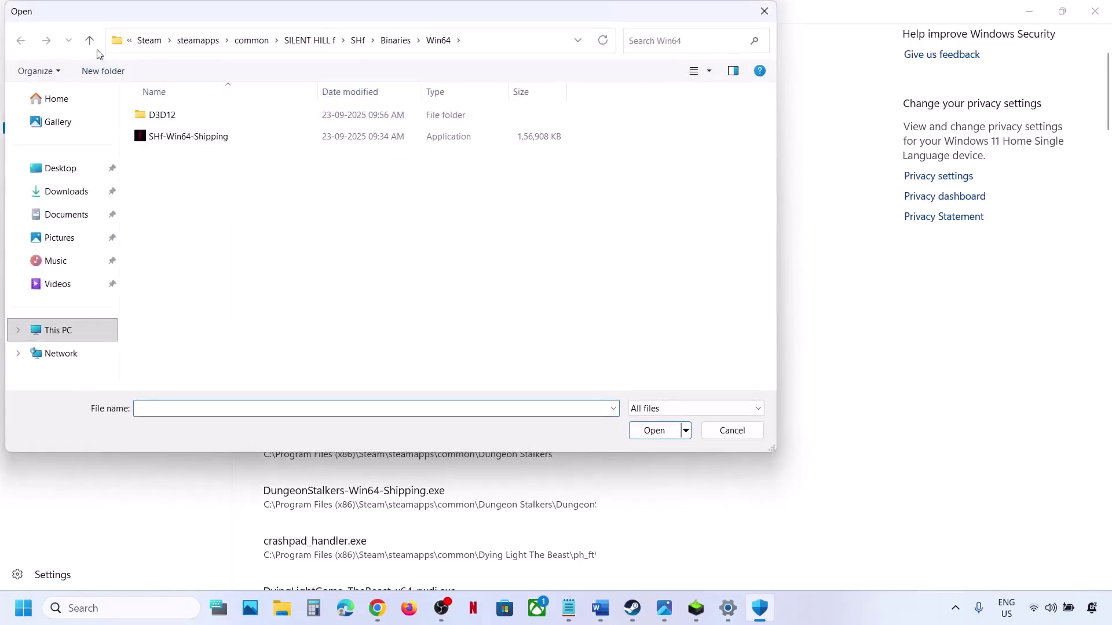
left_click(90, 40)
left_click(89, 40)
left_click(89, 40)
left_click(90, 40)
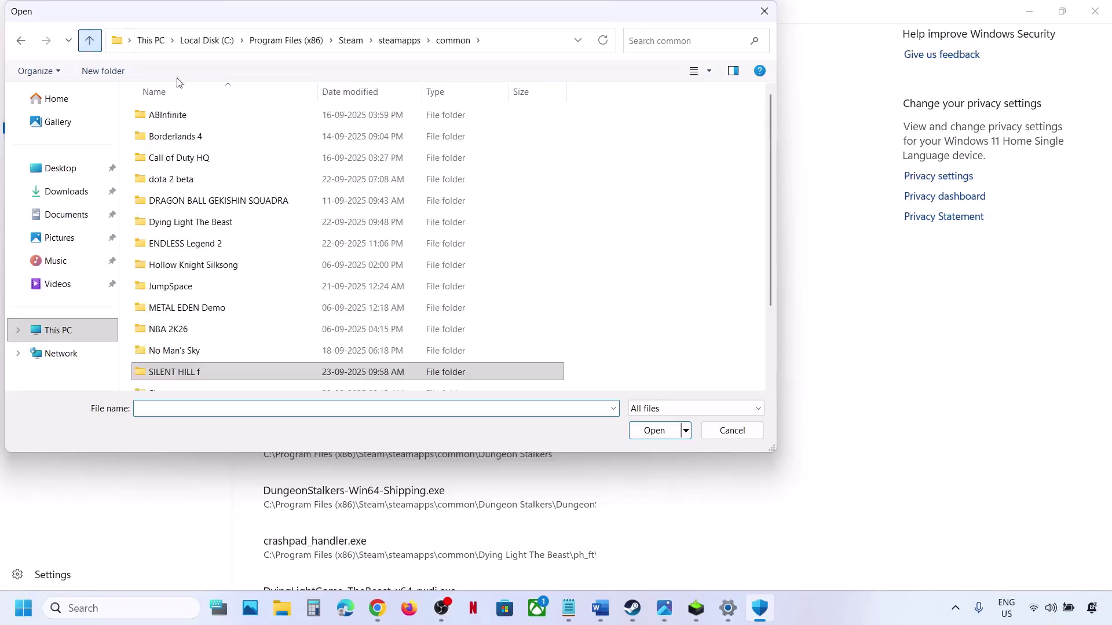
double_click(173, 372)
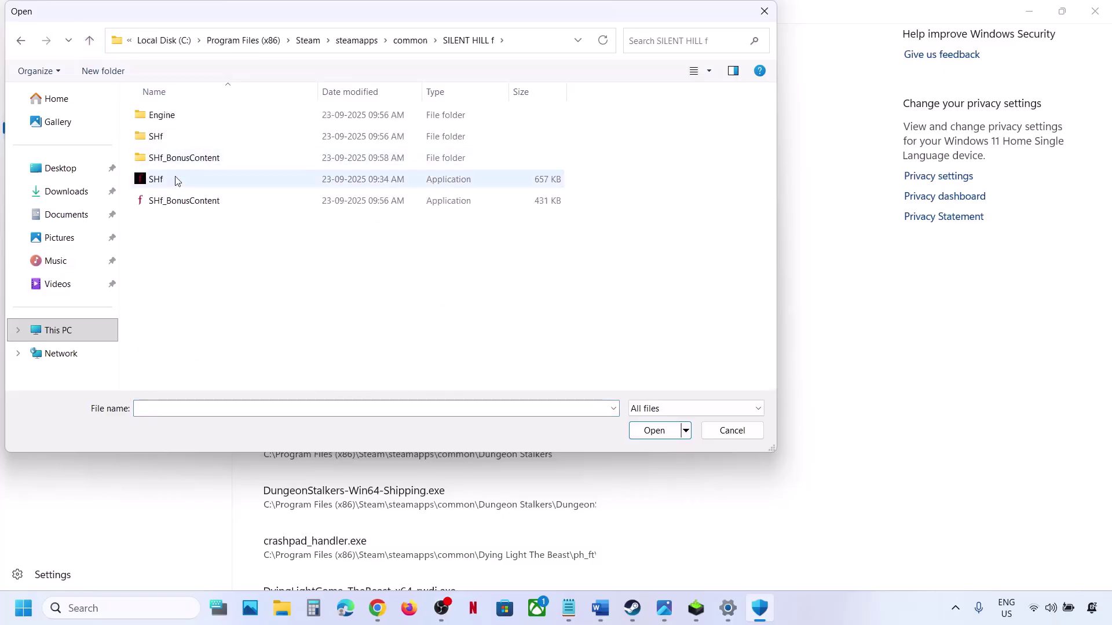
double_click(176, 179)
- Add SHf_BonusContent as another allowed app
left_click(328, 44)
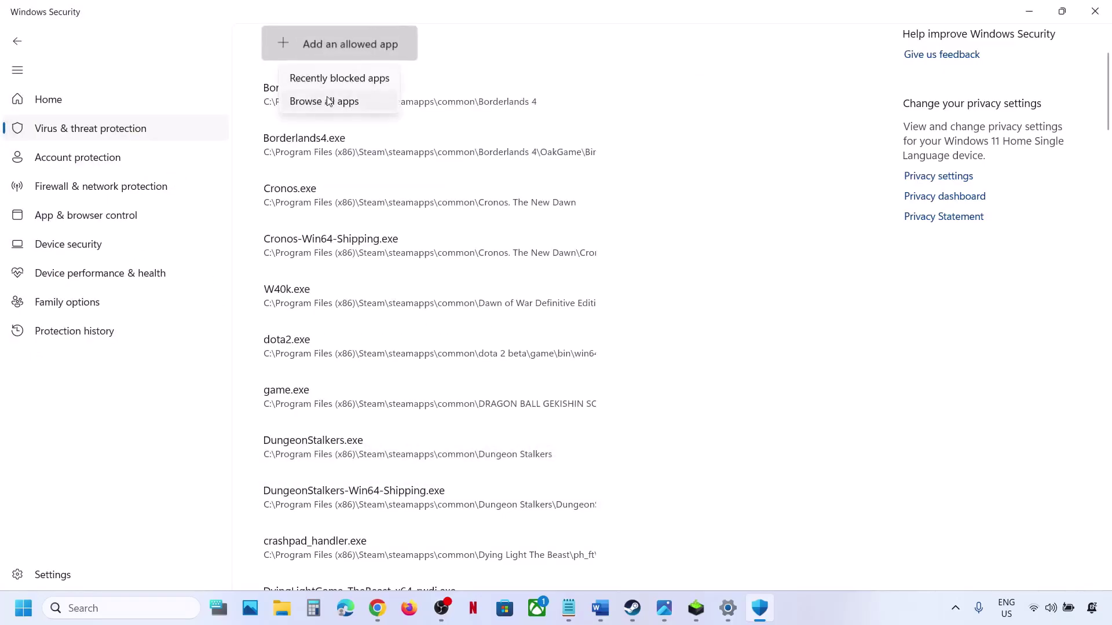
left_click(325, 99)
double_click(176, 203)
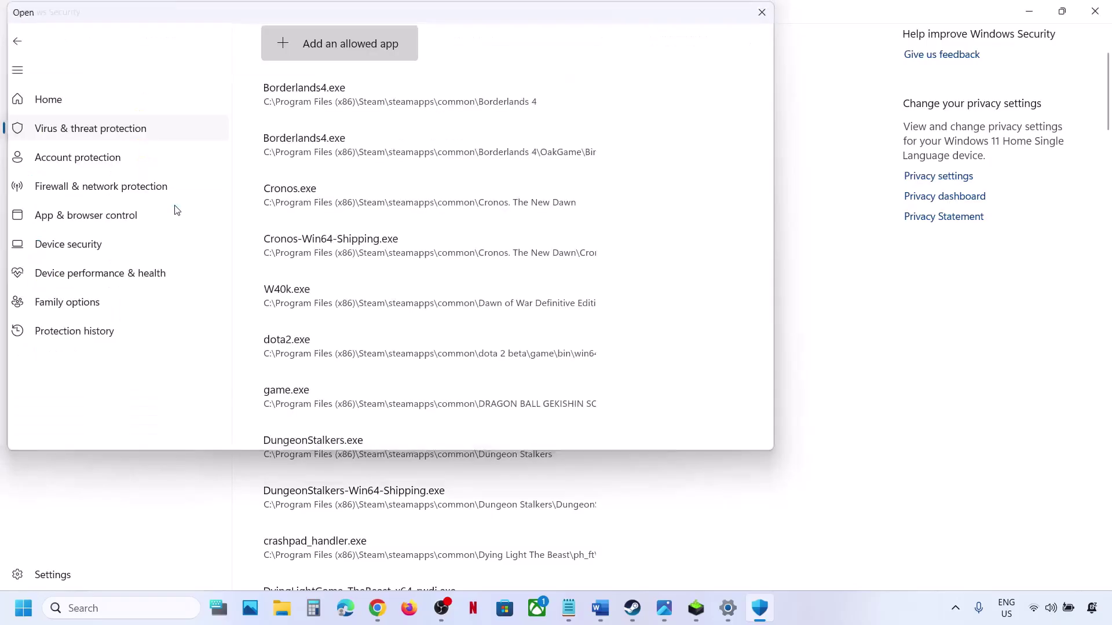
left_click(121, 614)
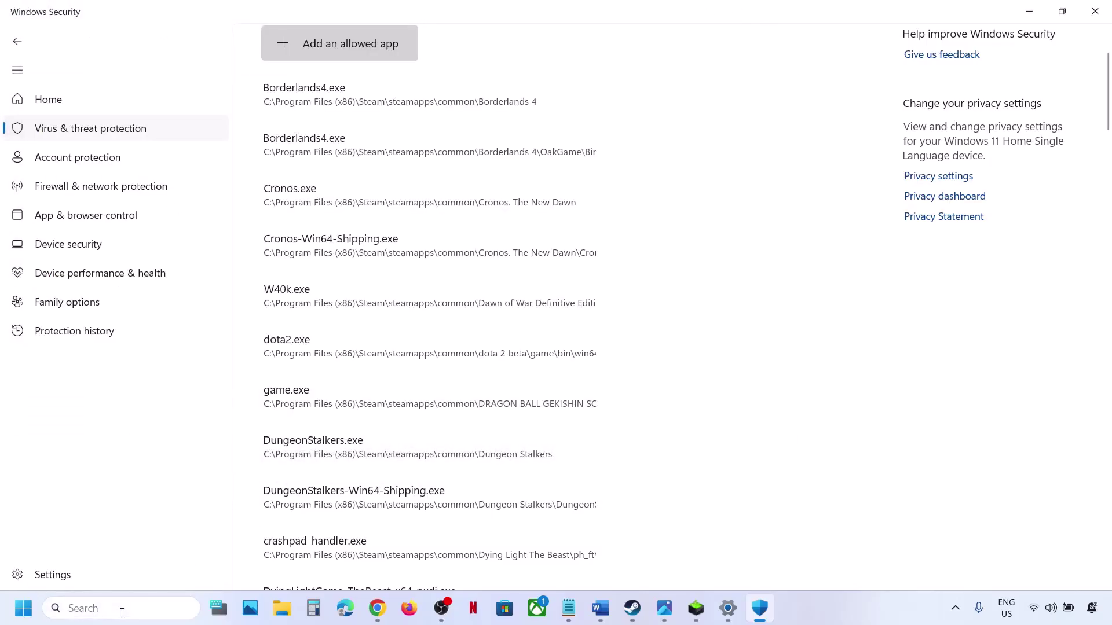
type("control")
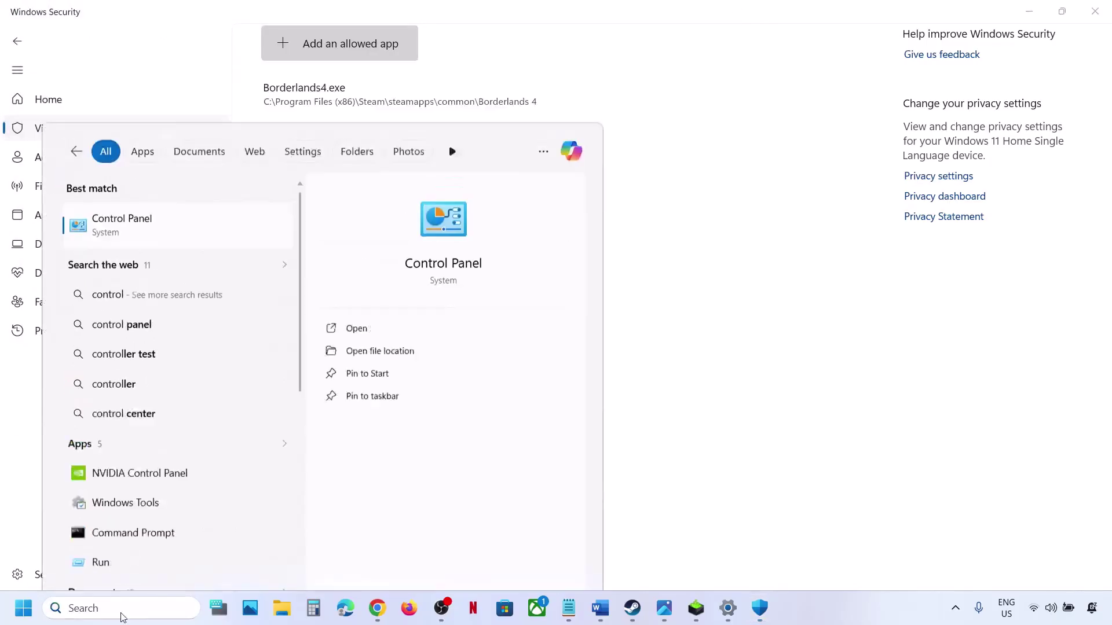
key("Return")
left_click(396, 115)
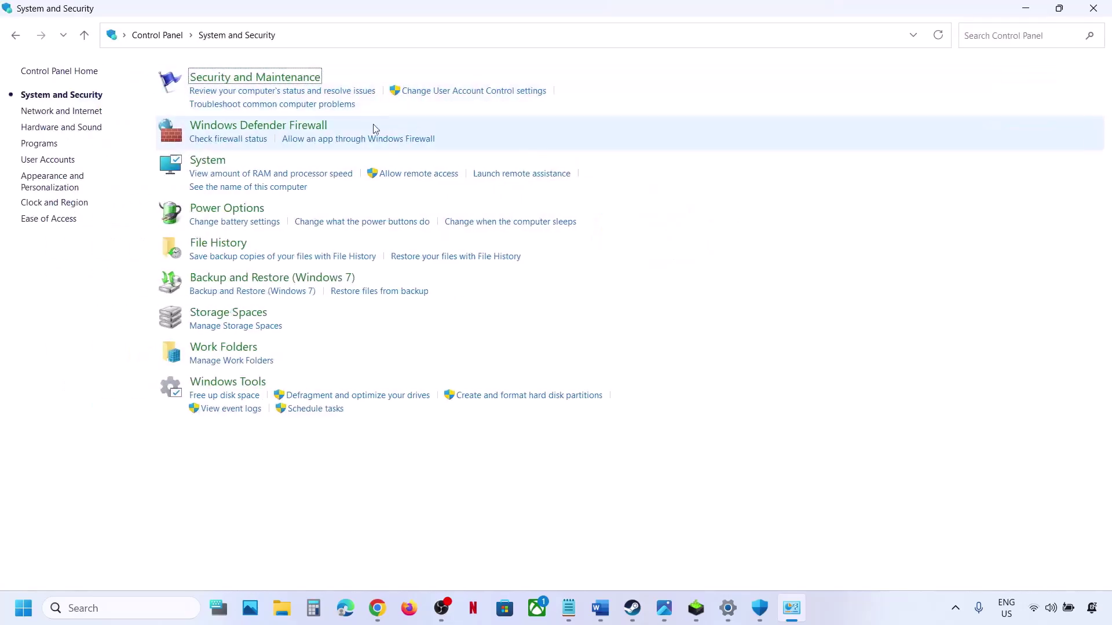
left_click(316, 124)
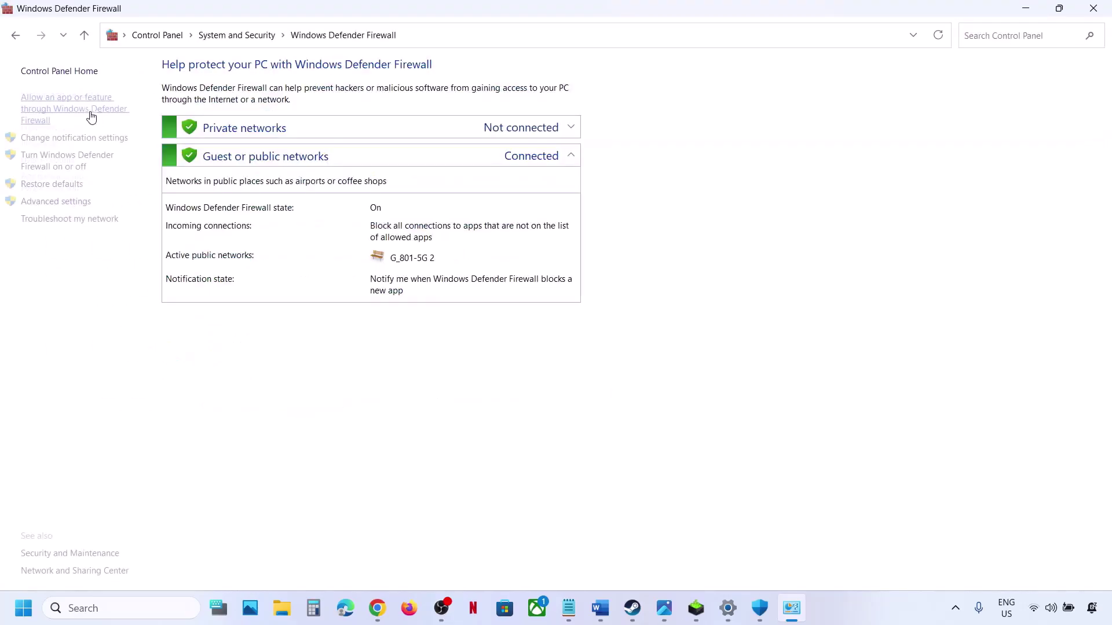
left_click(88, 110)
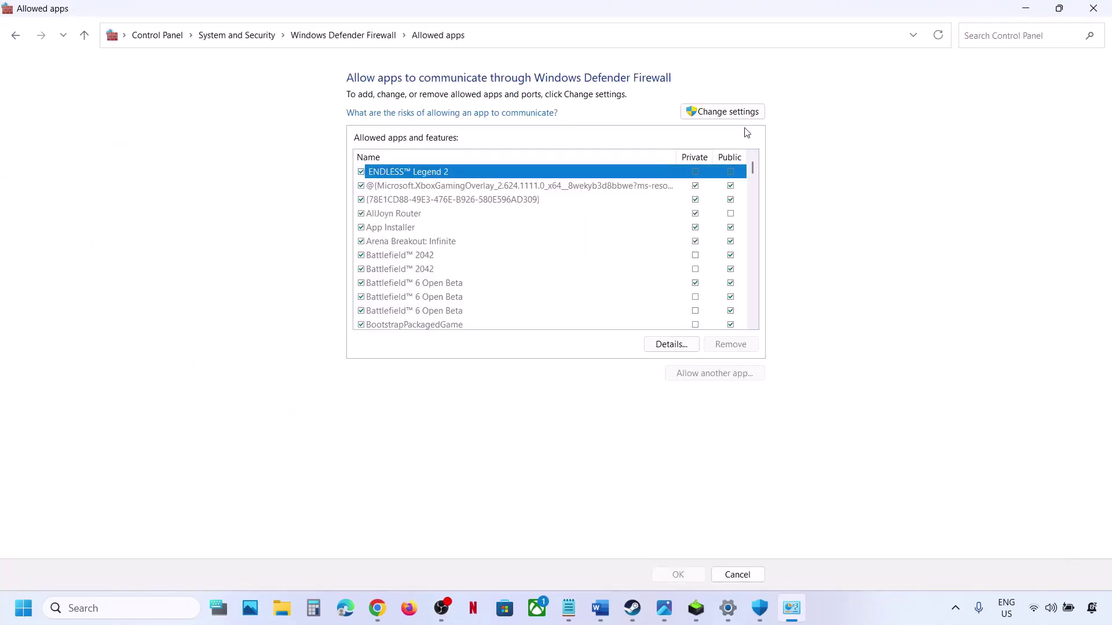
left_click(734, 115)
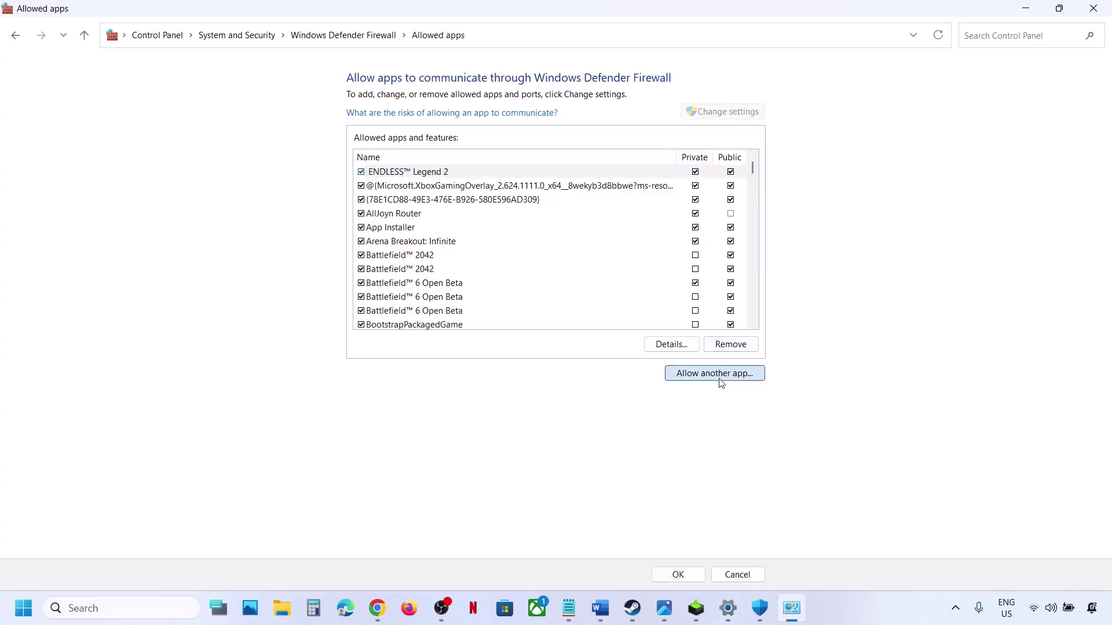
left_click(720, 380)
left_click(654, 371)
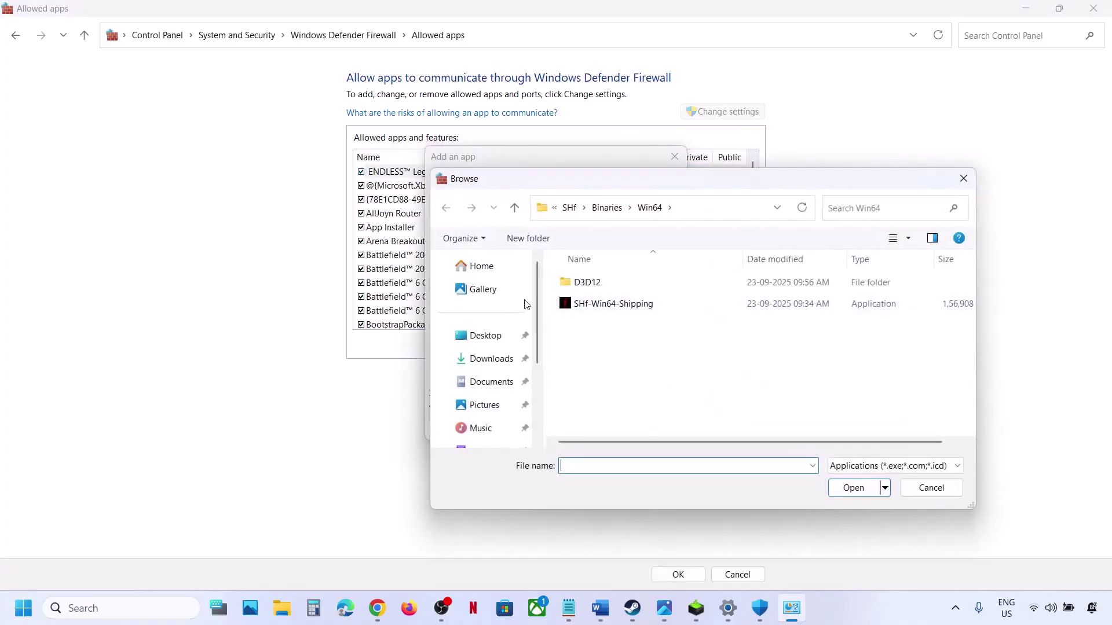
left_click(963, 179)
left_click(674, 157)
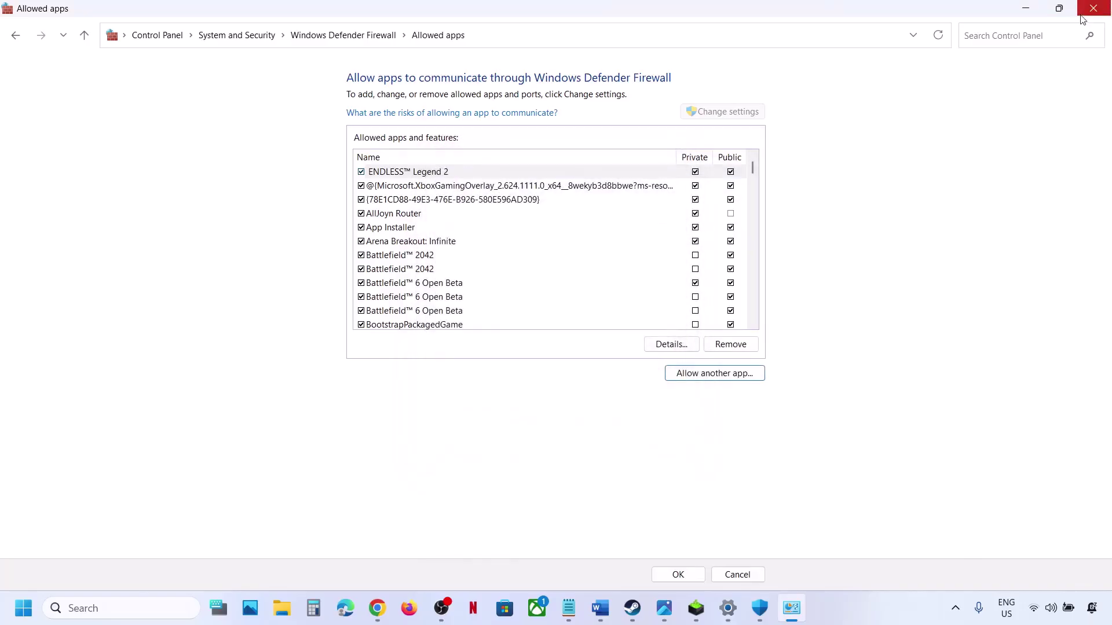
left_click(1081, 15)
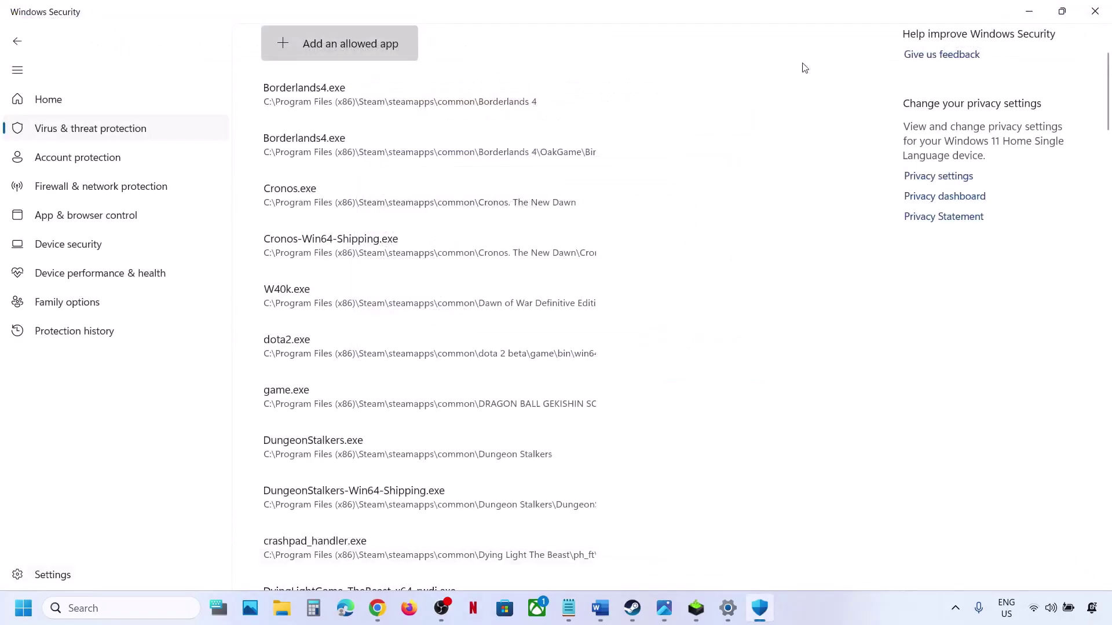
left_click(1094, 8)
- Close Settings and review SILENT HILL f's Installed Files properties in Steam
left_click(1095, 11)
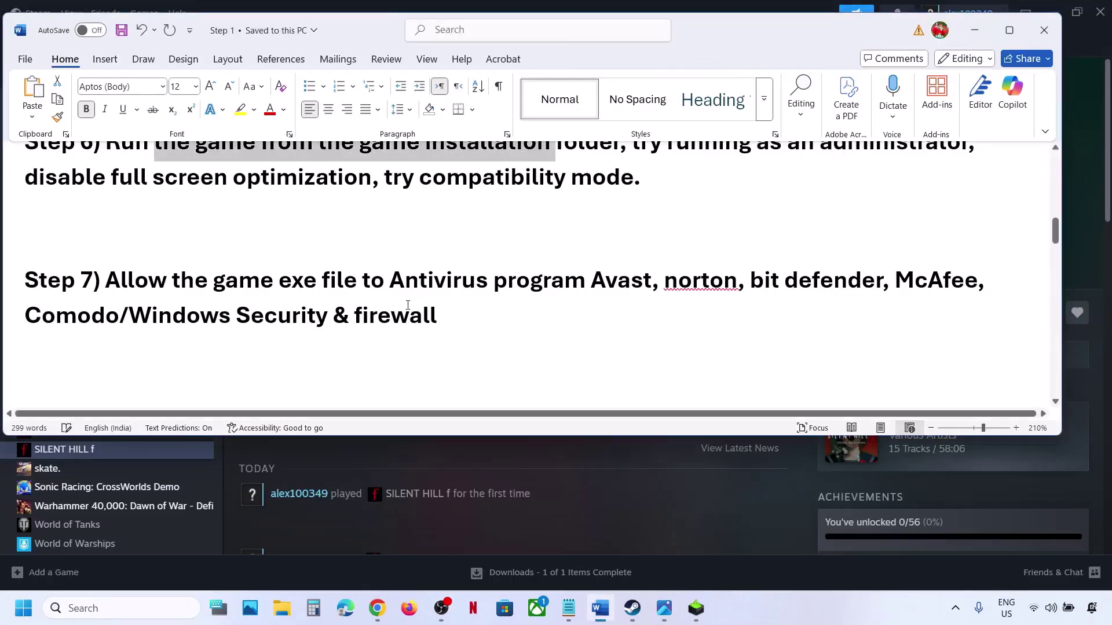
scroll(398, 311, "down", 2)
scroll(398, 311, "up", 1)
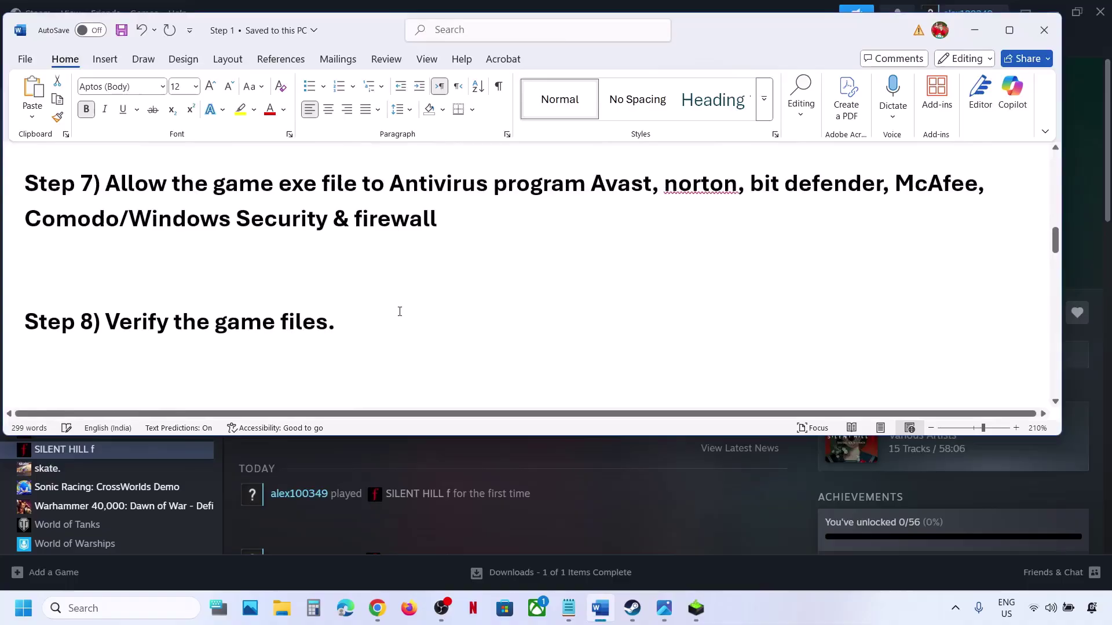
left_click(566, 481)
right_click(151, 451)
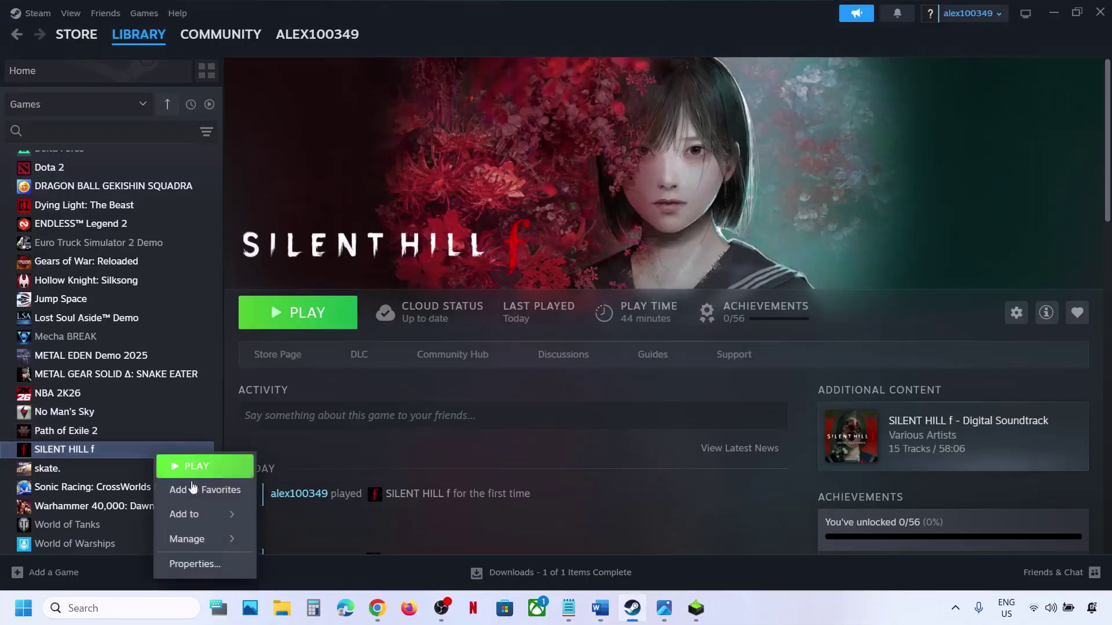
left_click(191, 556)
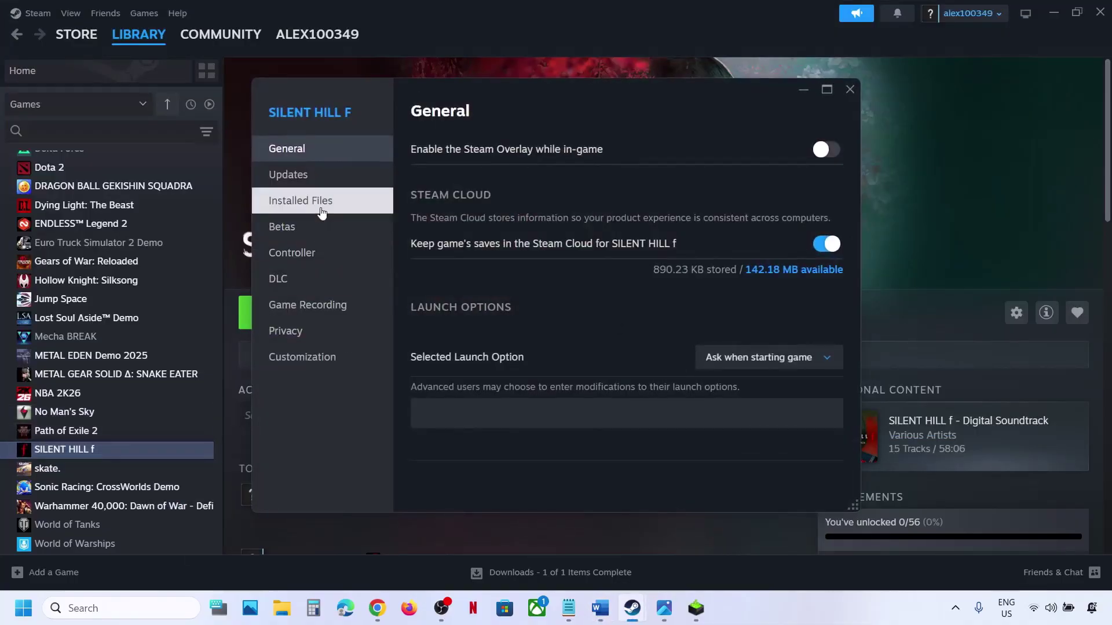
left_click(319, 201)
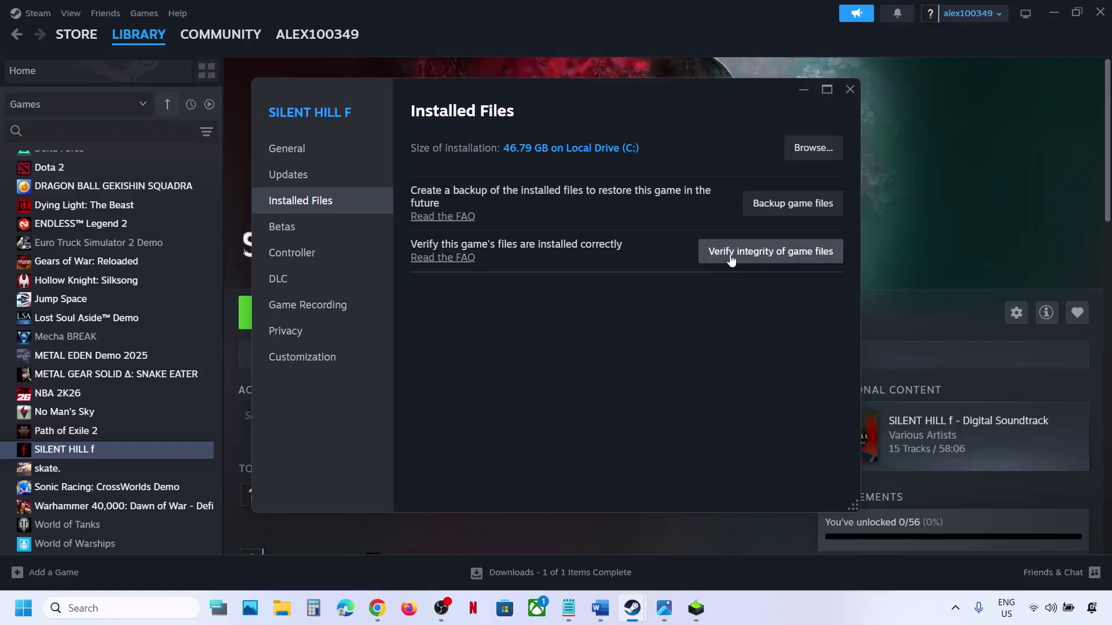
left_click(850, 89)
- Select 'Install Visual C++ Files' in Word's Step 9 notes for searching
left_click(587, 613)
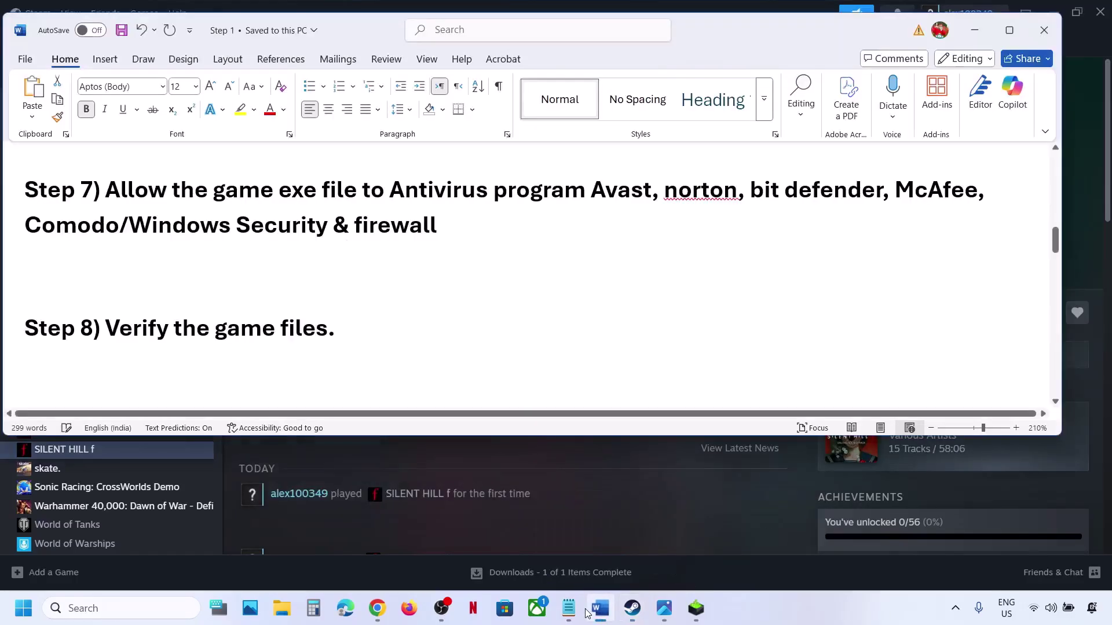
scroll(354, 267, "down", 5)
scroll(353, 266, "up", 1)
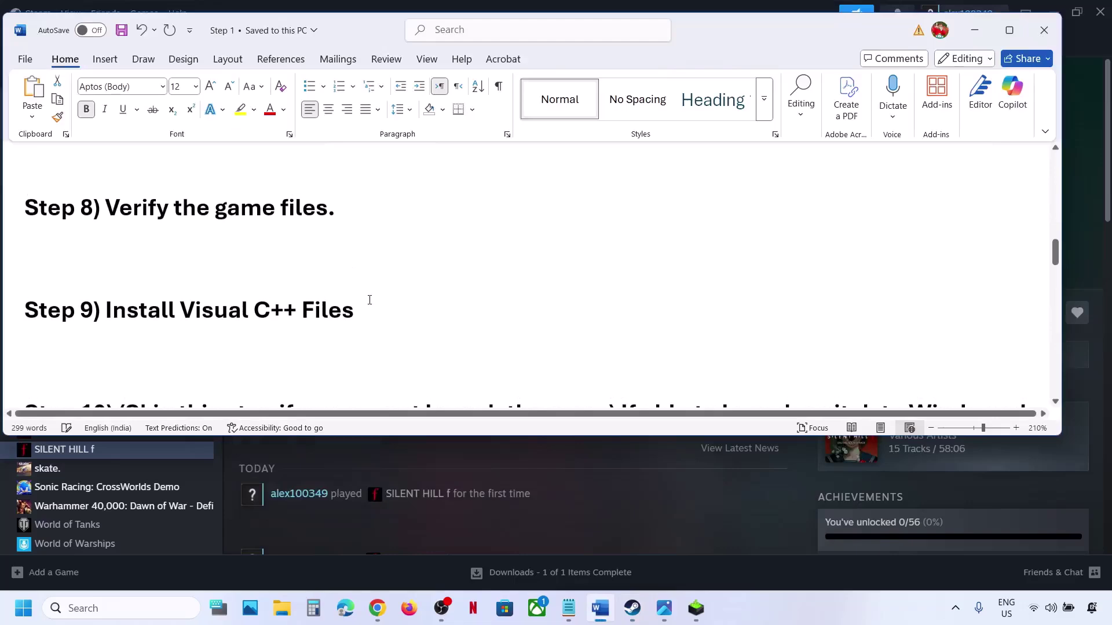
left_click_drag(367, 302, 106, 316)
key("ctrl+c")
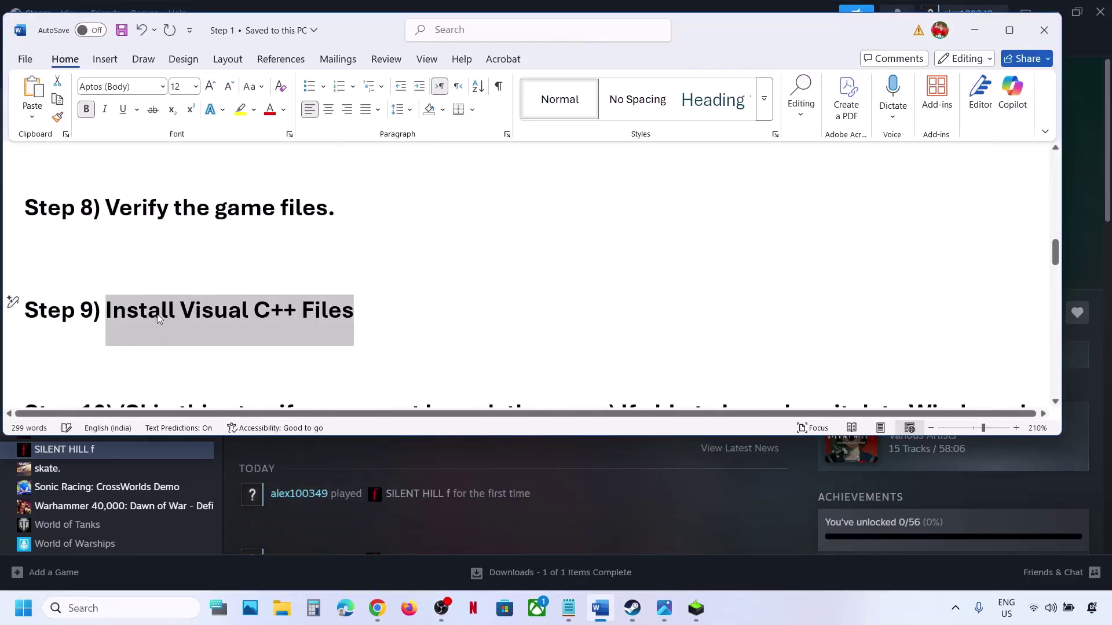
left_click(377, 608)
- Search the web for 'Install Visual C++ Files' in a new Chrome tab
left_click(384, 15)
key("ctrl+v")
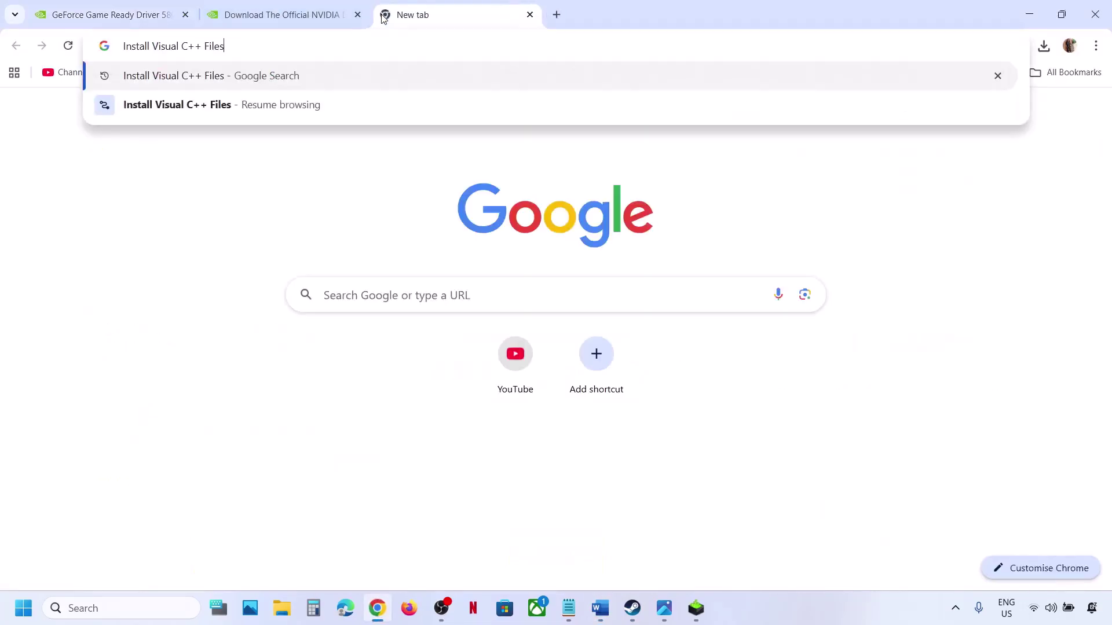
key("Return")
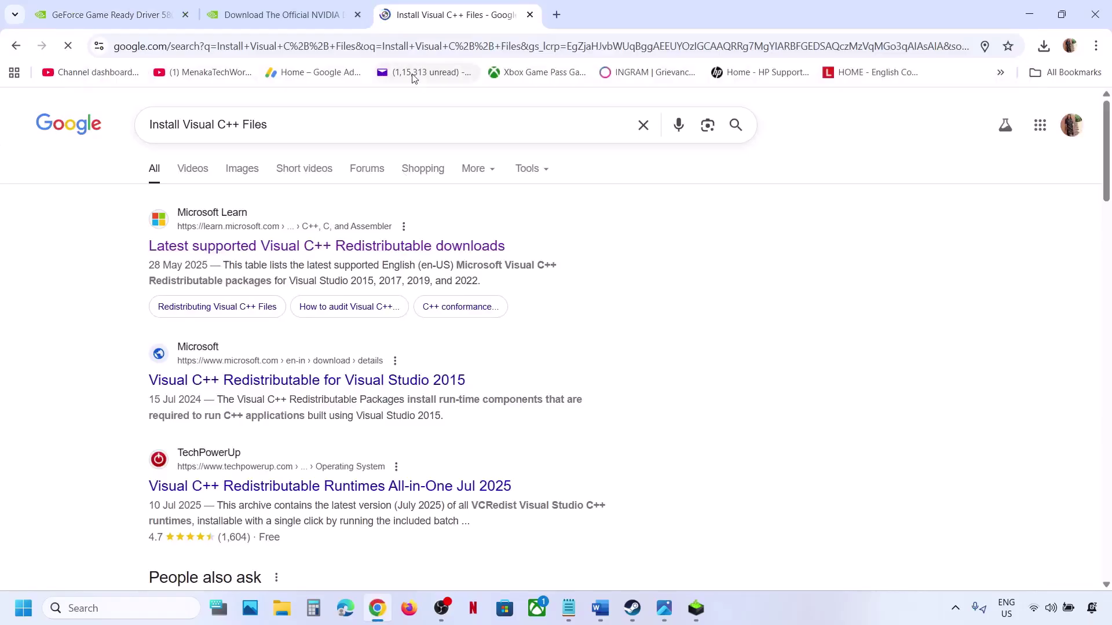
left_click_drag(277, 129, 120, 137)
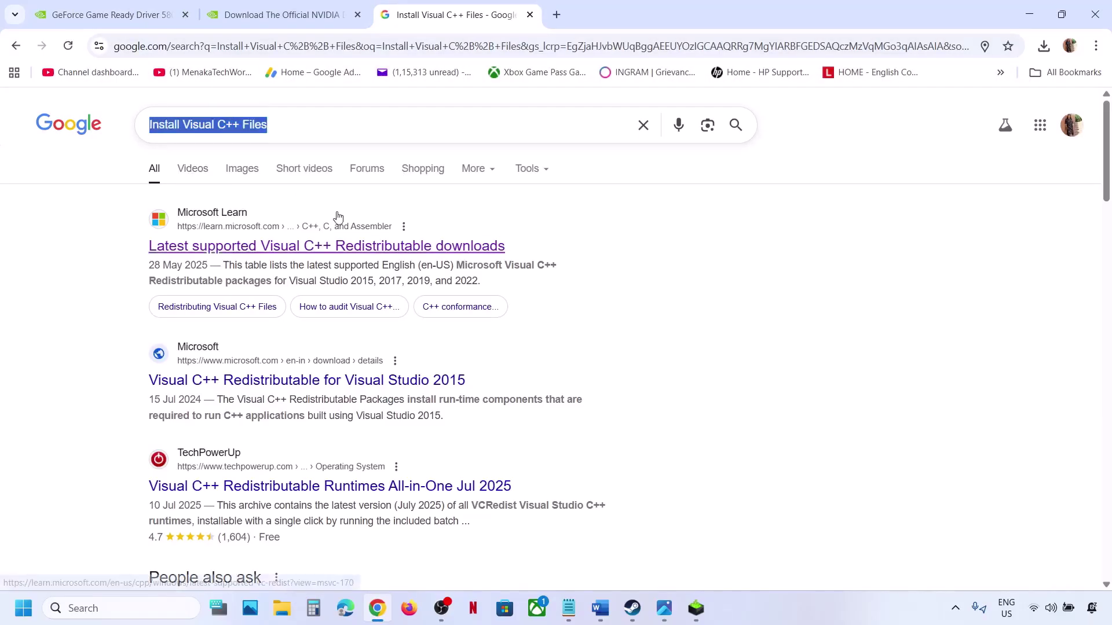
- Open the Microsoft Learn latest Visual C++ Redistributable page and locate its X86 and X64 links
left_click(309, 249)
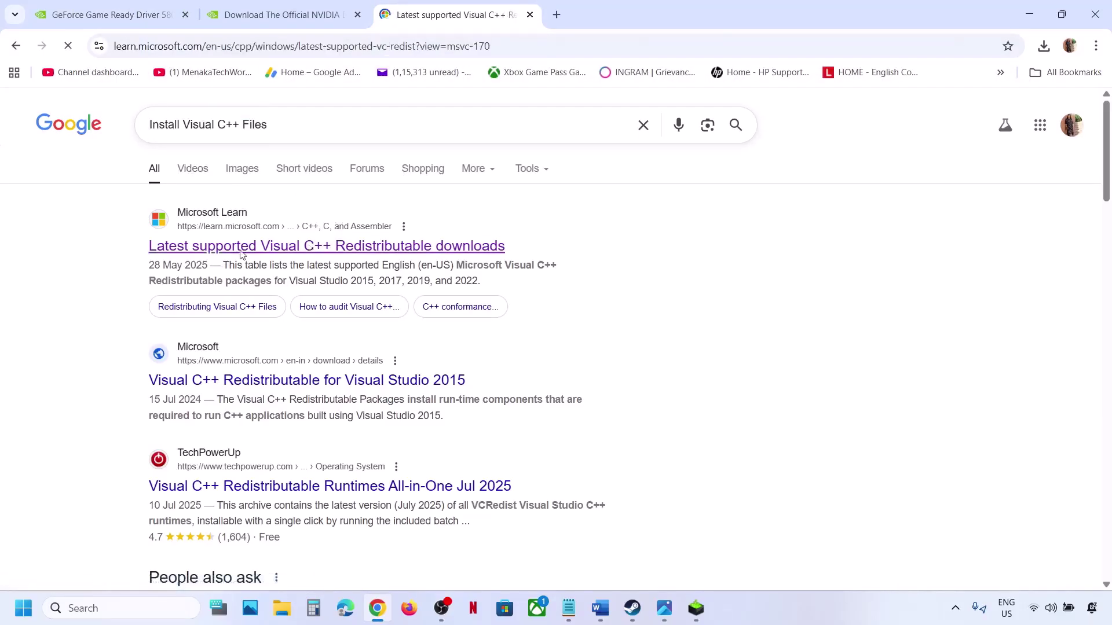
scroll(560, 379, "down", 8)
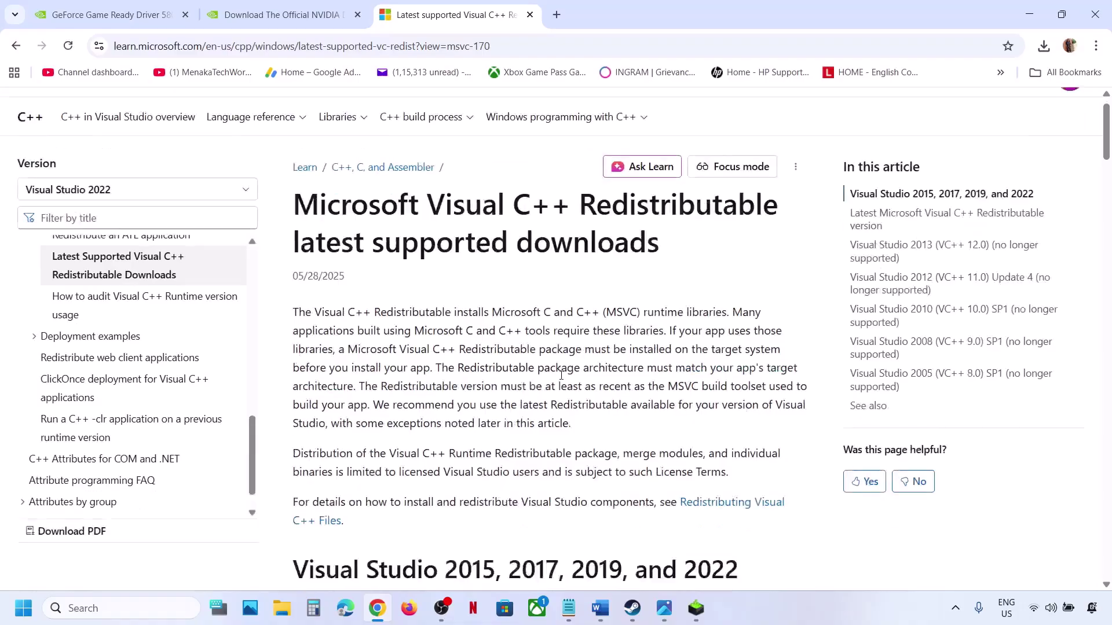
scroll(561, 379, "down", 6)
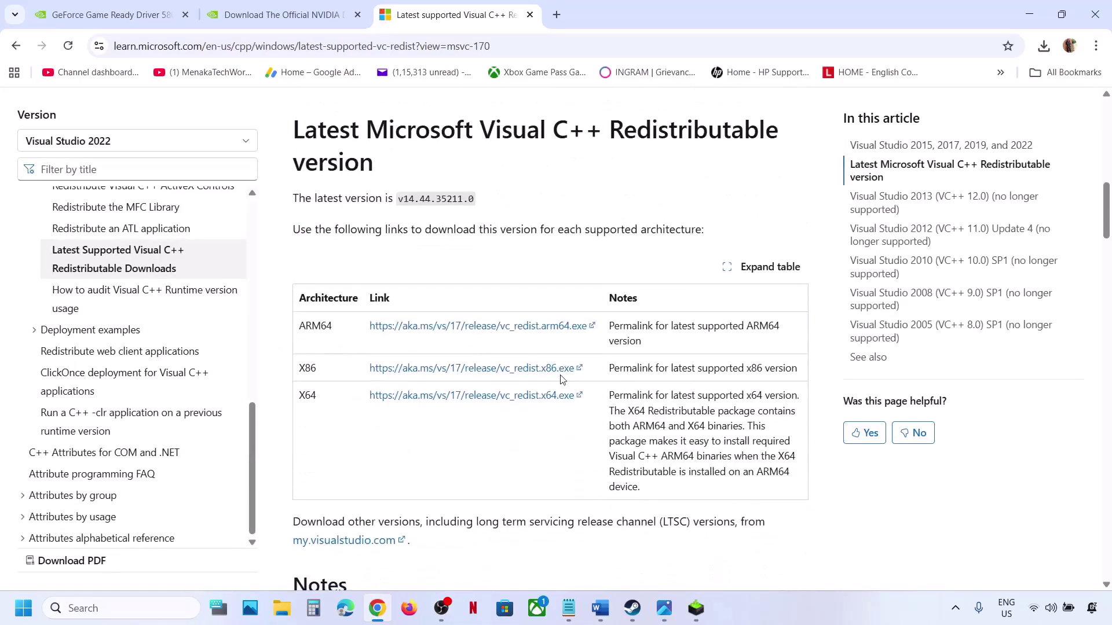
scroll(533, 352, "down", 1)
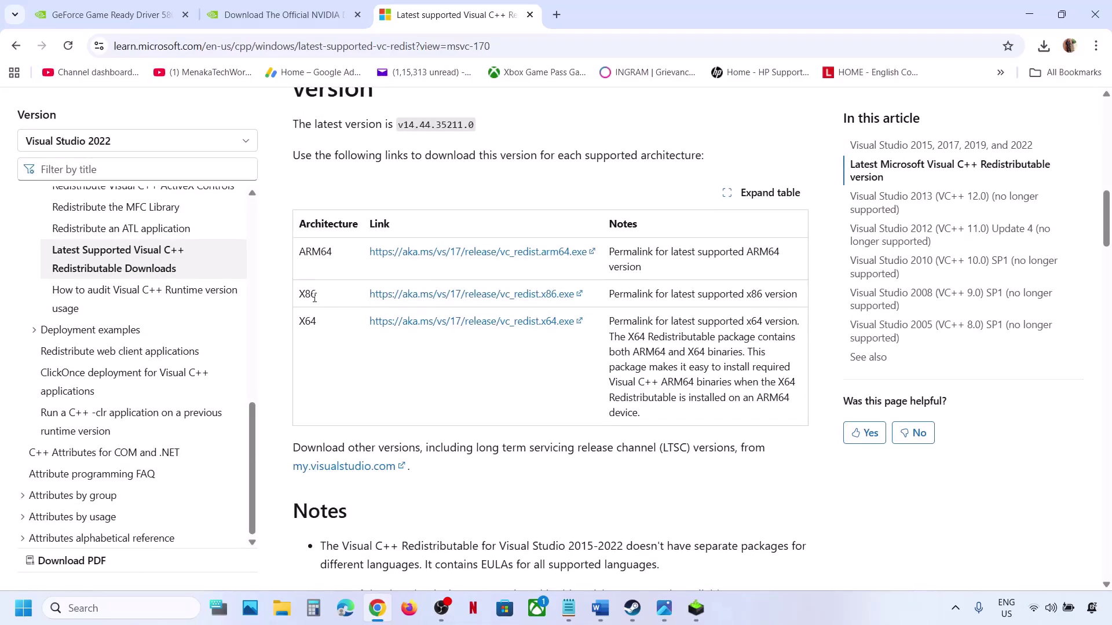
left_click_drag(314, 319, 307, 294)
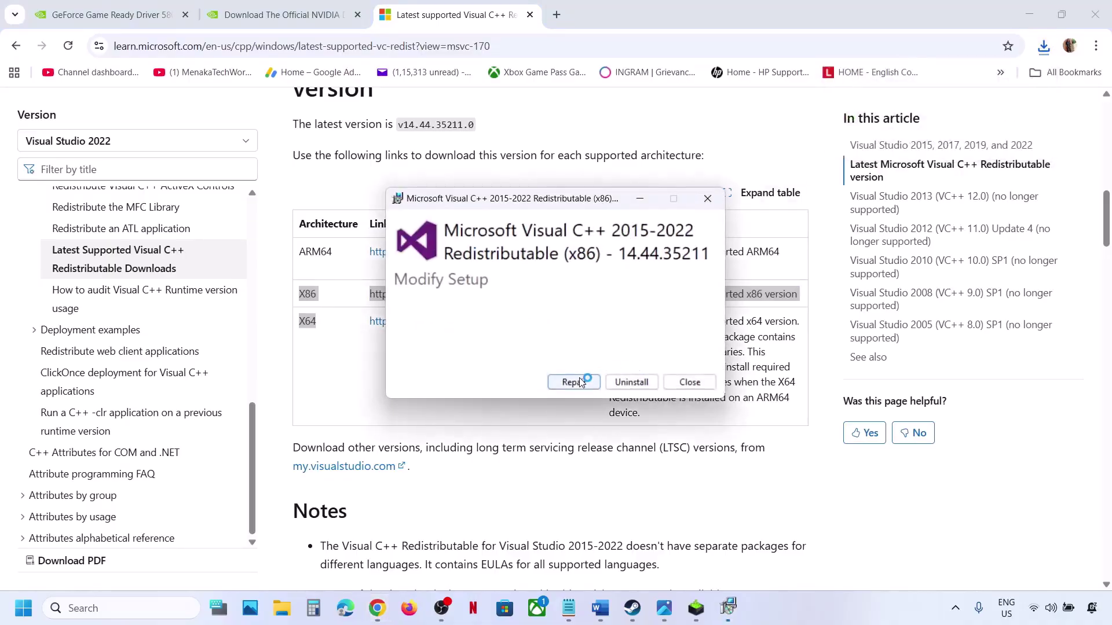
- Repair the x86 redistributable and download the x64 installer
left_click(575, 381)
left_click(490, 412)
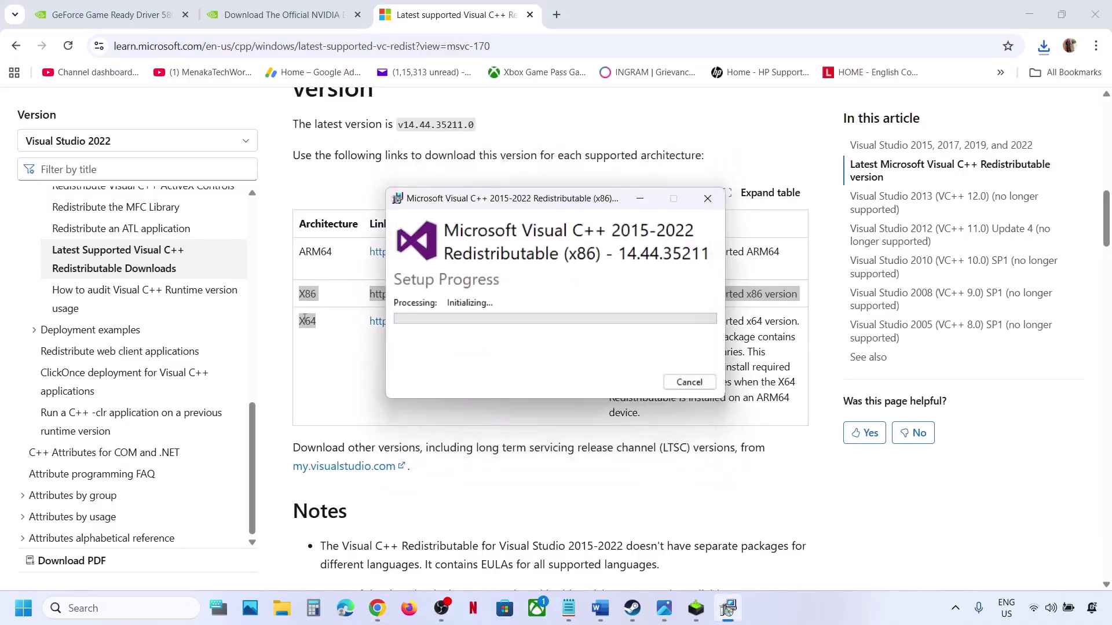
left_click(302, 320)
left_click(387, 320)
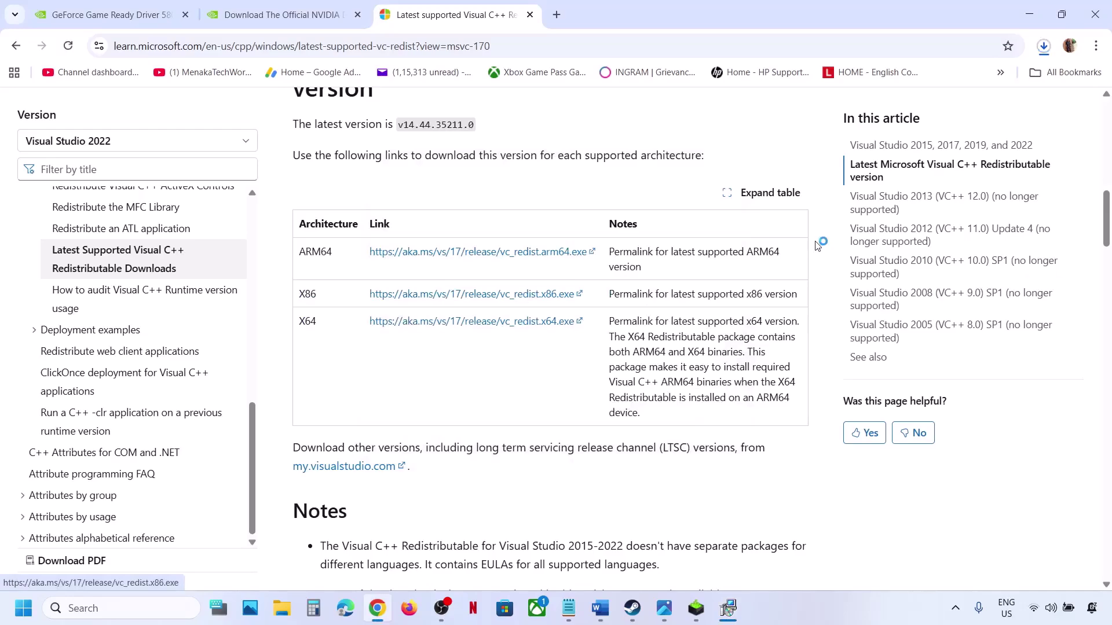
- Run the downloaded x64 redistributable installer and repair it
left_click(1044, 46)
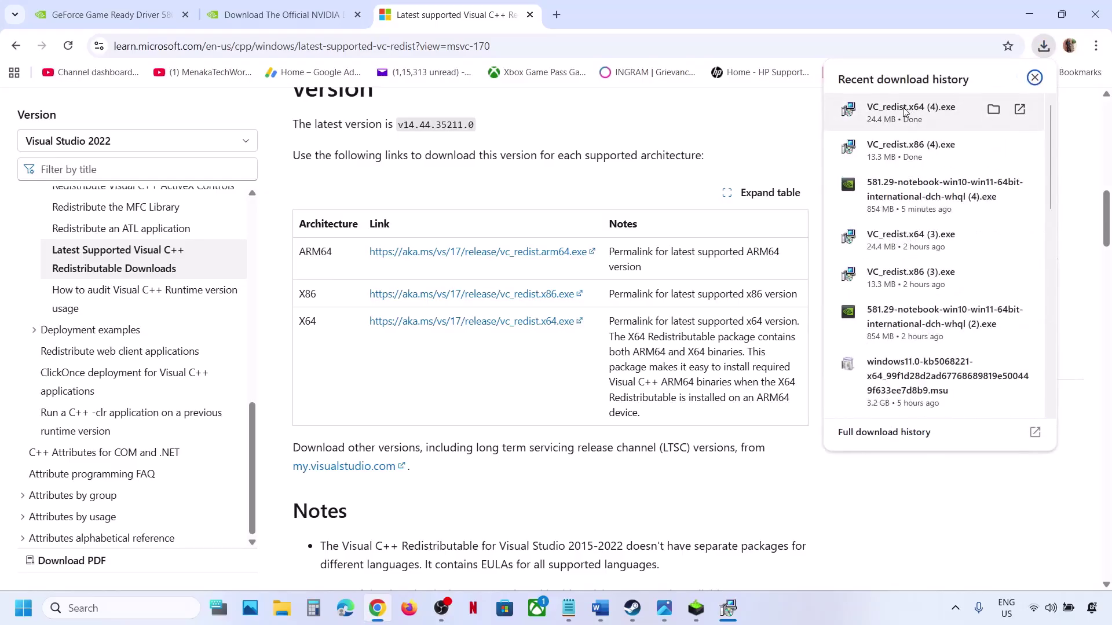
left_click(683, 316)
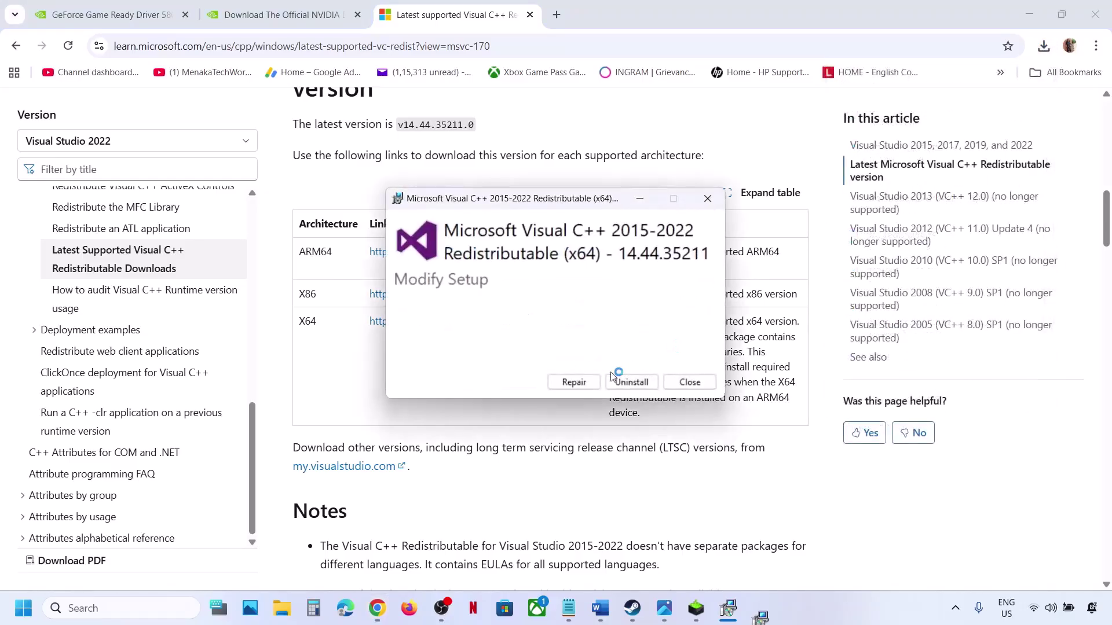
left_click(576, 381)
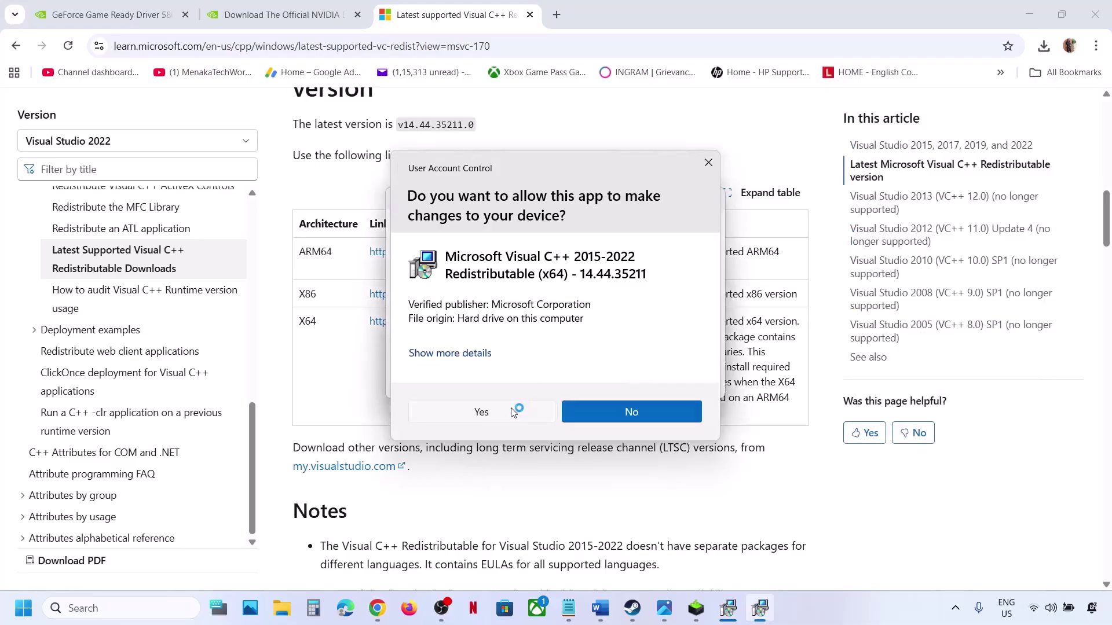
left_click(519, 407)
- Close both finished installers and return to Word's notes
left_click(728, 618)
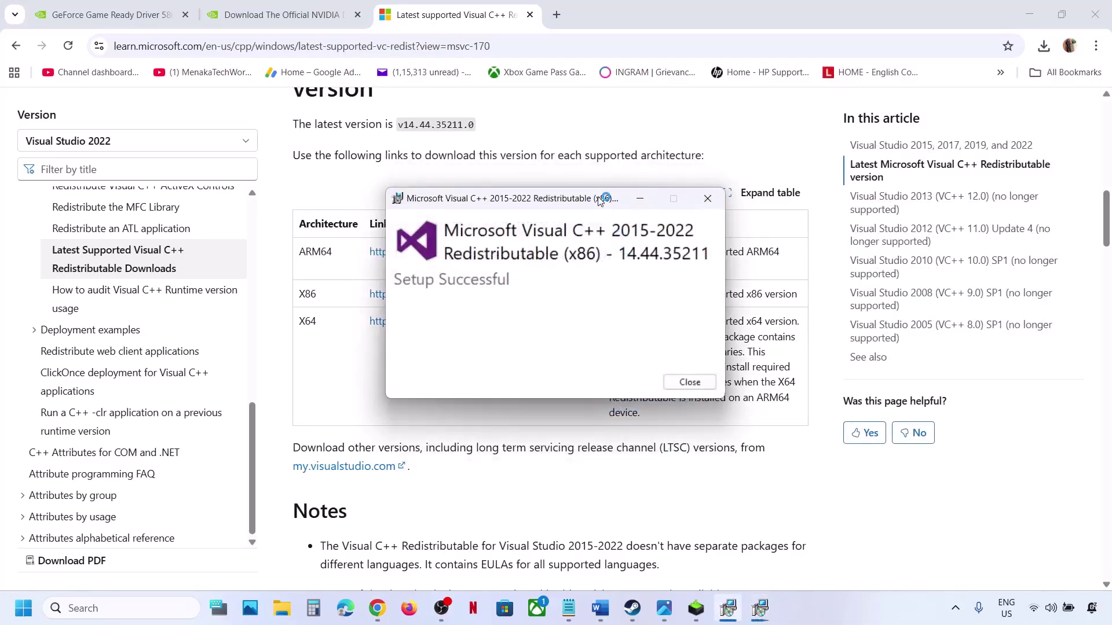
left_click_drag(599, 200, 381, 274)
left_click(688, 381)
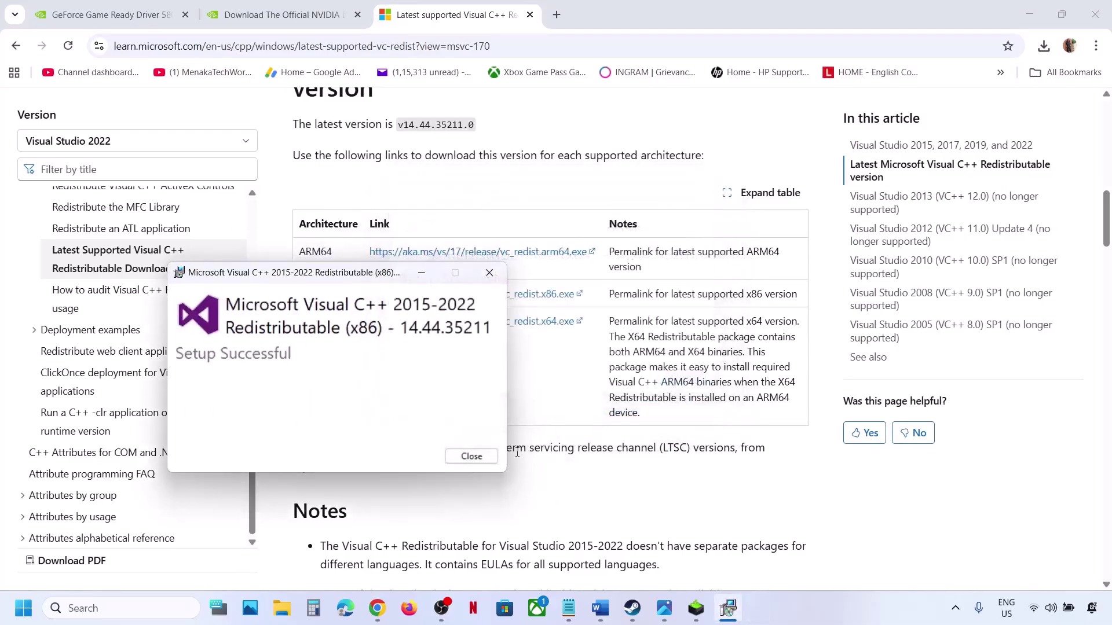
left_click(471, 456)
left_click(25, 609)
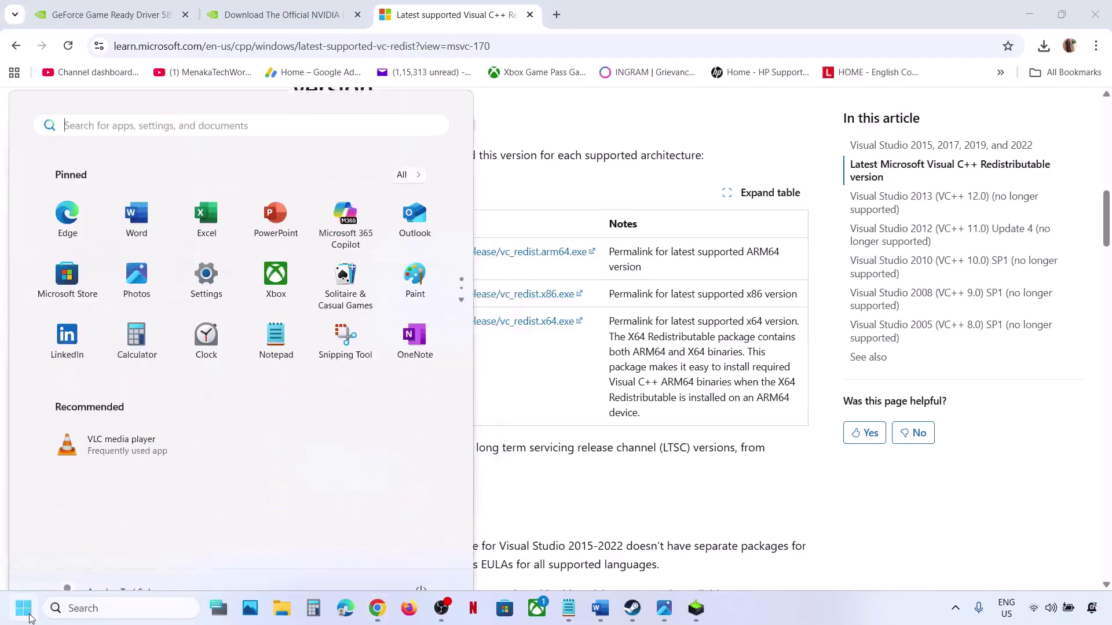
left_click(420, 559)
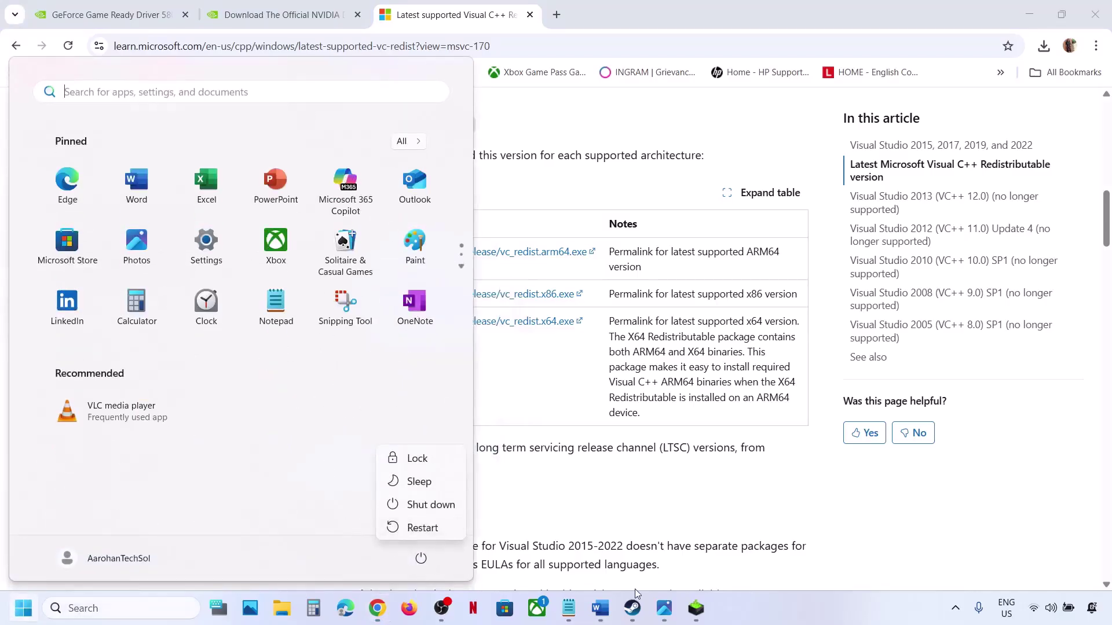
left_click(601, 609)
- Highlight Step 10's skip condition and windowed-mode/FPS note, then launch SILENT HILL f from Steam
scroll(343, 251, "down", 2)
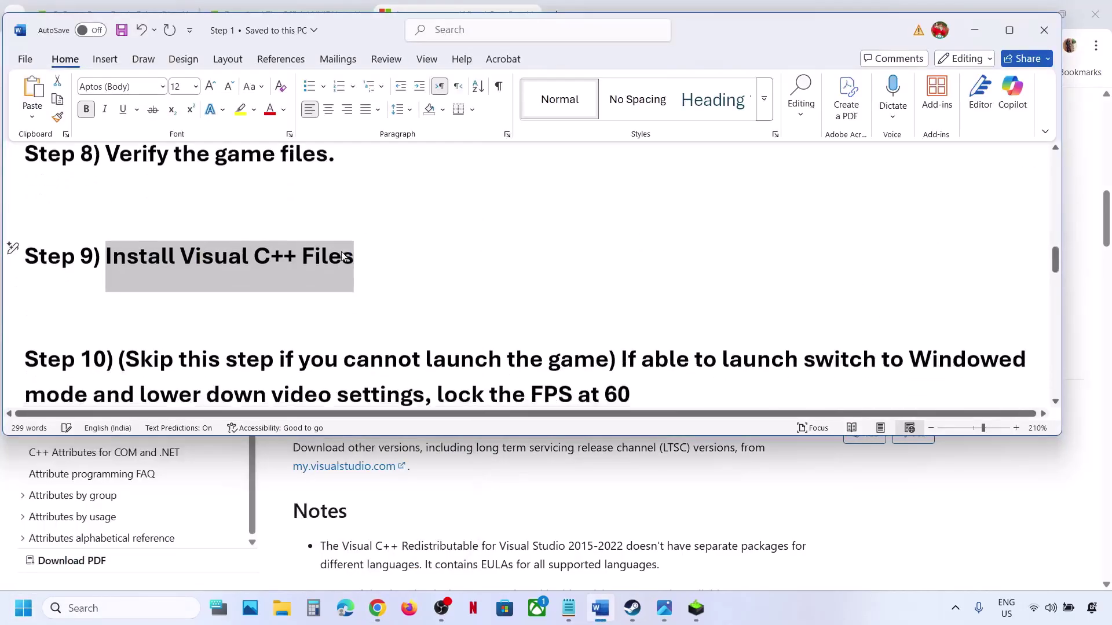
left_click_drag(127, 288, 560, 273)
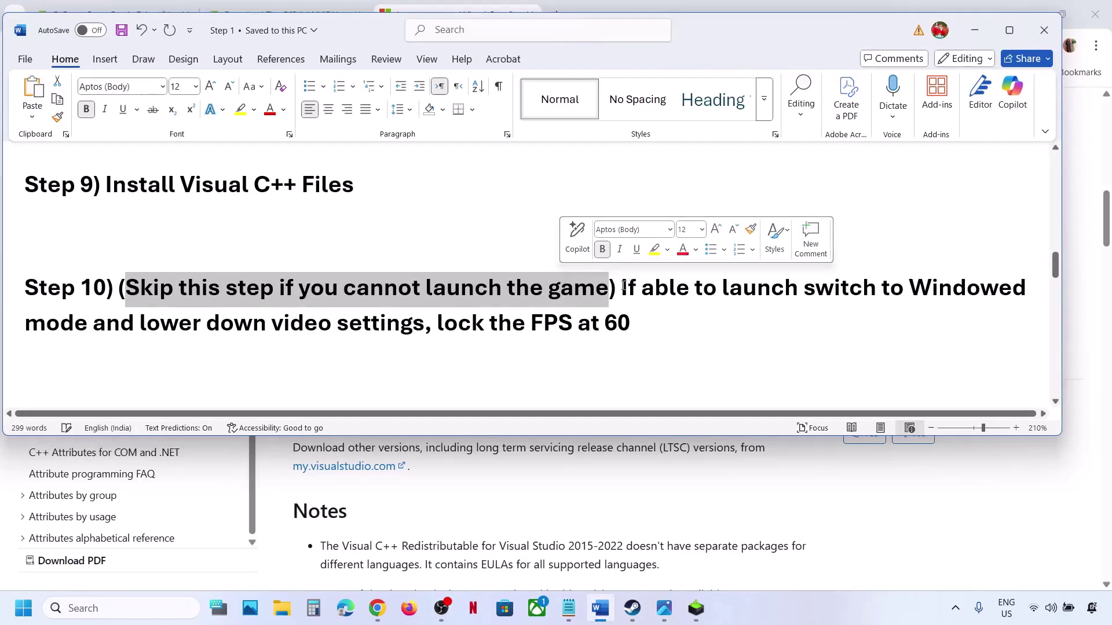
left_click_drag(622, 286, 610, 317)
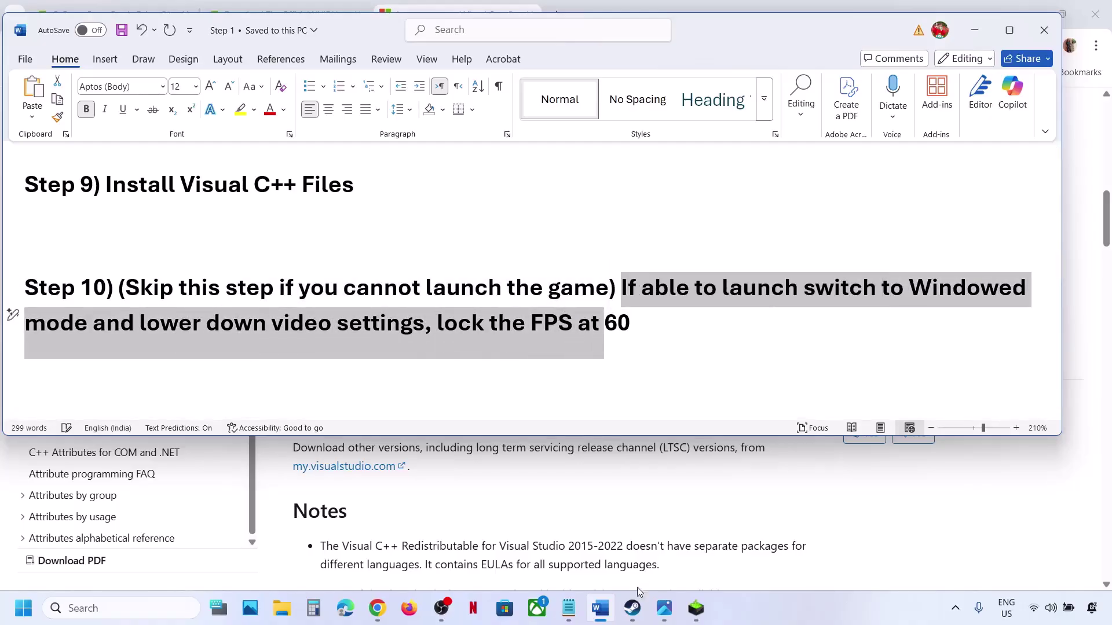
left_click(633, 608)
left_click(298, 313)
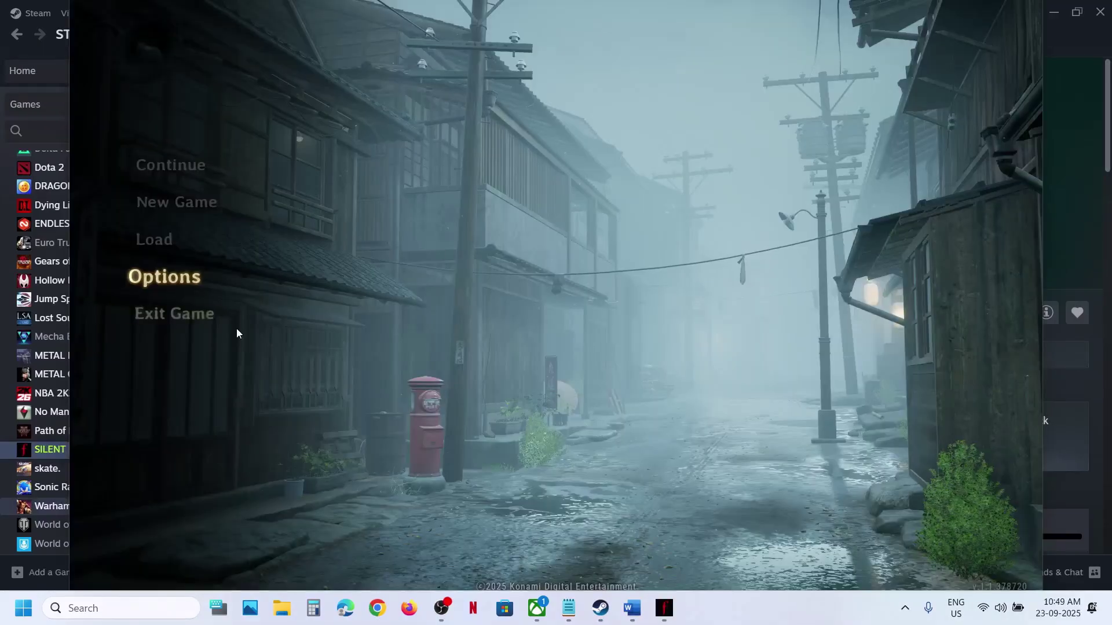
- Set the game's Screen Mode to Windowed at 1680 x 1050 resolution
left_click(160, 284)
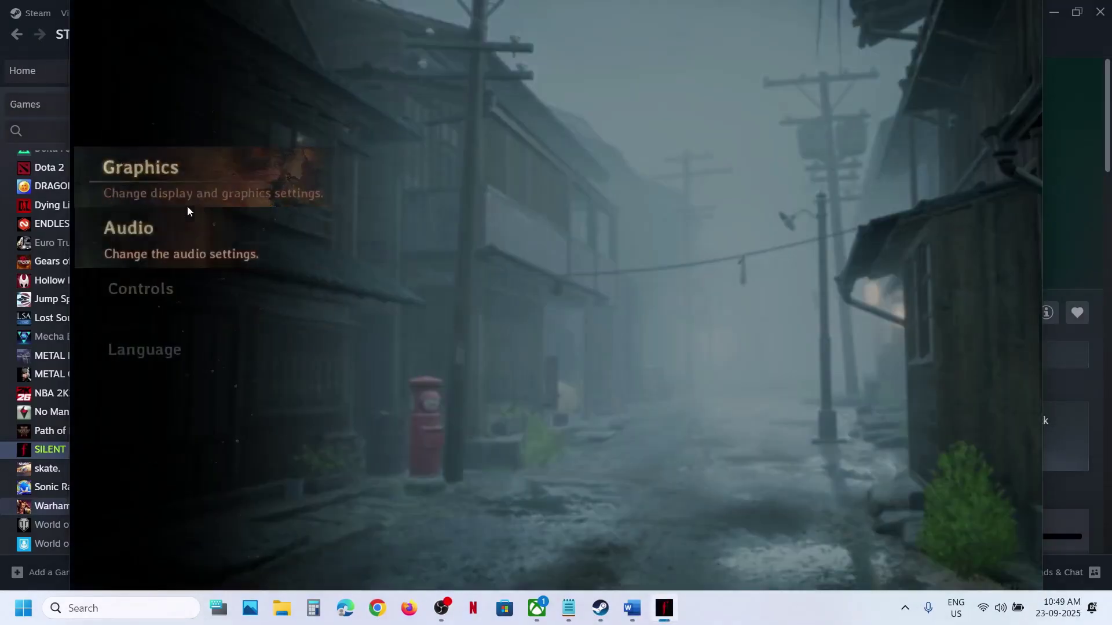
left_click(163, 175)
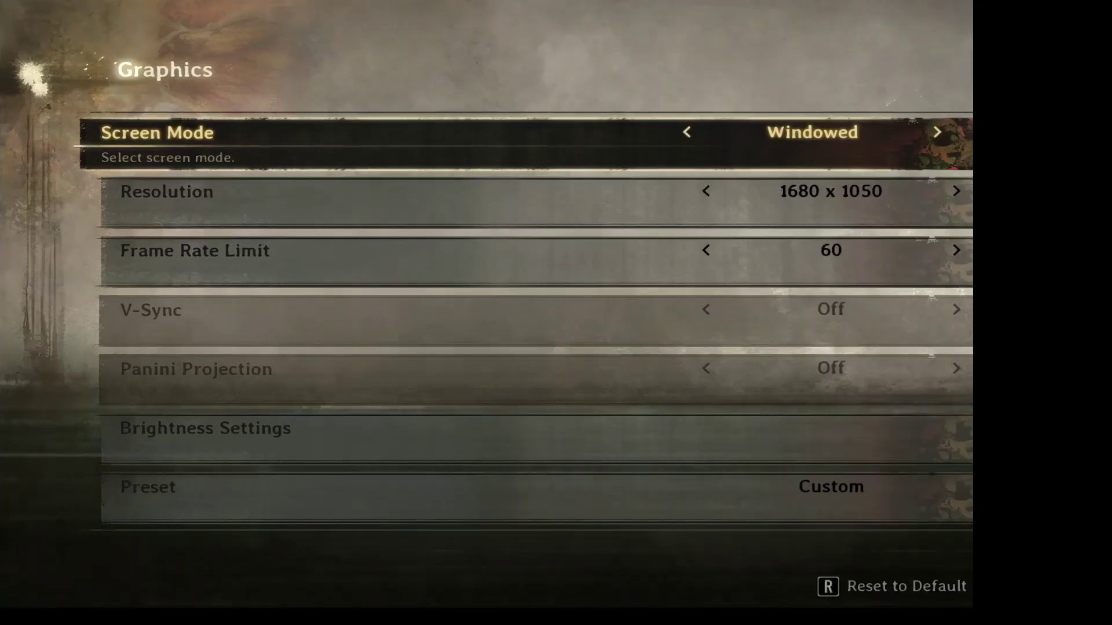
left_click(688, 132)
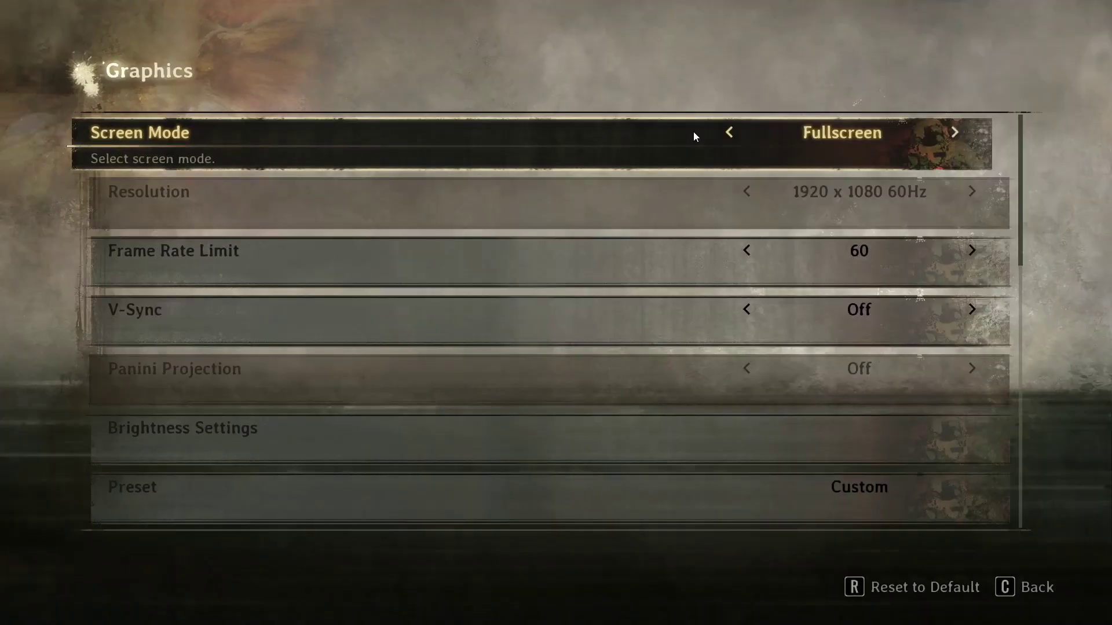
left_click(730, 132)
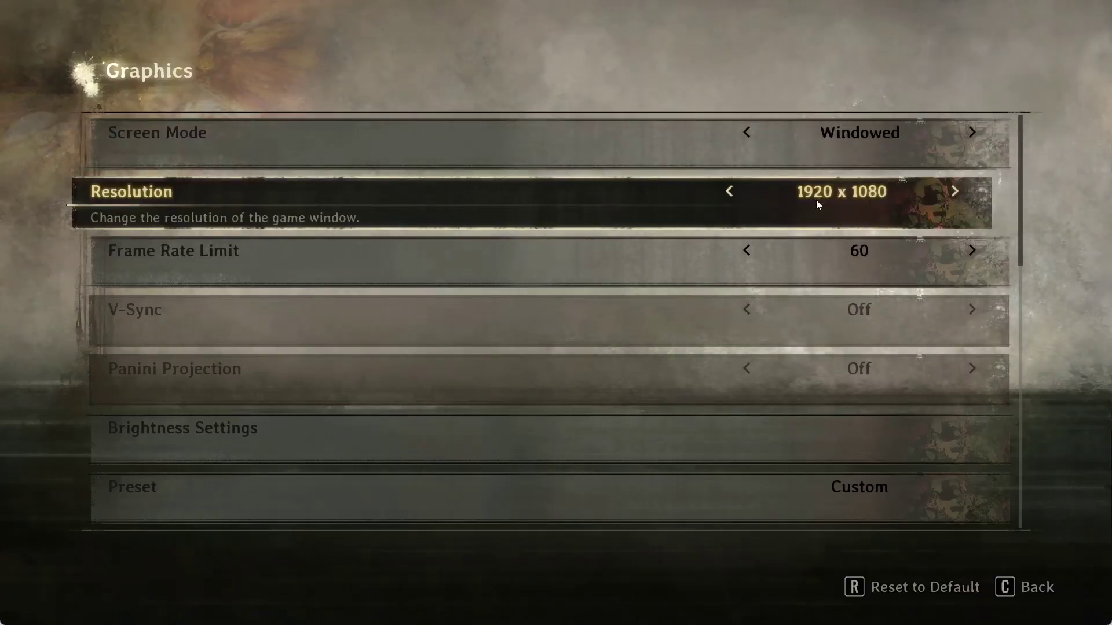
left_click(730, 193)
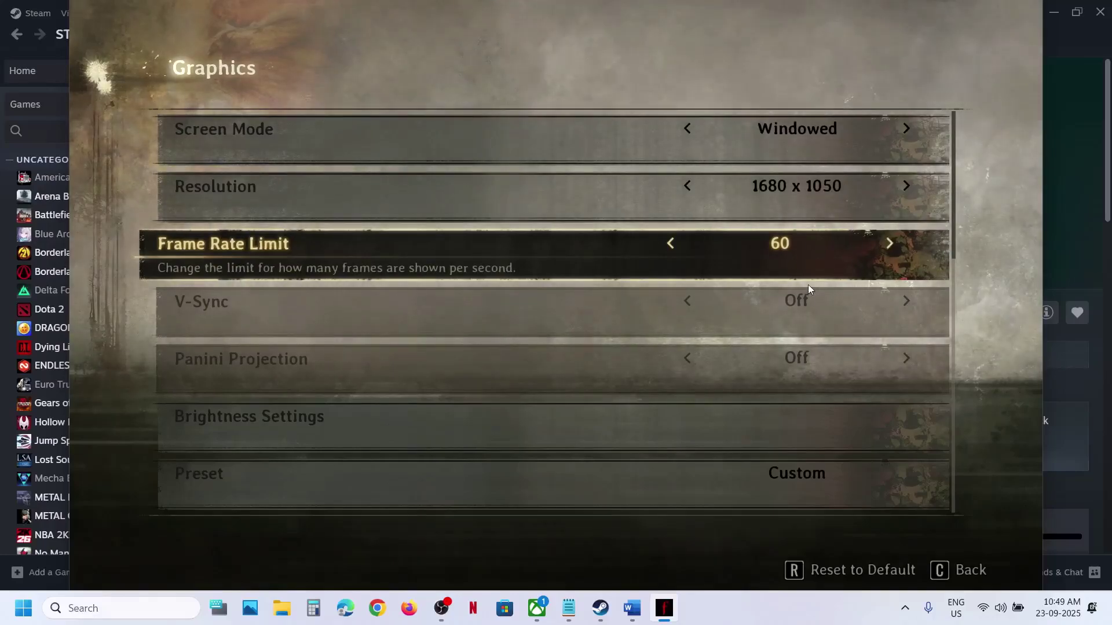
- Turn Indirect Lighting Off, leaving the graphics preset unchanged
scroll(806, 340, "down", 1)
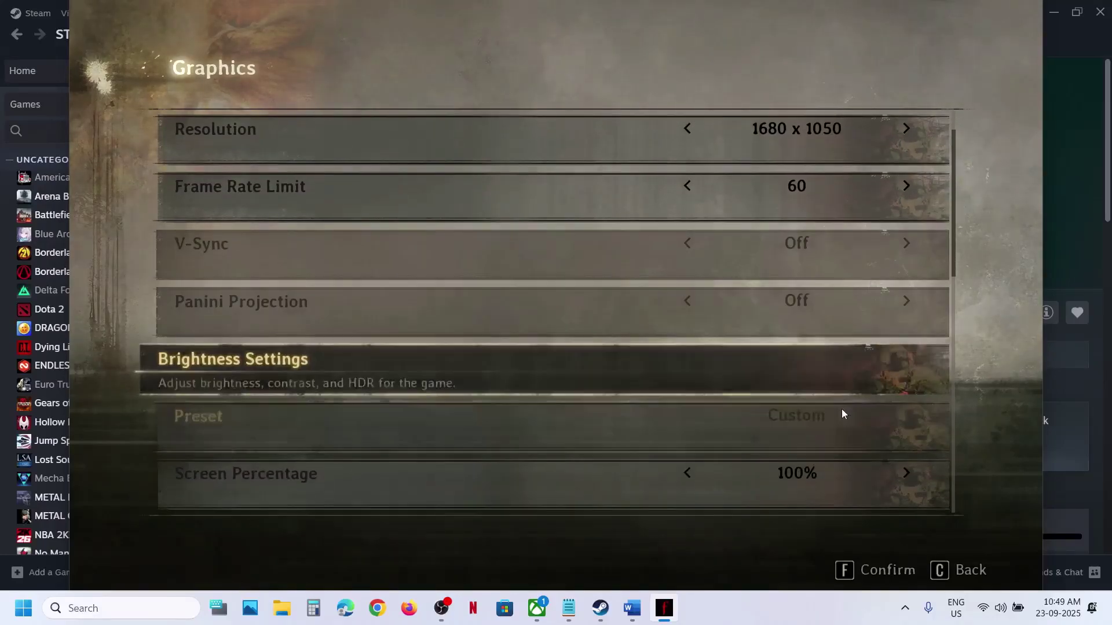
left_click(819, 426)
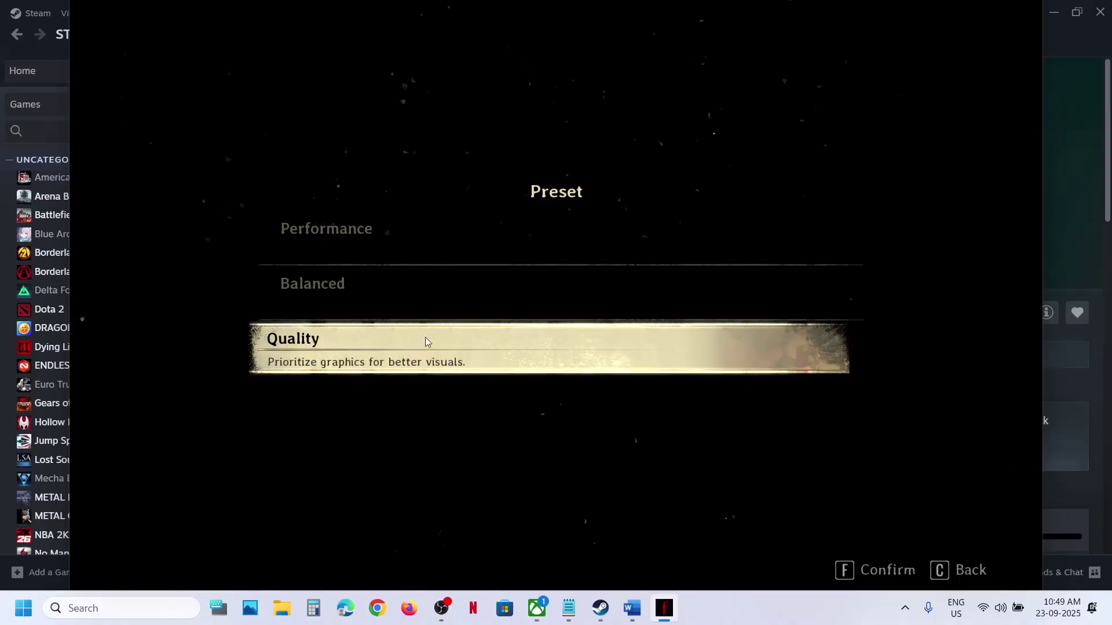
key("c")
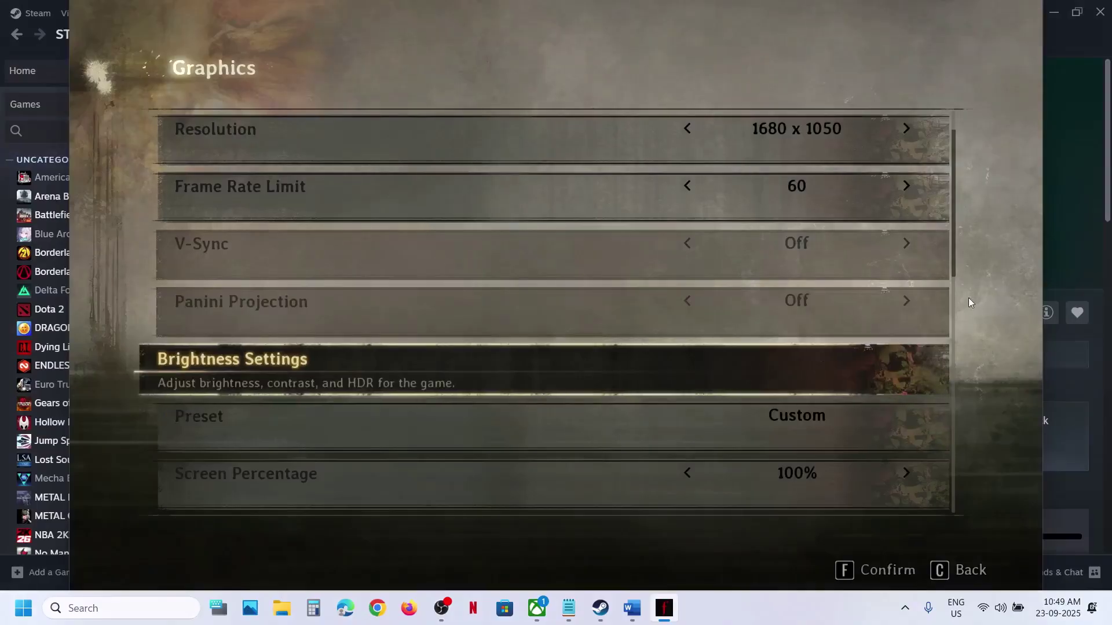
left_click_drag(952, 232, 933, 302)
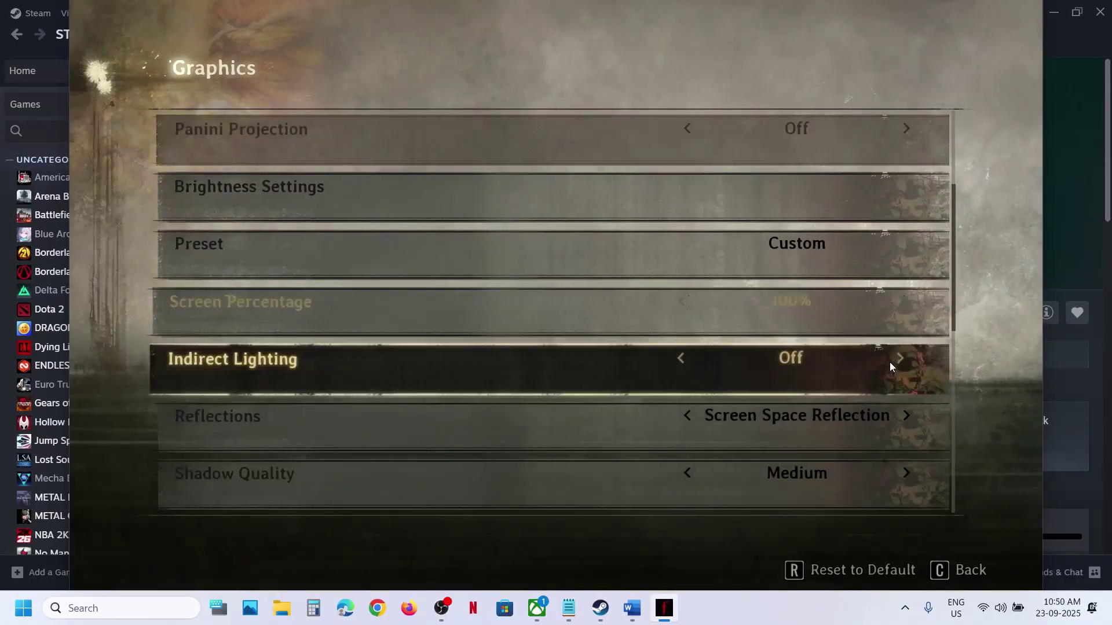
left_click(897, 361)
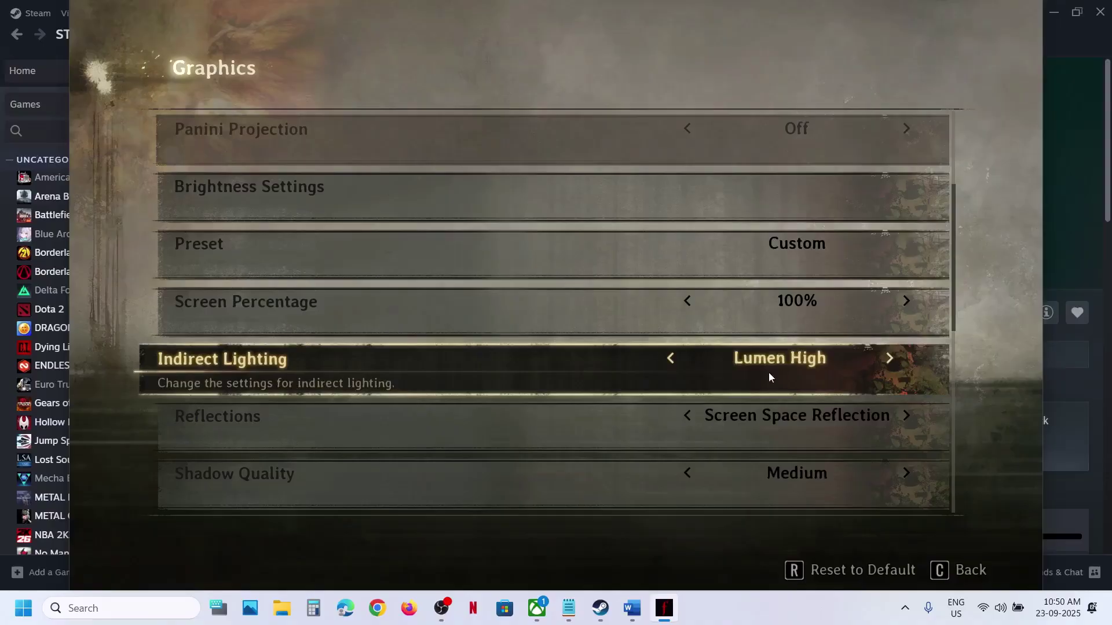
left_click(888, 359)
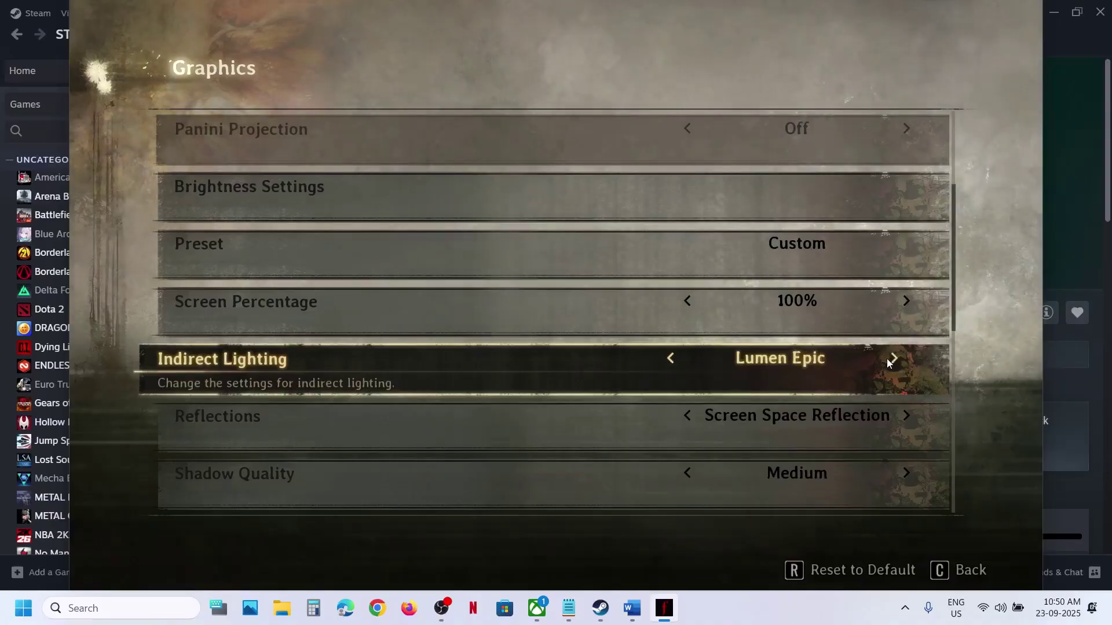
left_click(671, 359)
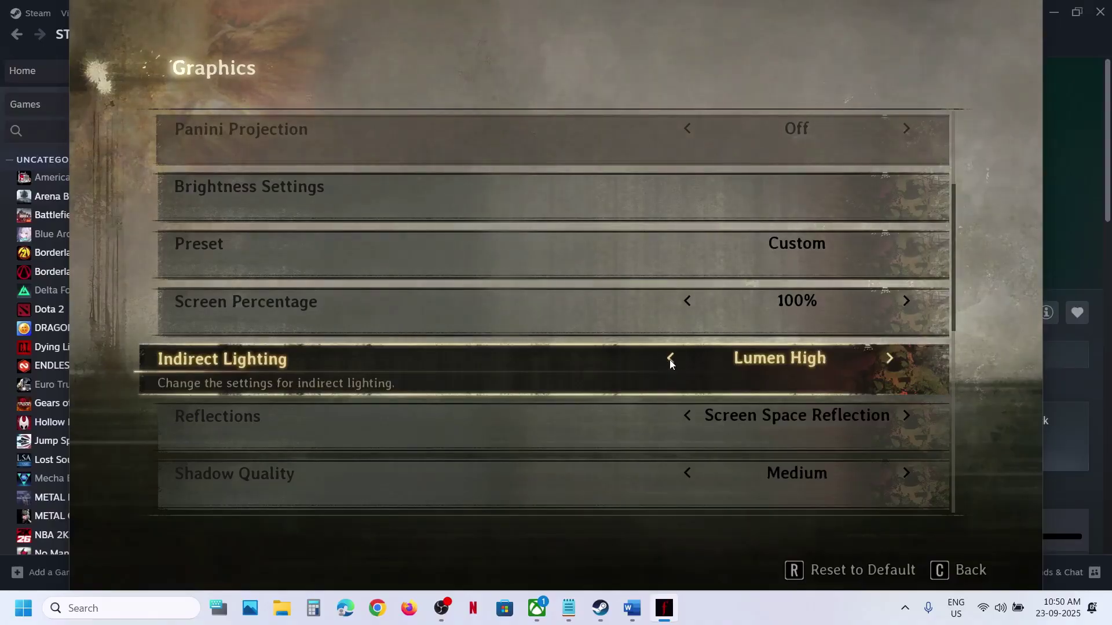
left_click(669, 359)
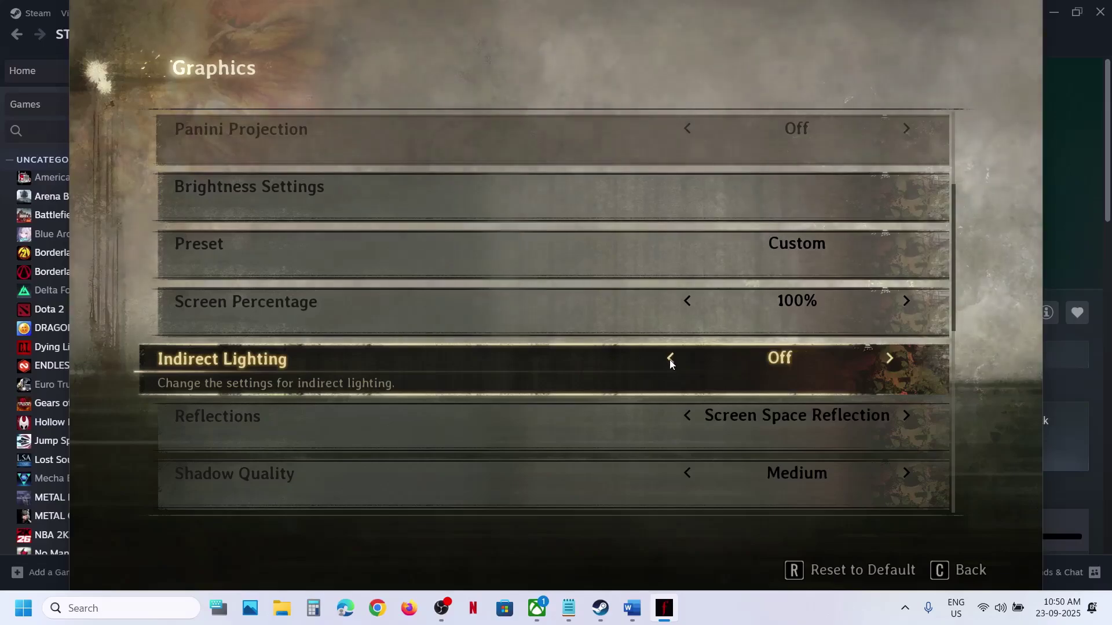
- Back out of the game's menus and quit SILENT HILL f to Steam
key("c")
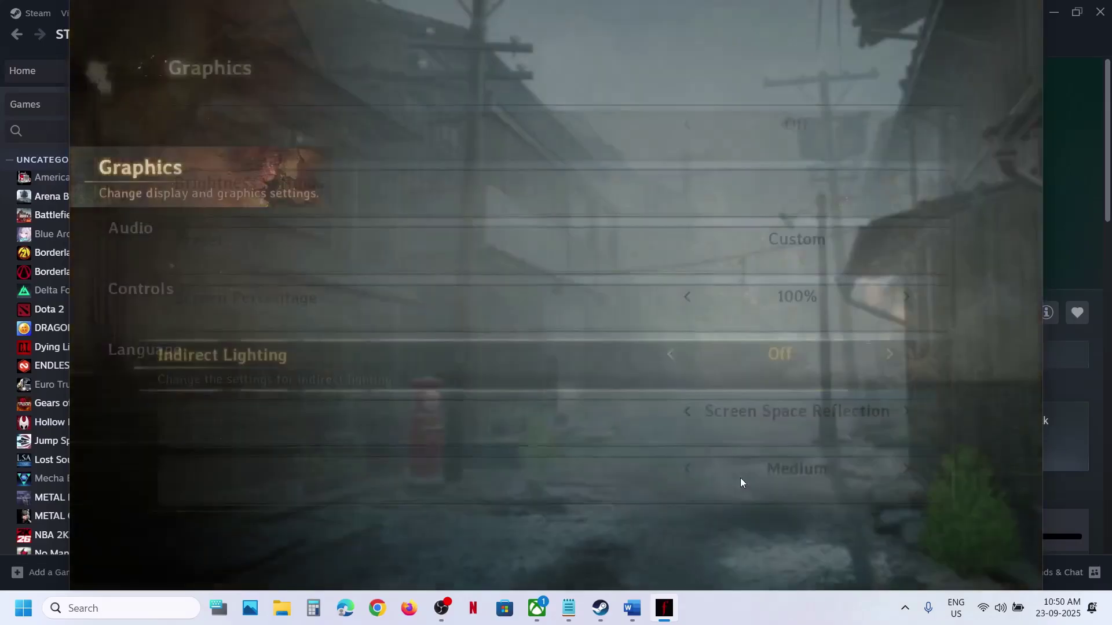
key("c")
key("alt+F4")
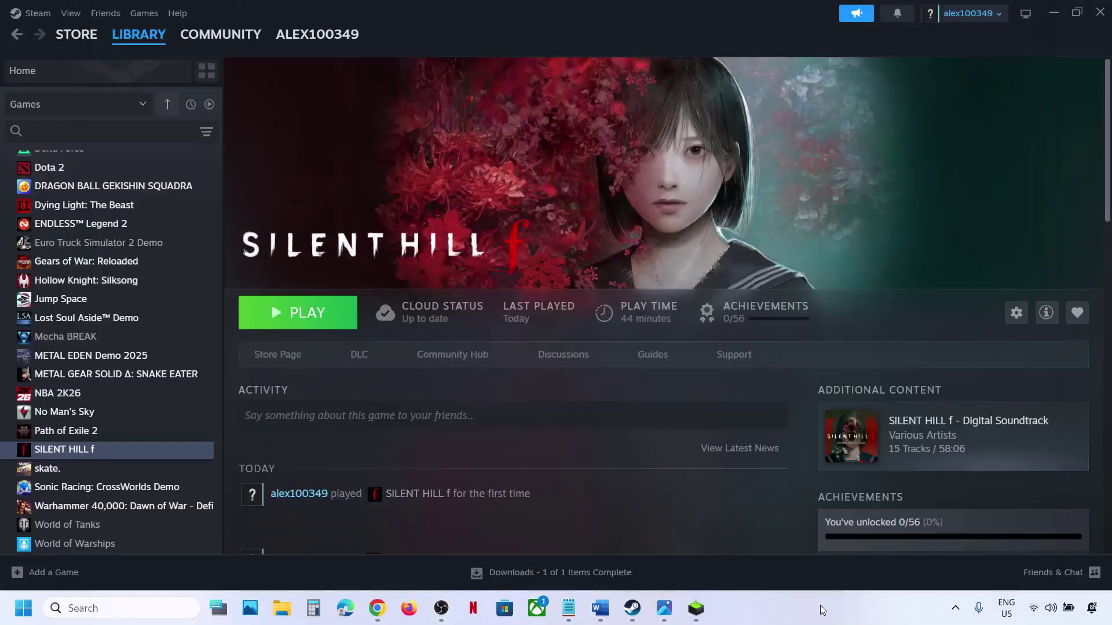
- Copy 'View Advanced system settings' from Word's Step 11 into Windows search
left_click(607, 606)
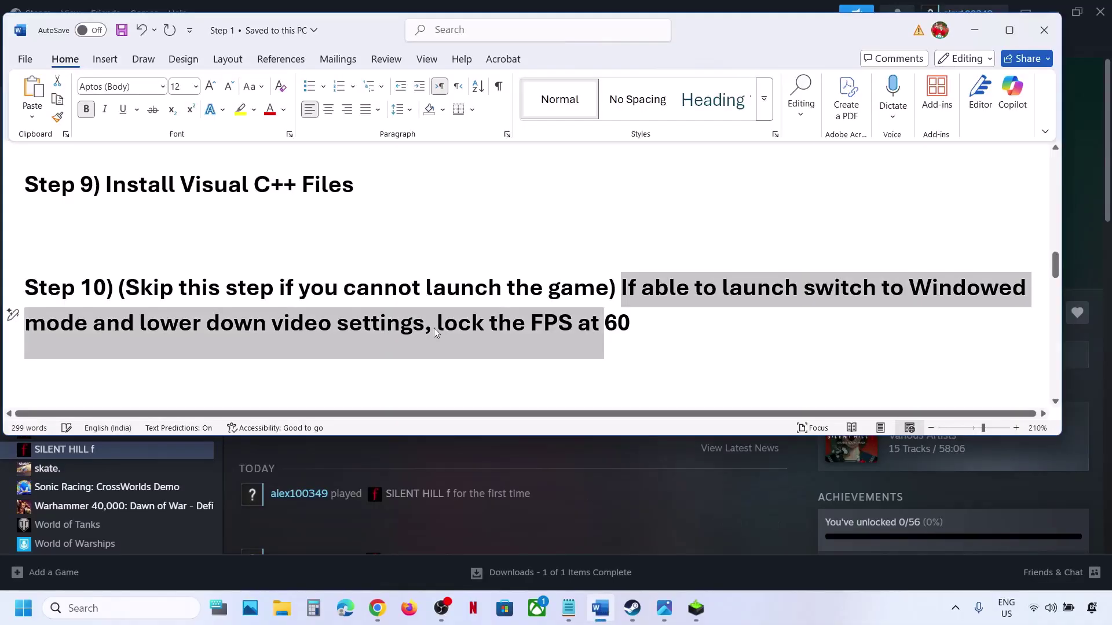
scroll(434, 328, "down", 3)
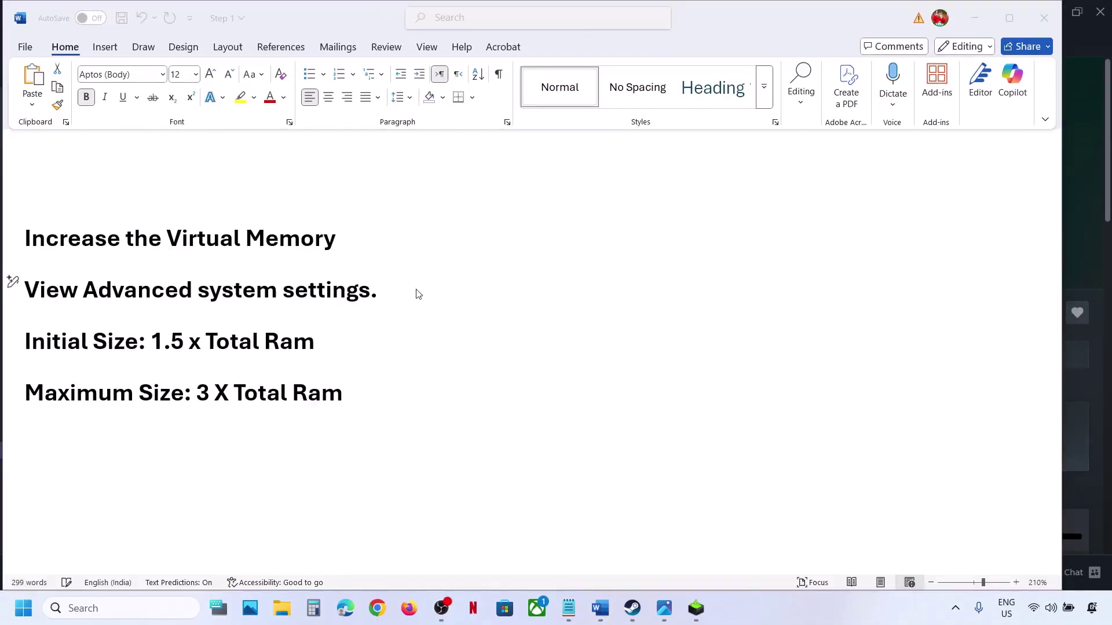
triple_click(335, 280)
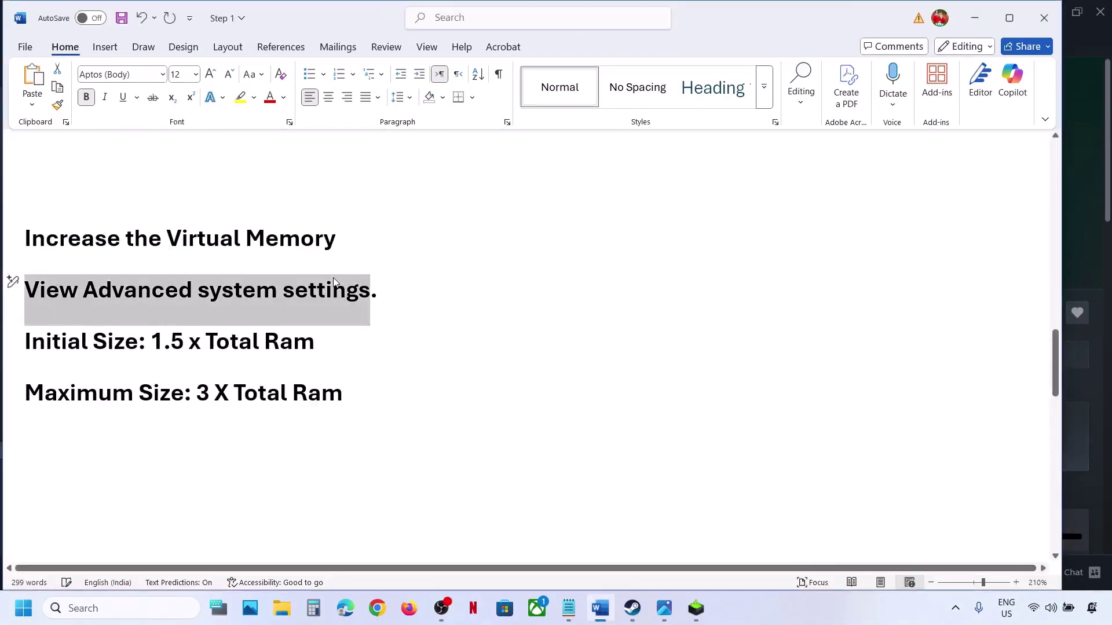
right_click(207, 303)
left_click(261, 360)
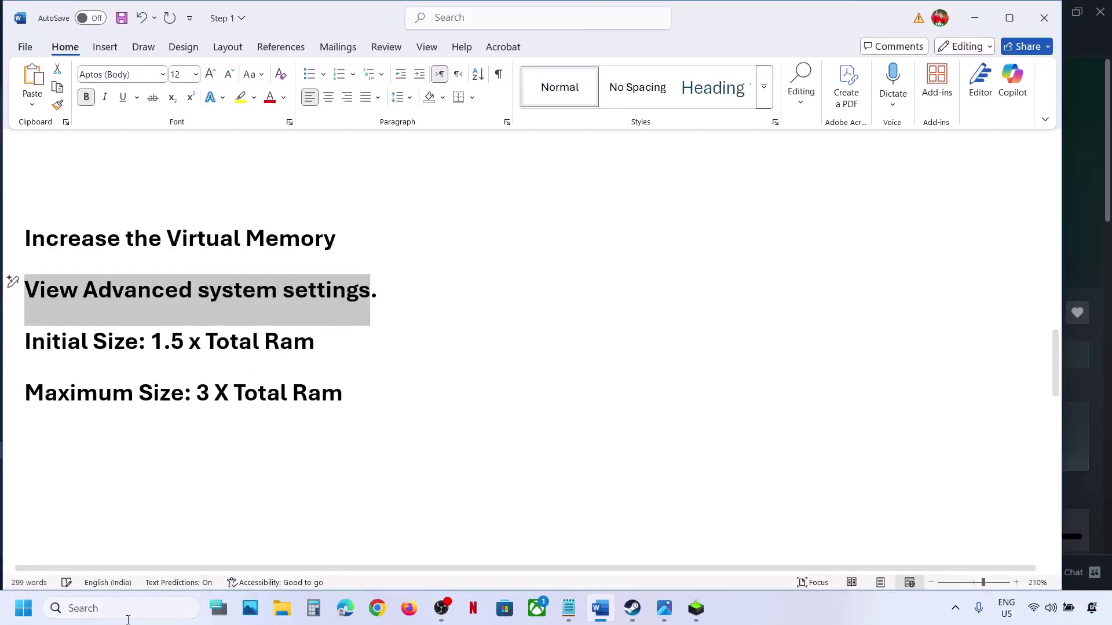
left_click(116, 608)
key("ctrl+v")
- In Virtual Memory, disable automatic paging-file management and choose Custom size for drive C:
left_click(185, 167)
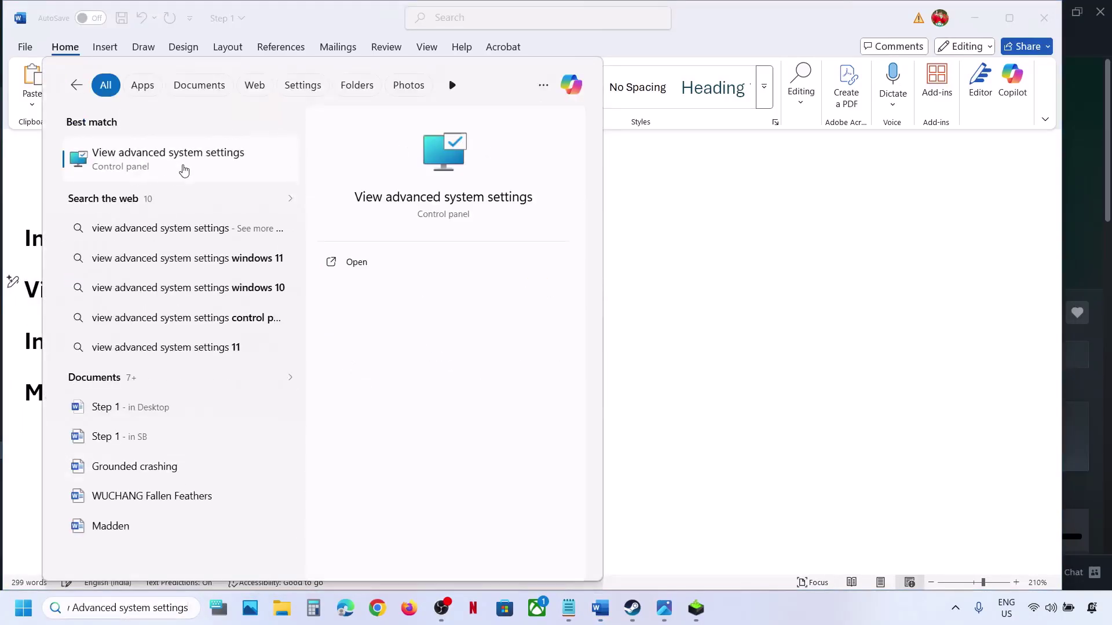
left_click_drag(607, 152, 907, 181)
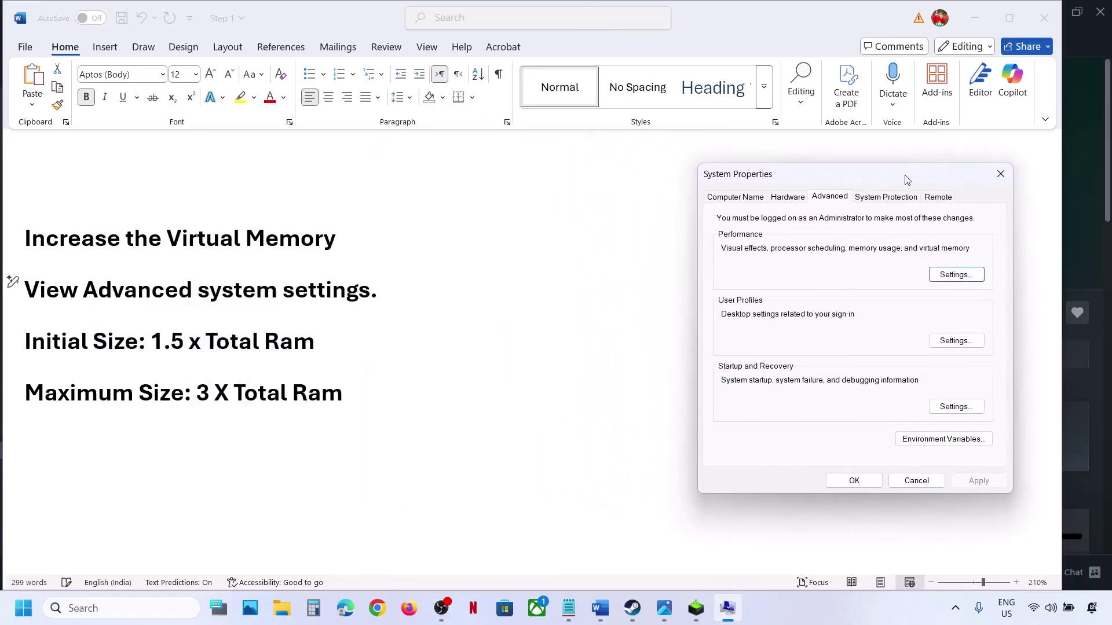
left_click(976, 276)
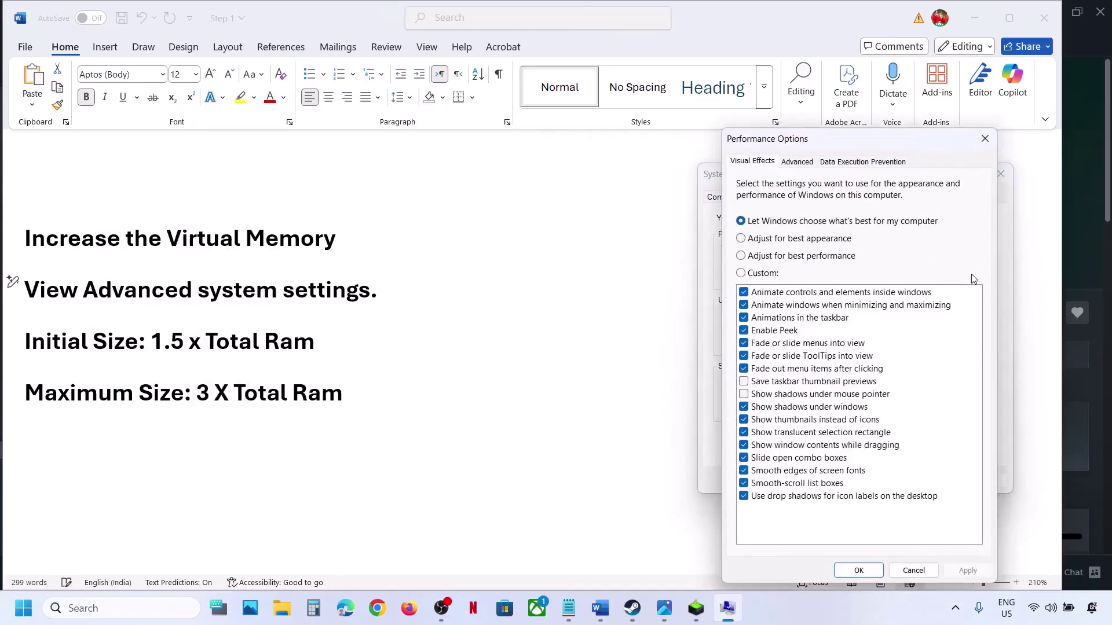
left_click(796, 164)
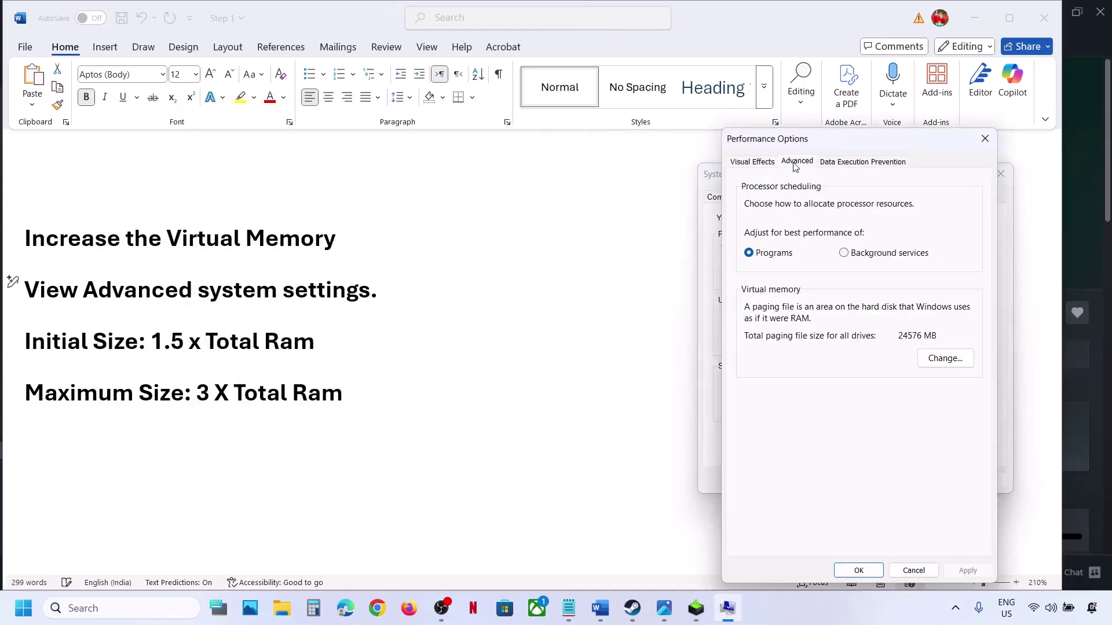
left_click(947, 356)
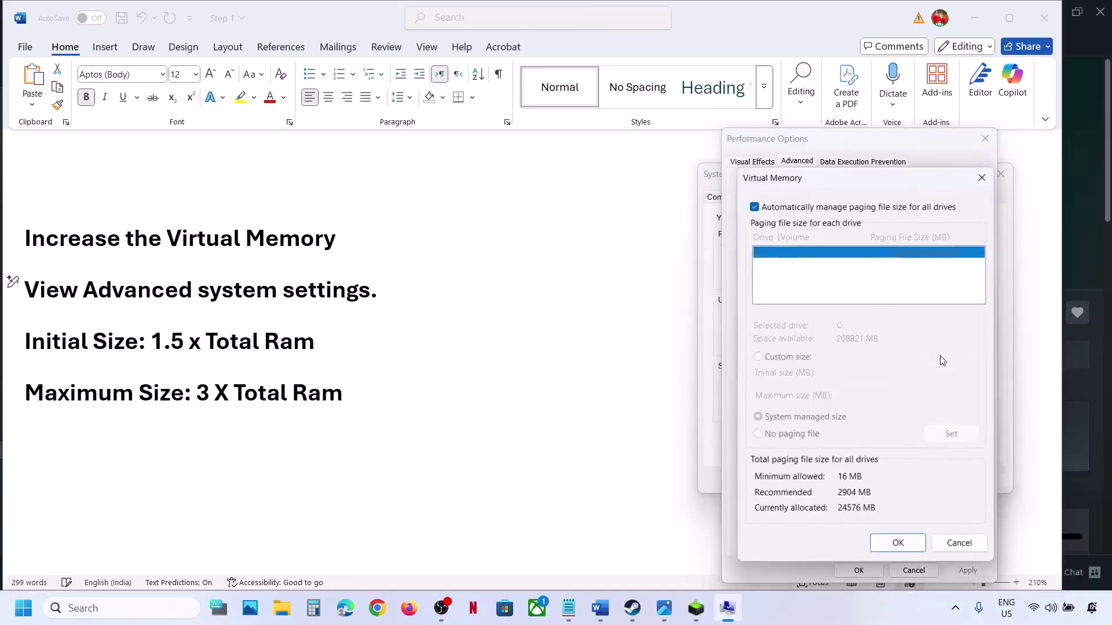
left_click(754, 205)
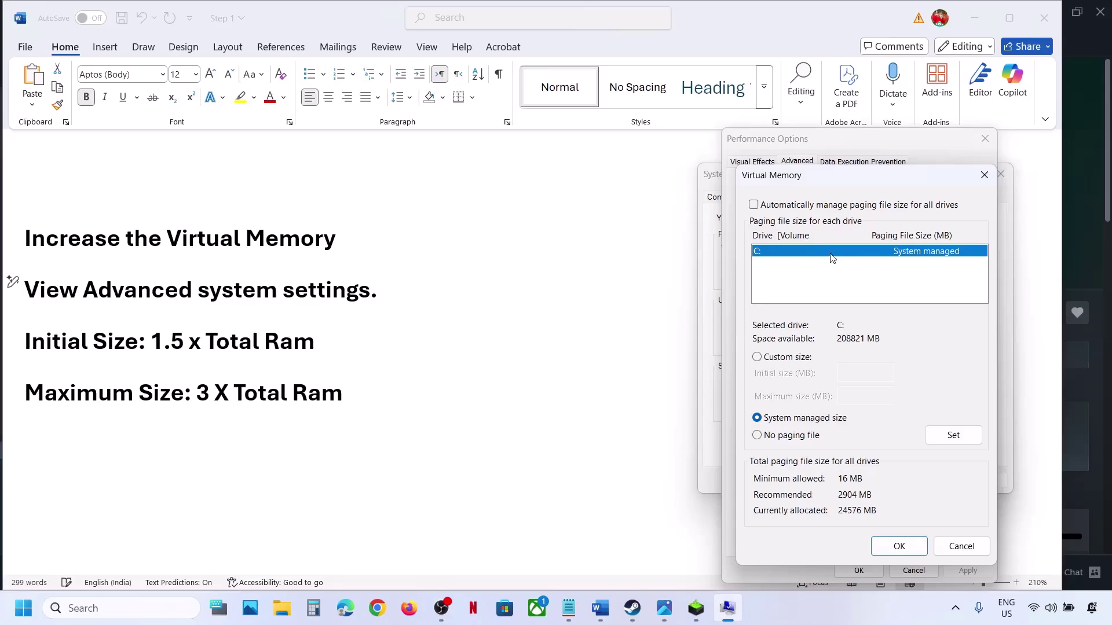
left_click(760, 357)
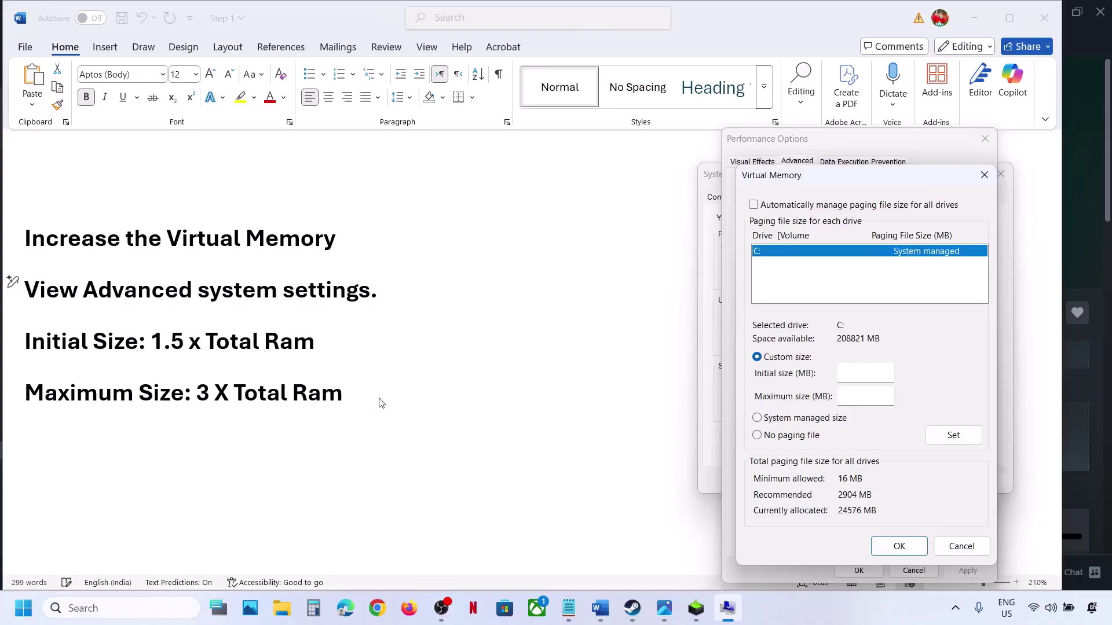
- Check Settings' System > About page for the 16.0 GB installed RAM, then close Settings
key("super+i")
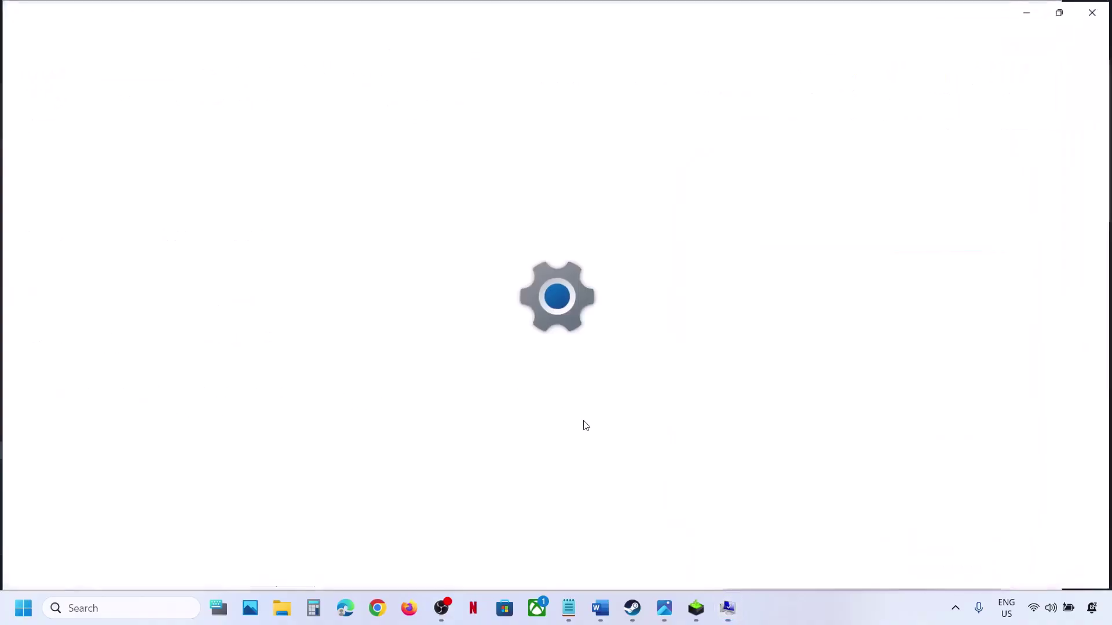
left_click(83, 154)
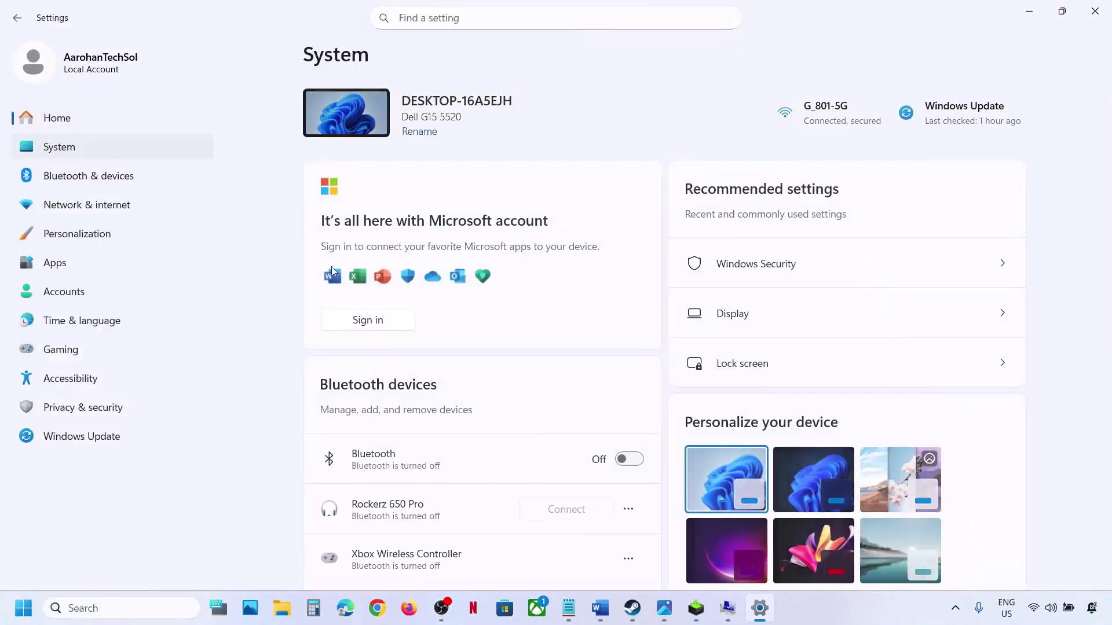
scroll(431, 533, "down", 8)
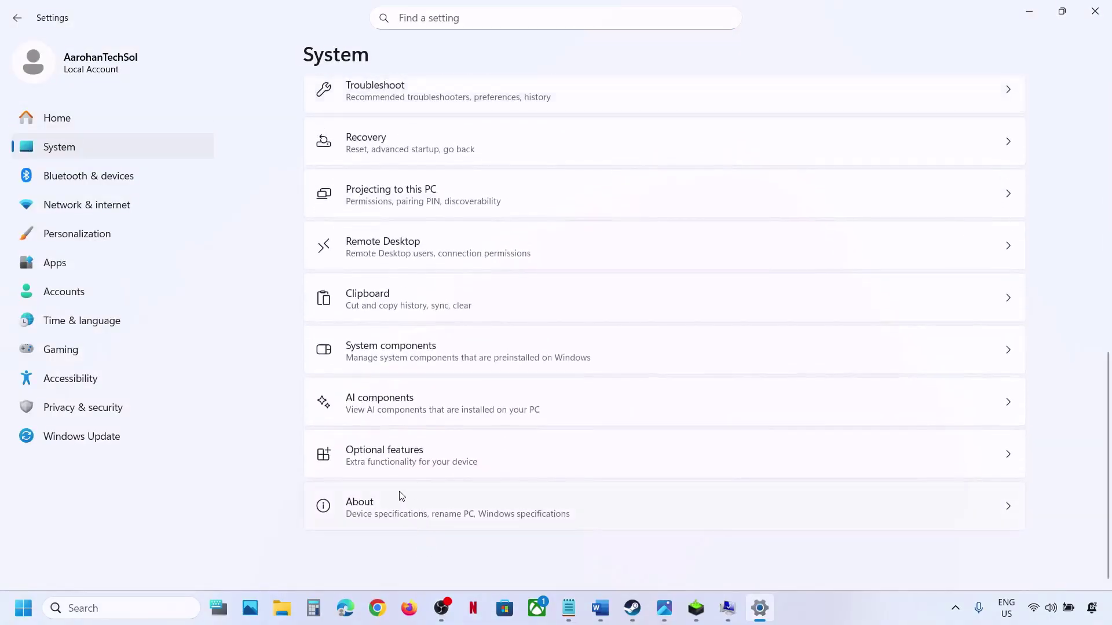
left_click(392, 508)
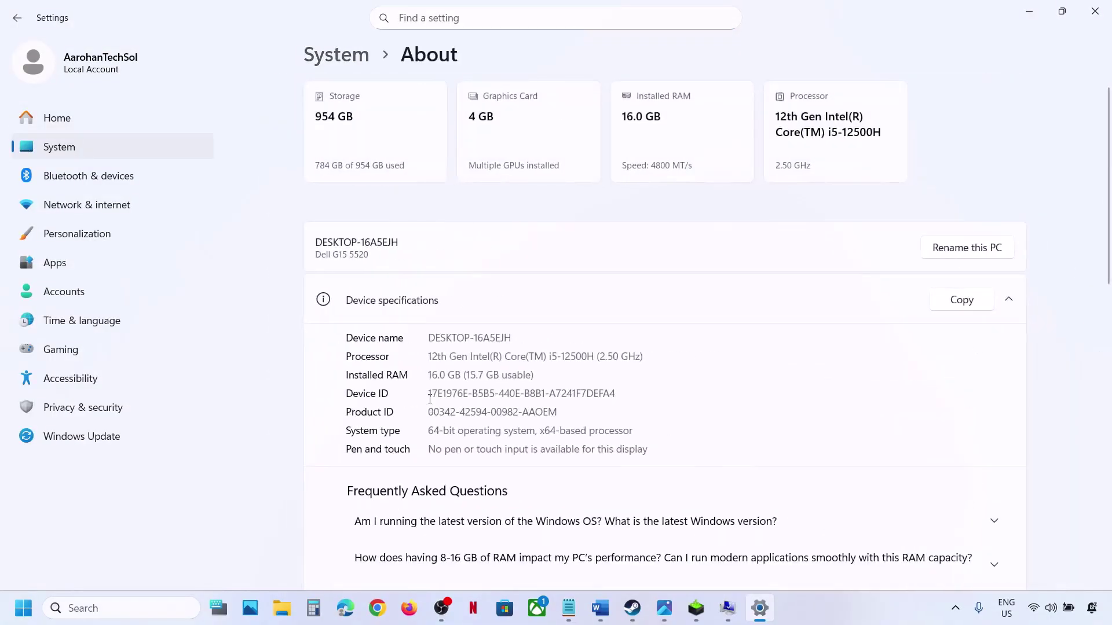
left_click_drag(430, 374, 461, 375)
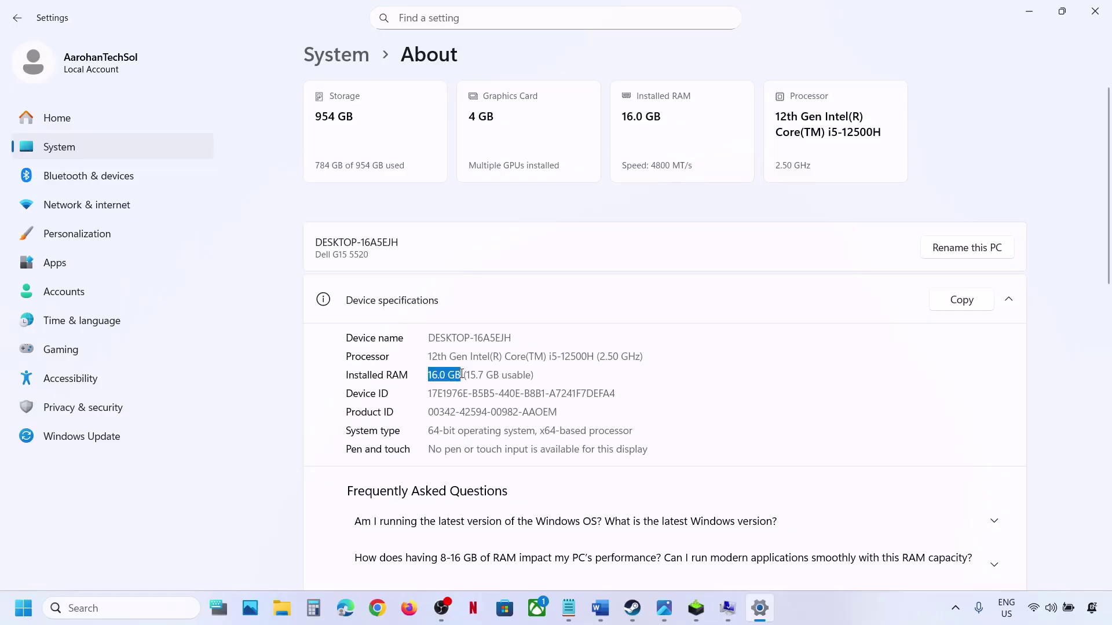
left_click(1096, 16)
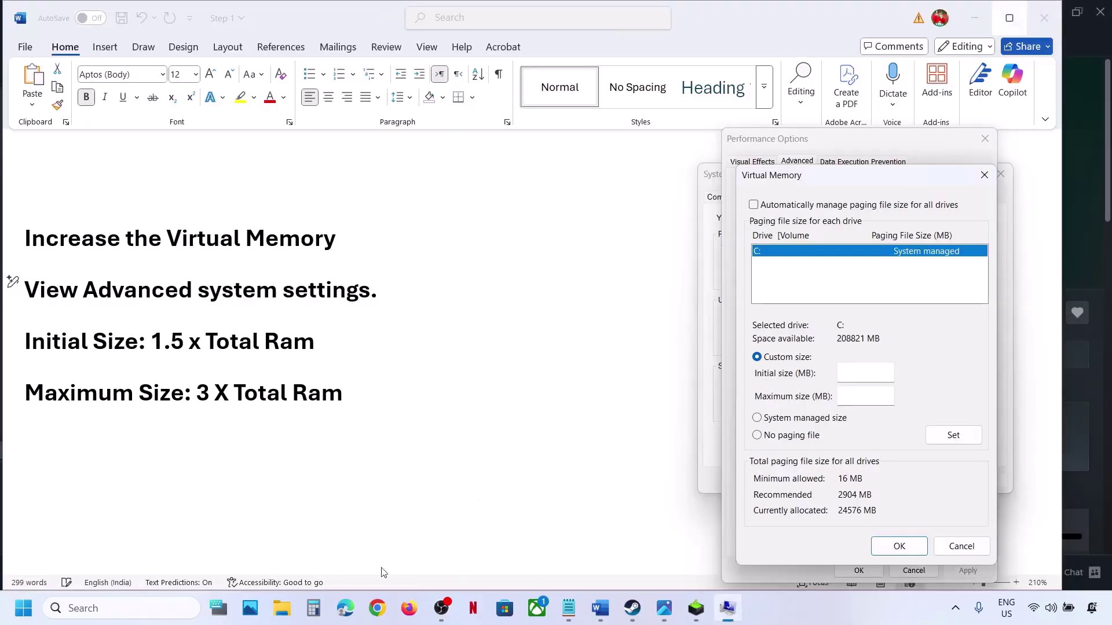
- Calculate 16 × 1024 × 1.5 = 24,576 in Calculator and start entering 24576 as the initial size
left_click(318, 614)
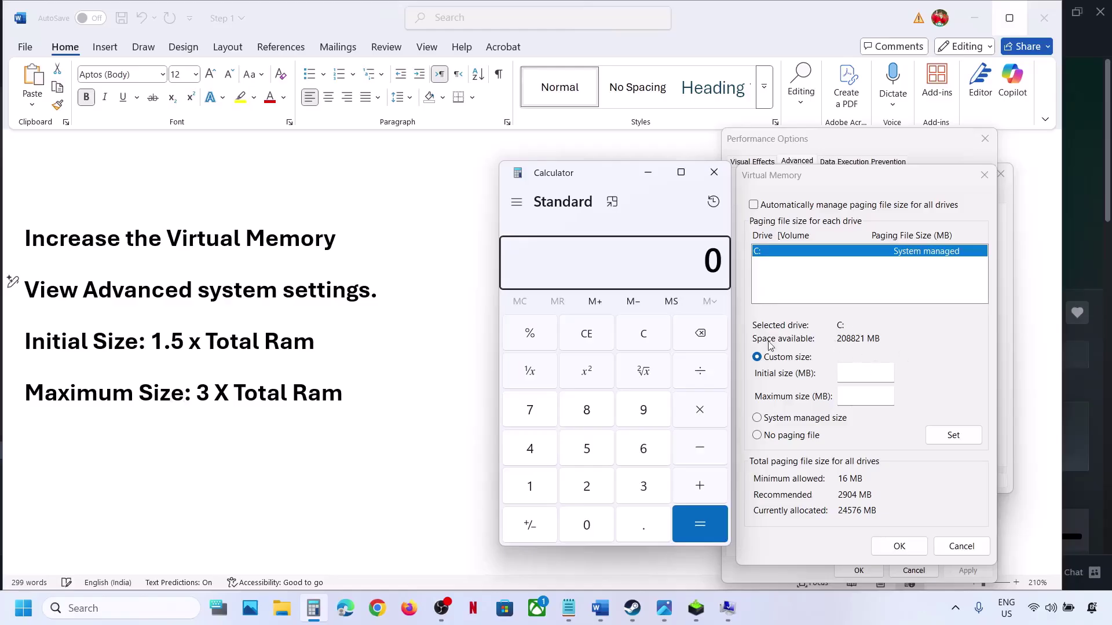
left_click(647, 338)
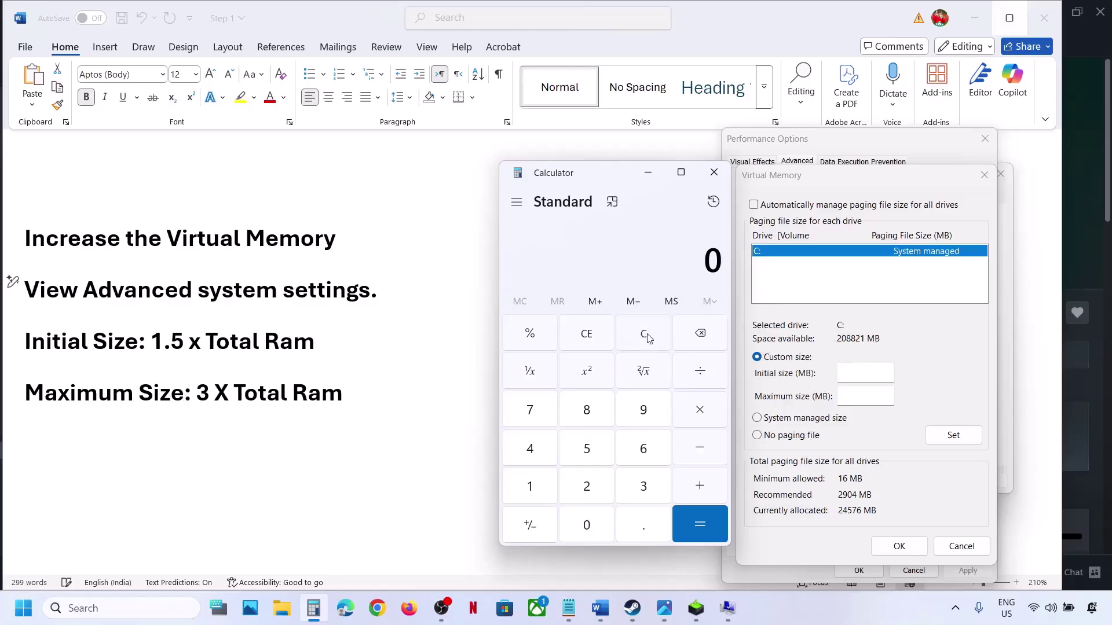
type("16 × 1024")
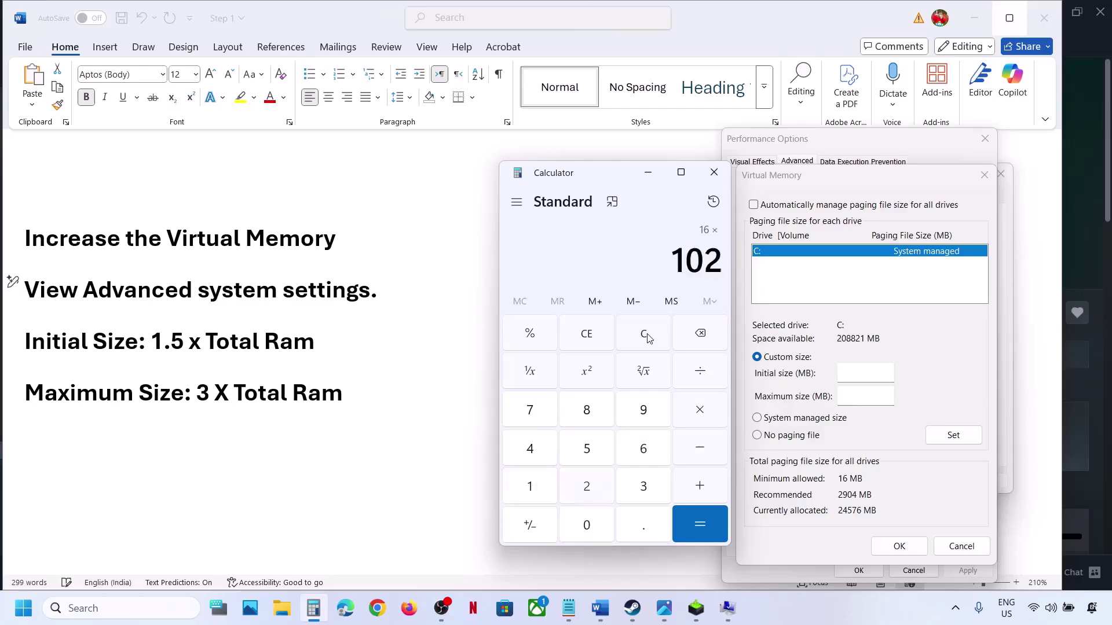
key("Return")
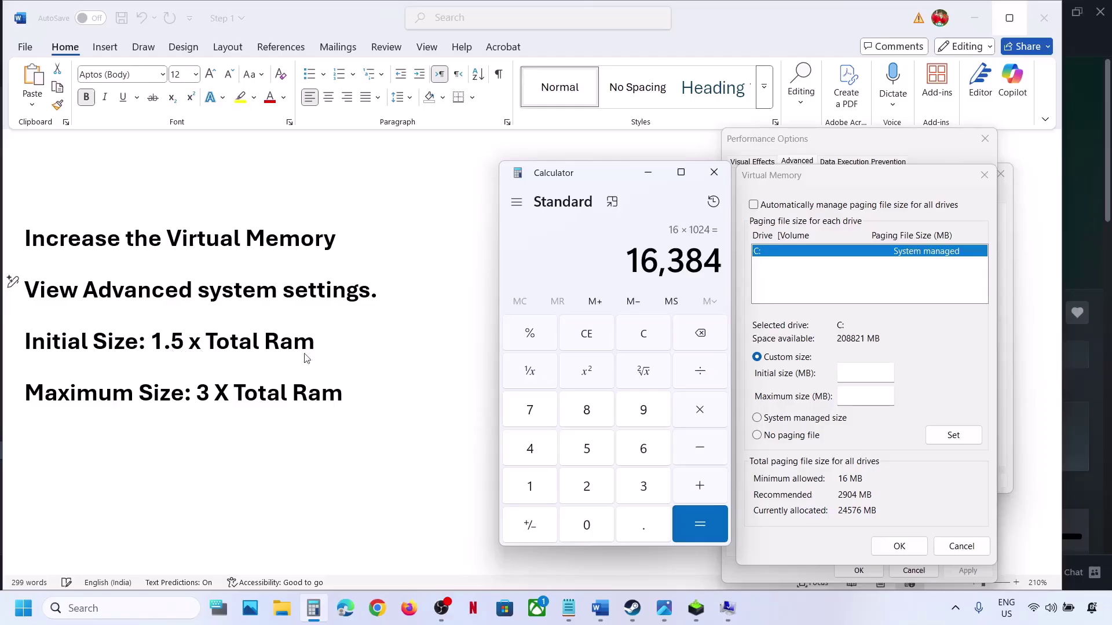
type("*1.5")
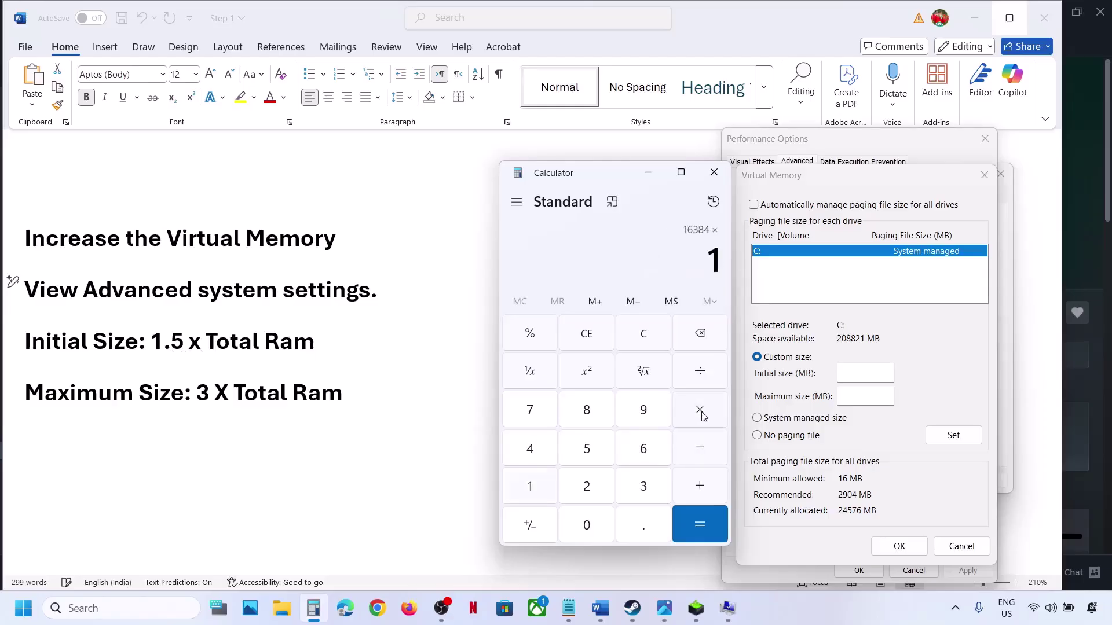
key("Return")
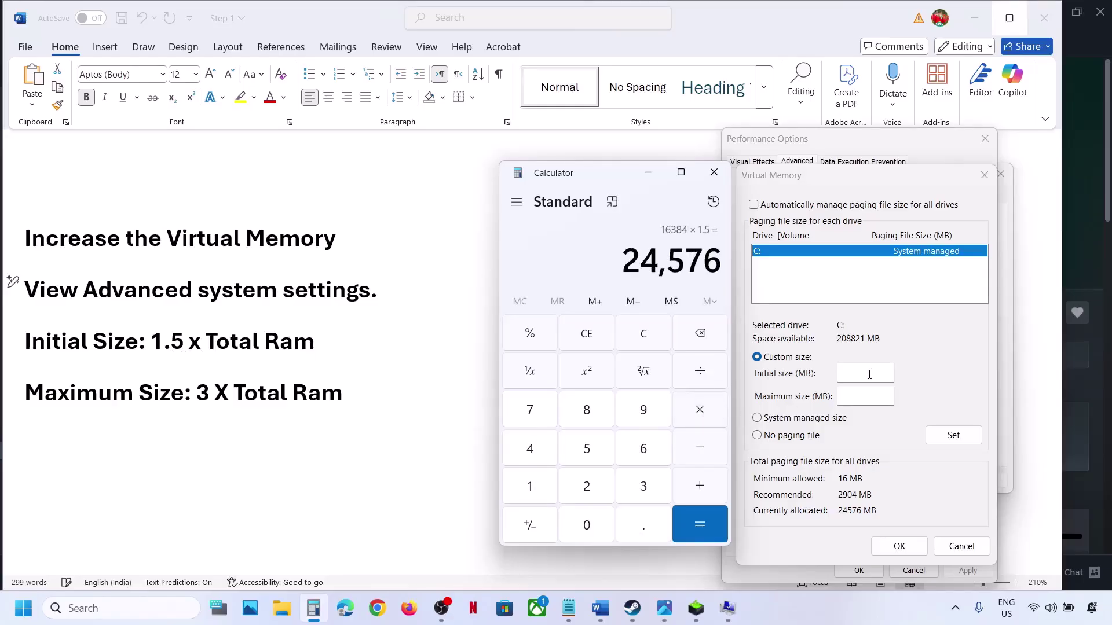
left_click(869, 374)
type("24576")
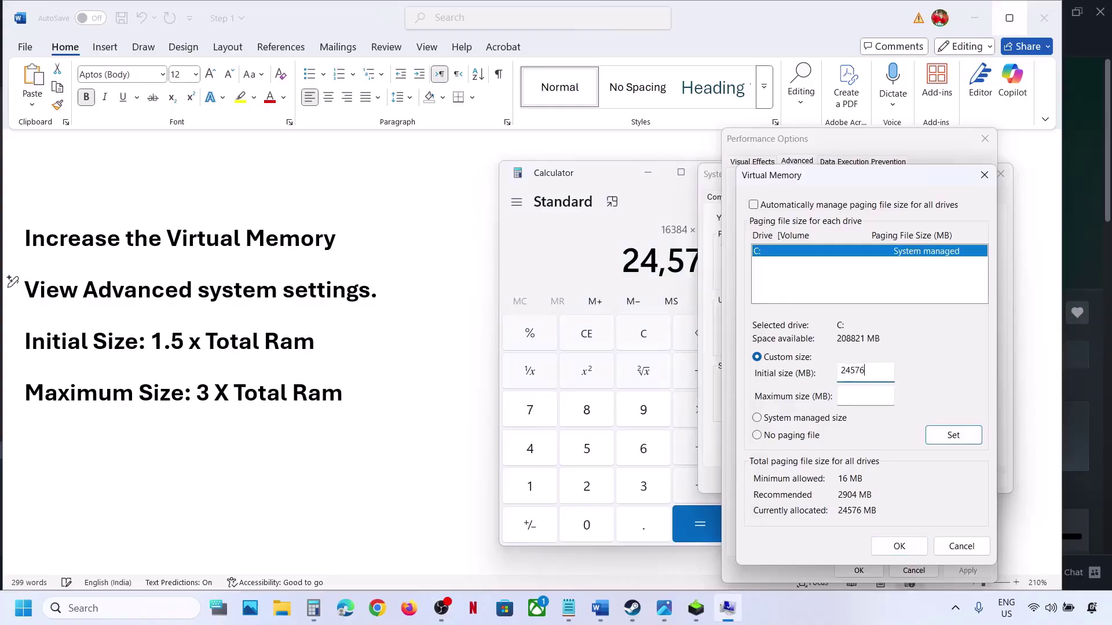
- Compute 16,384 × 3 = 49,152 in Calculator and enter 49152 as the maximum paging size
left_click(645, 336)
type("16")
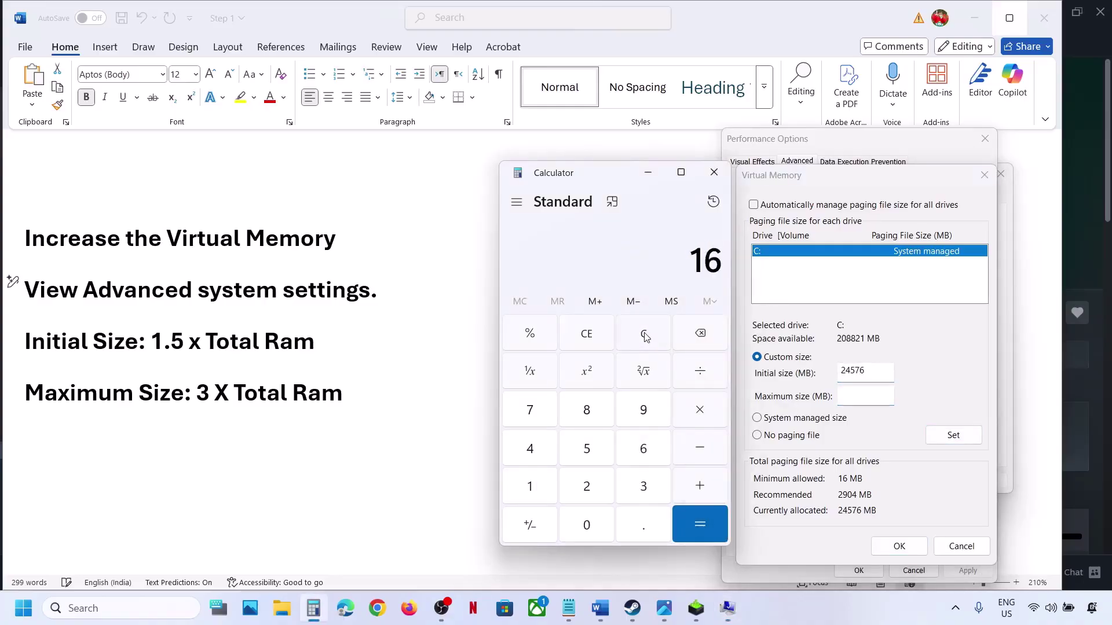
type(" × 1024")
key("Return")
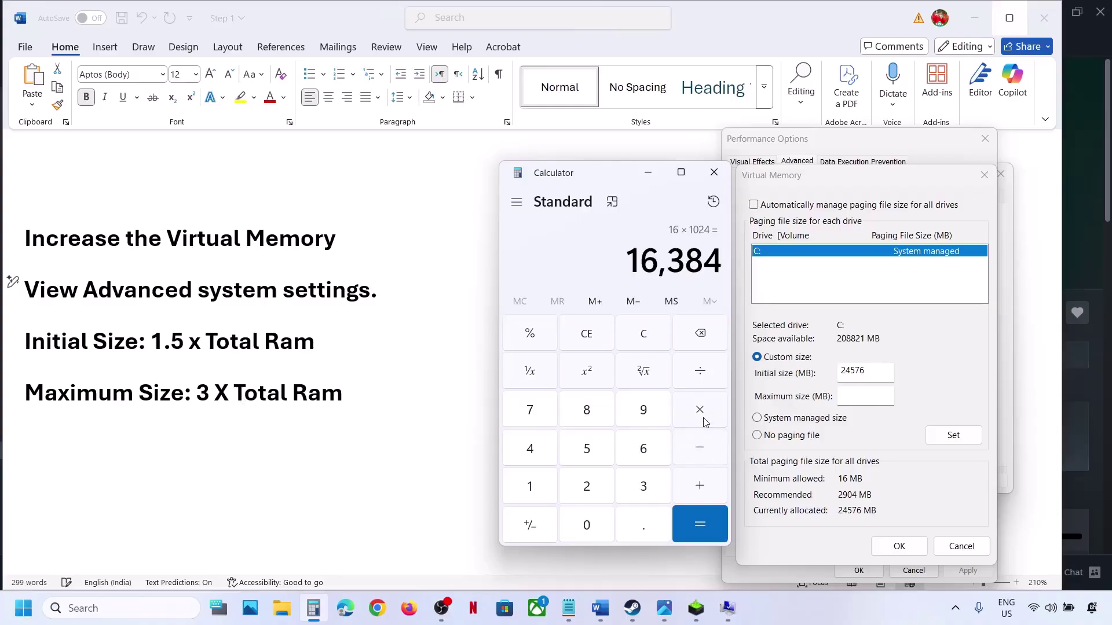
type("*3")
key("Return")
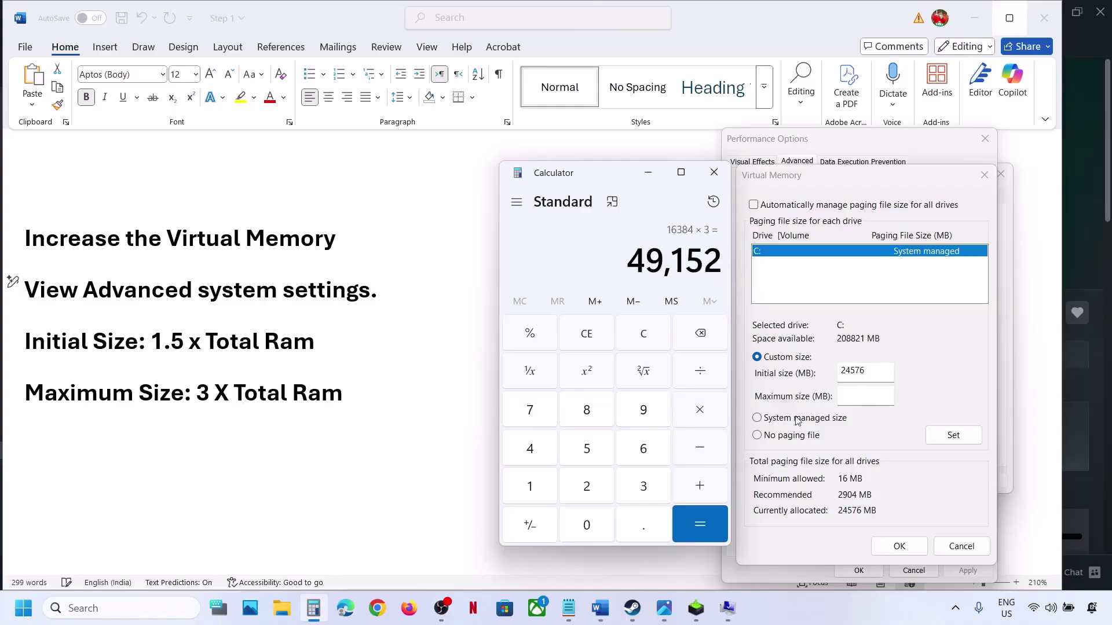
left_click(858, 392)
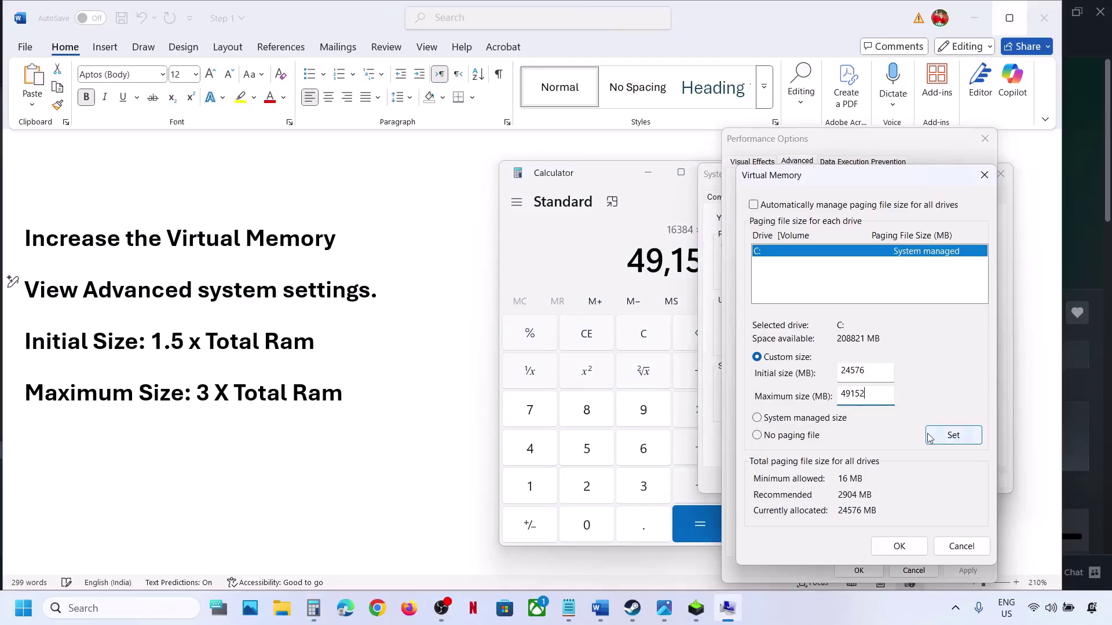
- Apply the 24576–49152 MB sizes to drive C: and confirm through every dialog
left_click(956, 442)
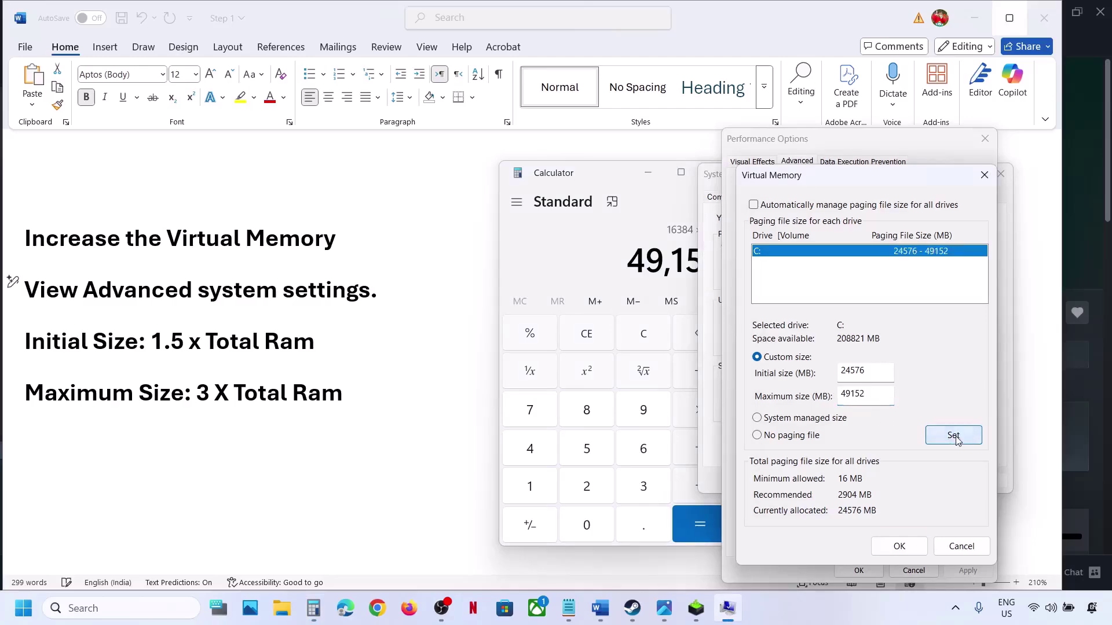
left_click(901, 544)
left_click(857, 571)
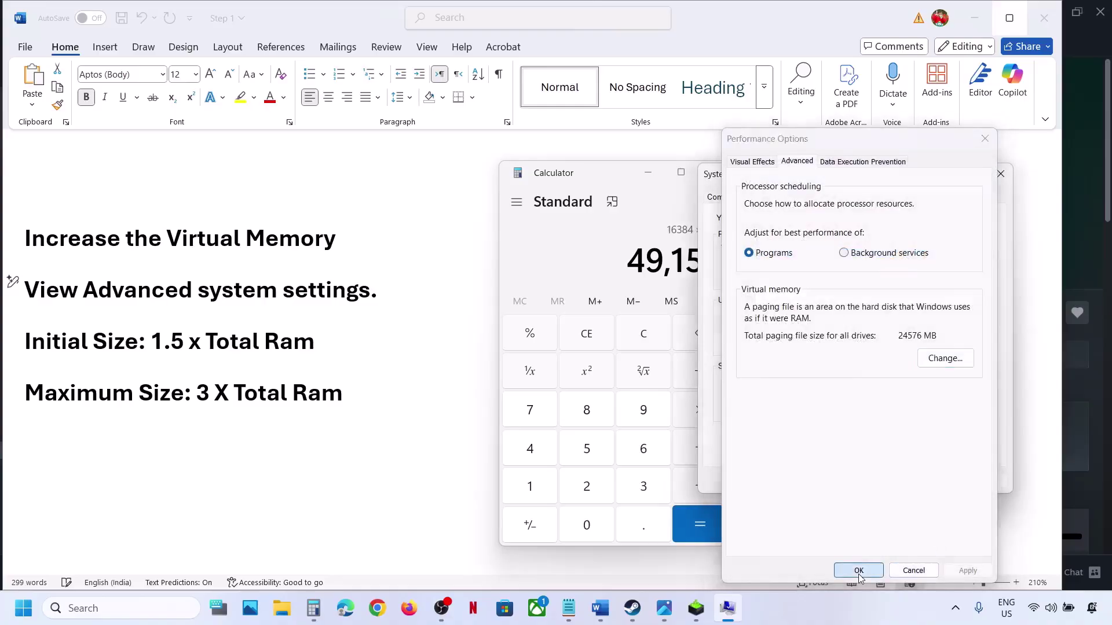
left_click(856, 481)
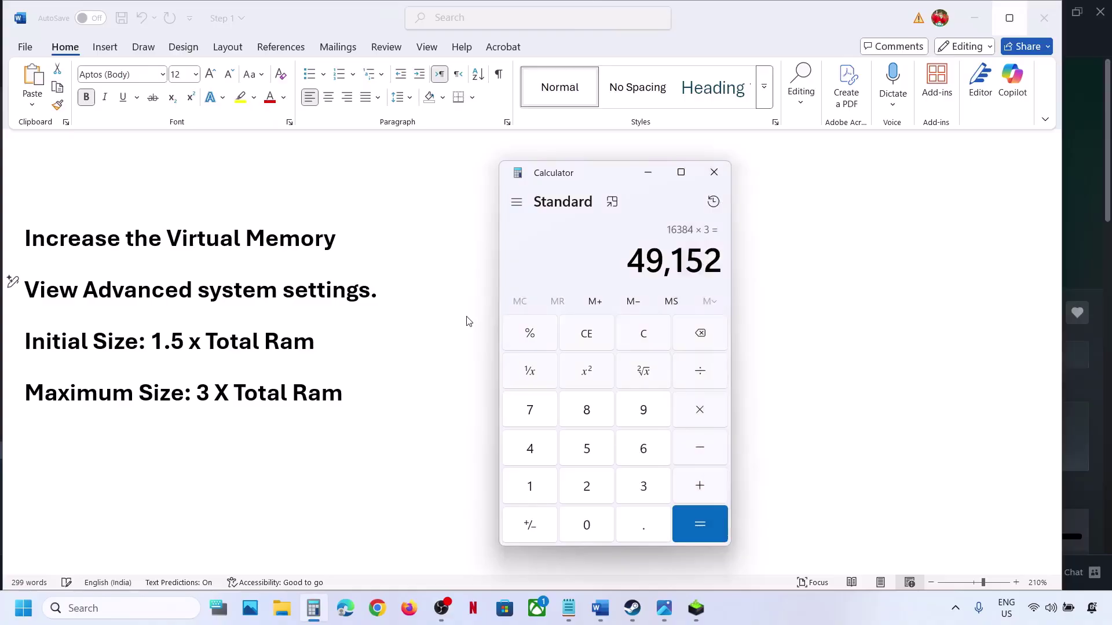
left_click(371, 290)
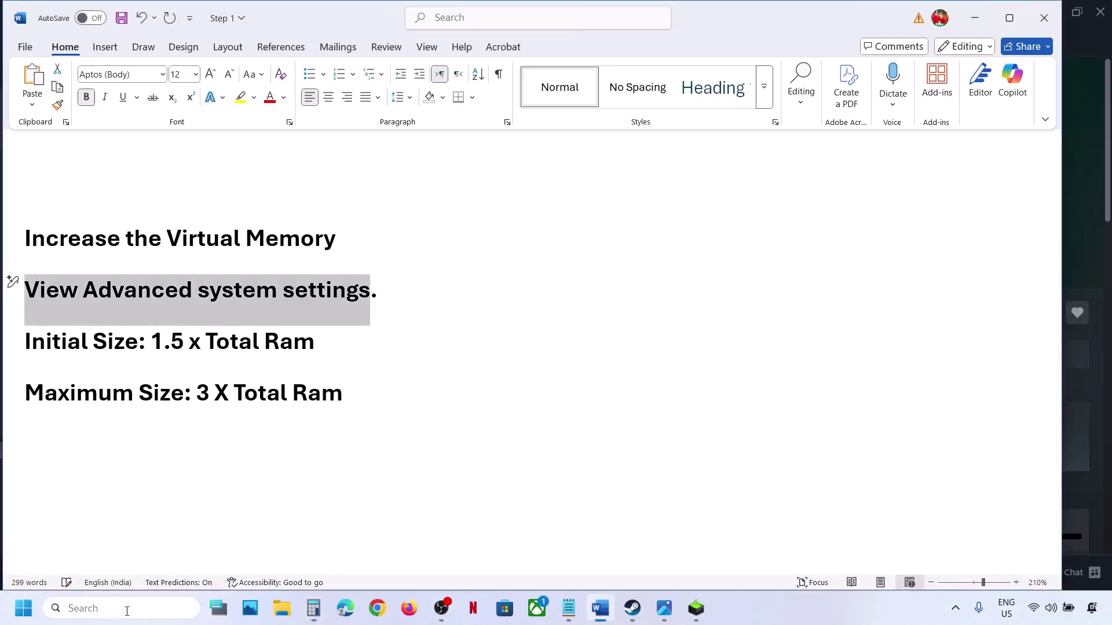
- Open the Virtual Memory dialog from the View advanced system settings search
left_click(124, 608)
type("View Advanced system settings")
left_click(163, 169)
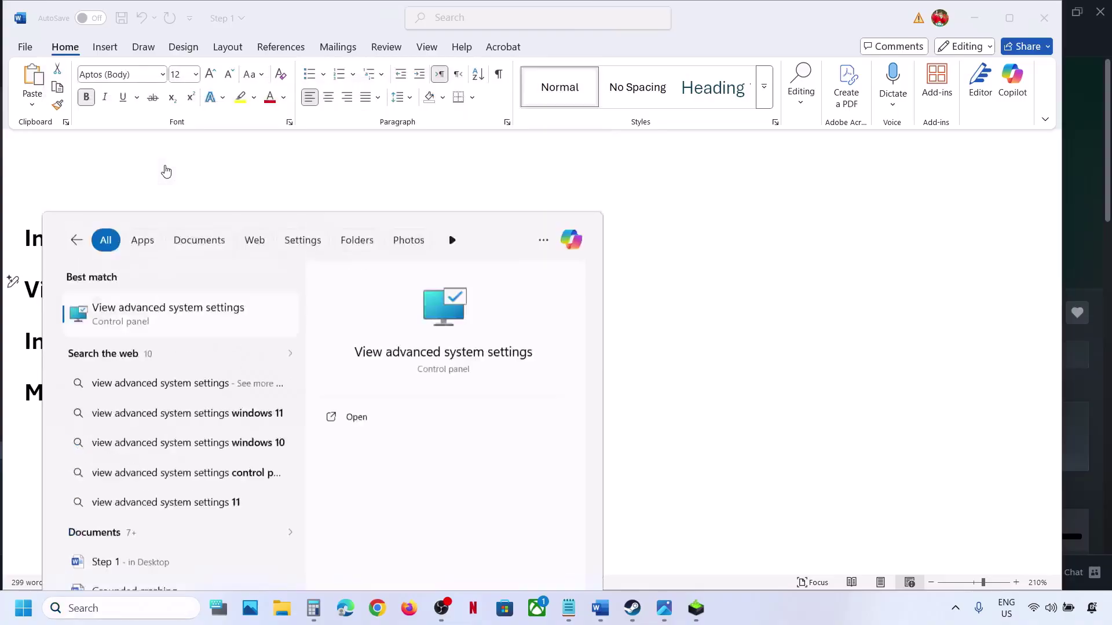
left_click(280, 130)
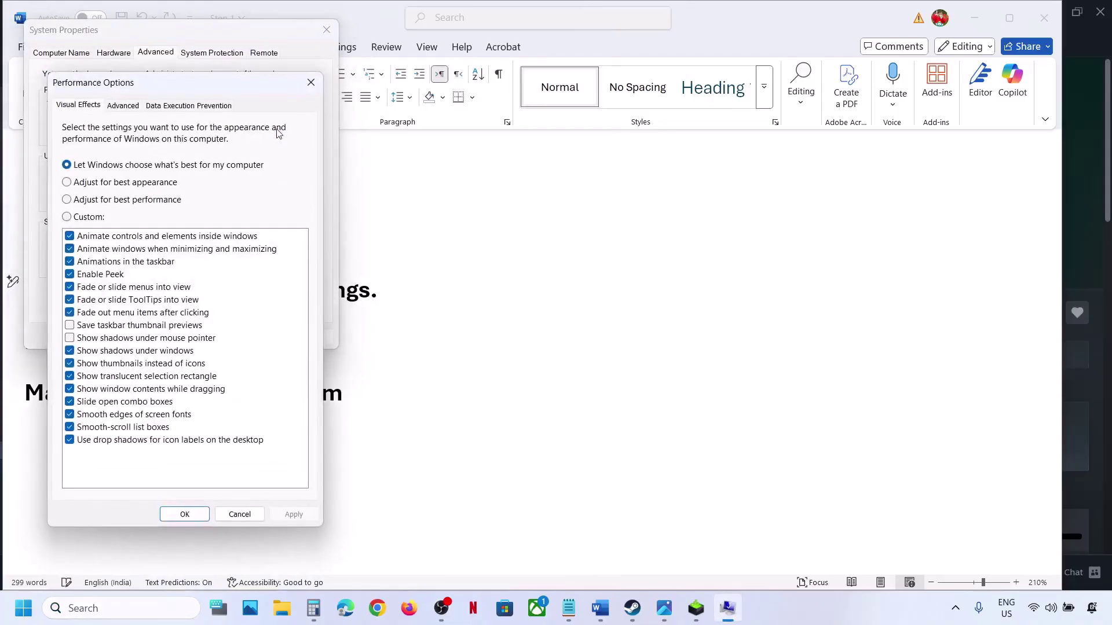
left_click(123, 106)
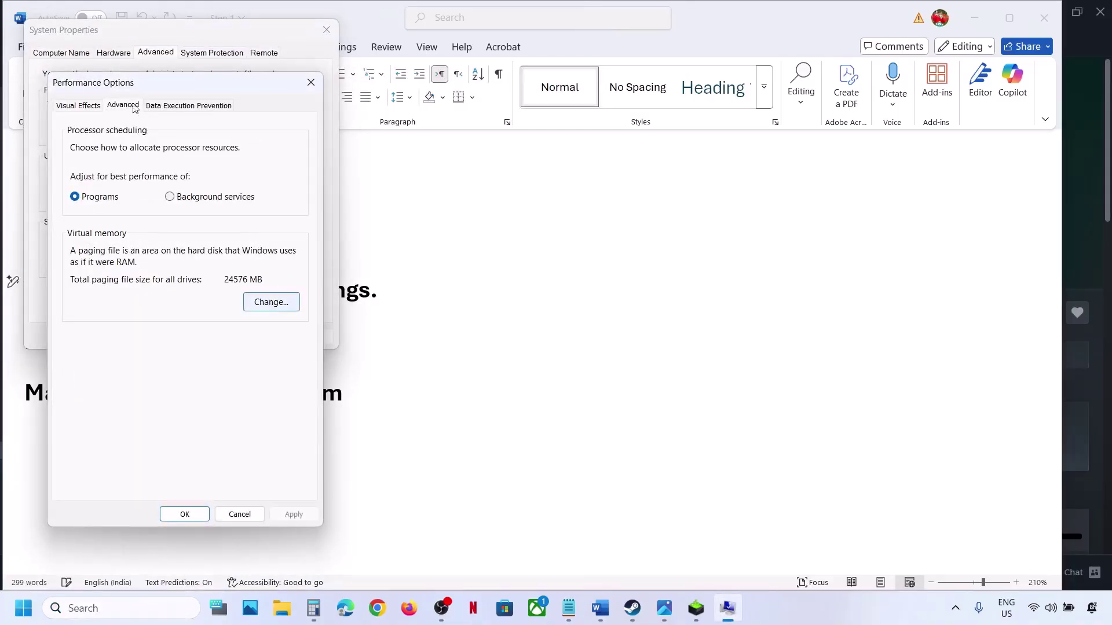
left_click(270, 304)
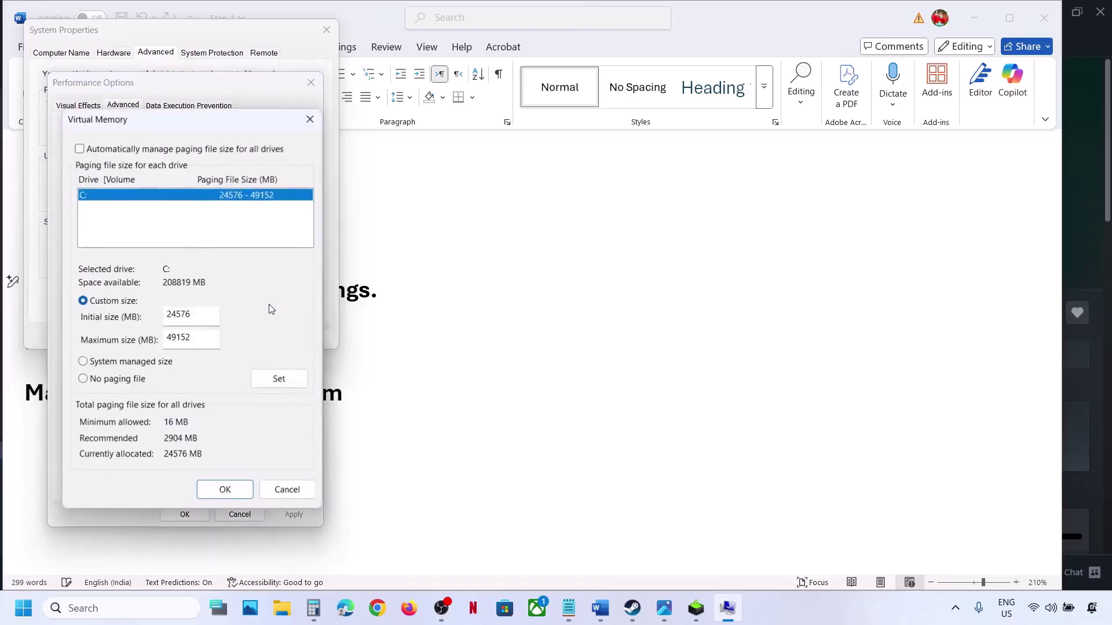
- Set drive C: to System managed size and OK all dialogs, declining the restart
left_click(83, 362)
left_click(277, 380)
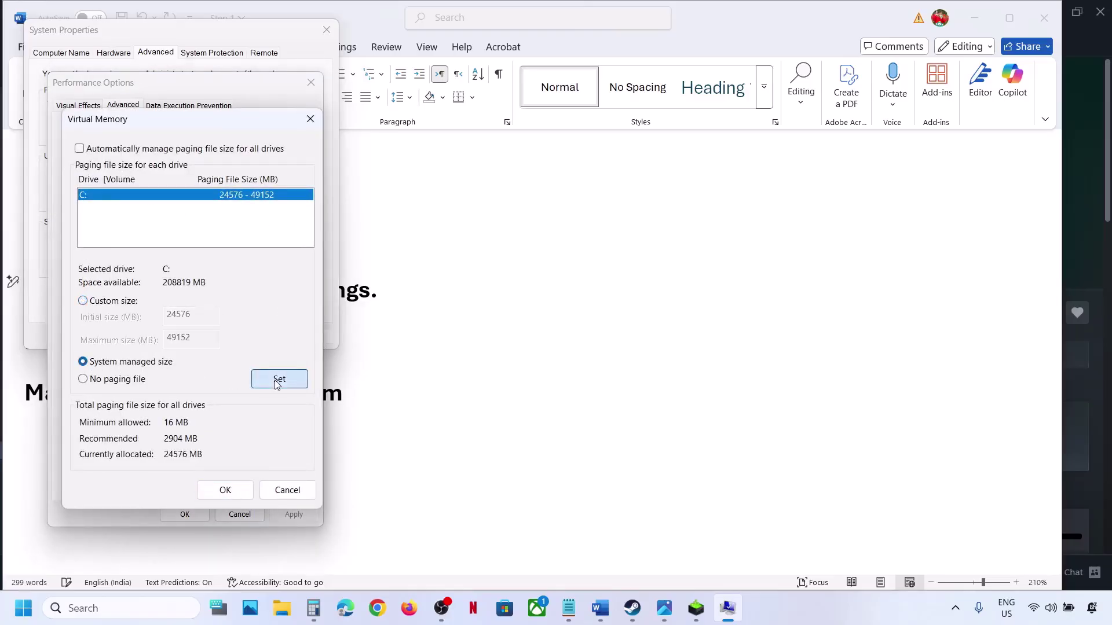
left_click(237, 494)
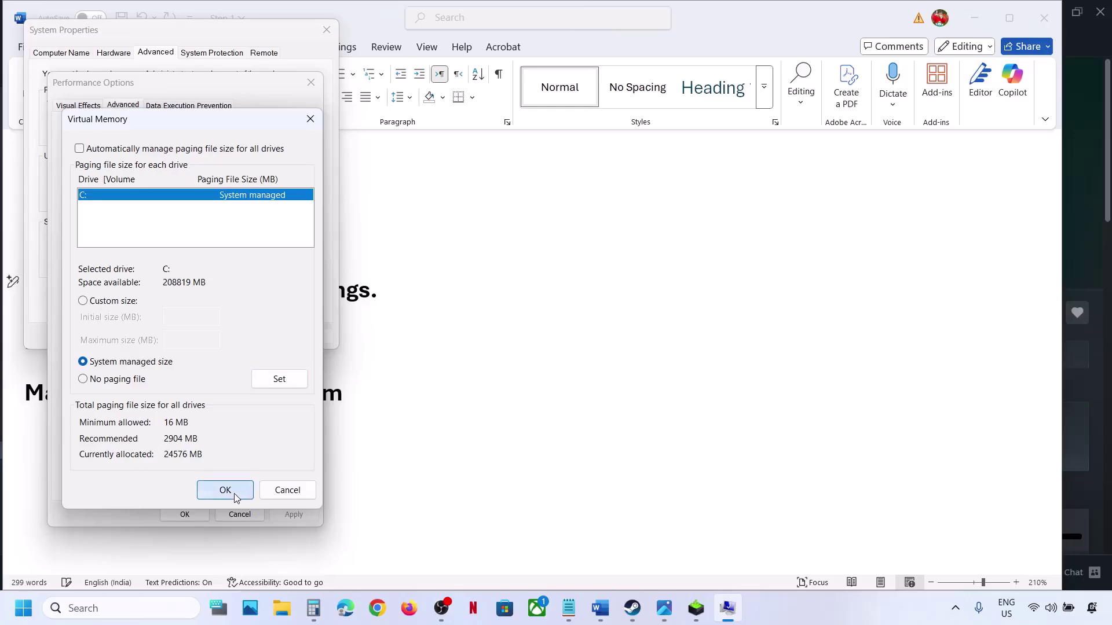
left_click(672, 355)
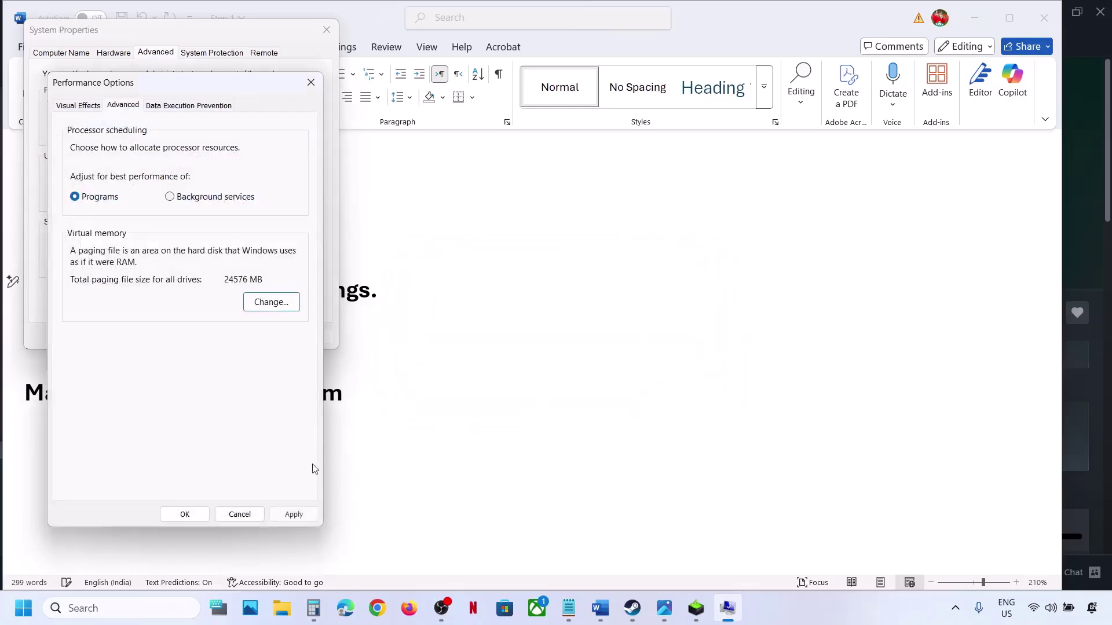
left_click(294, 516)
left_click(184, 515)
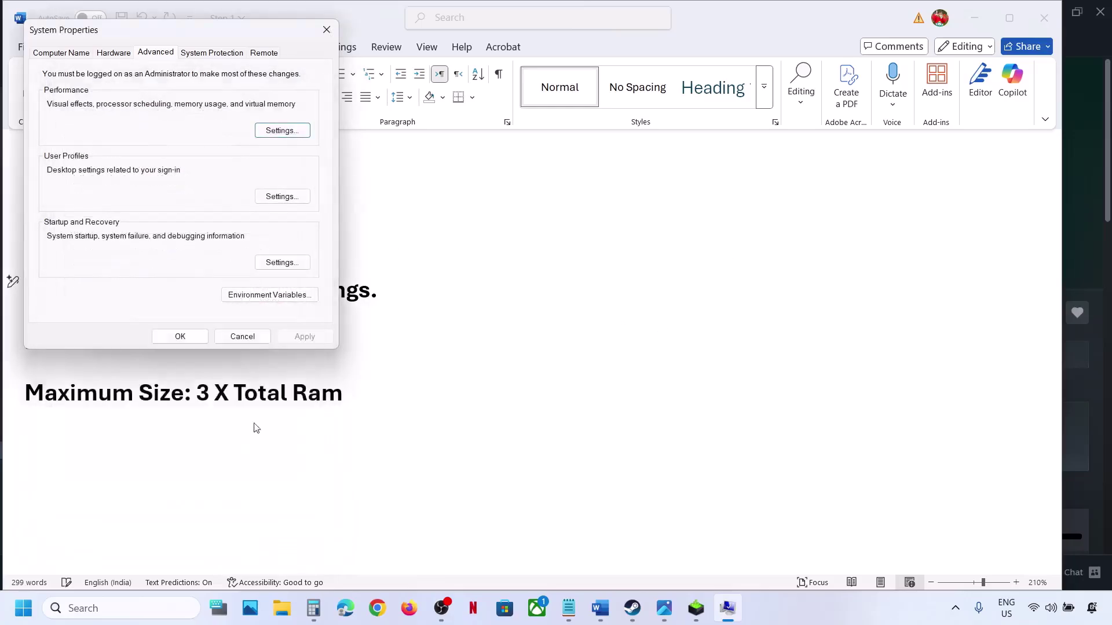
left_click(195, 336)
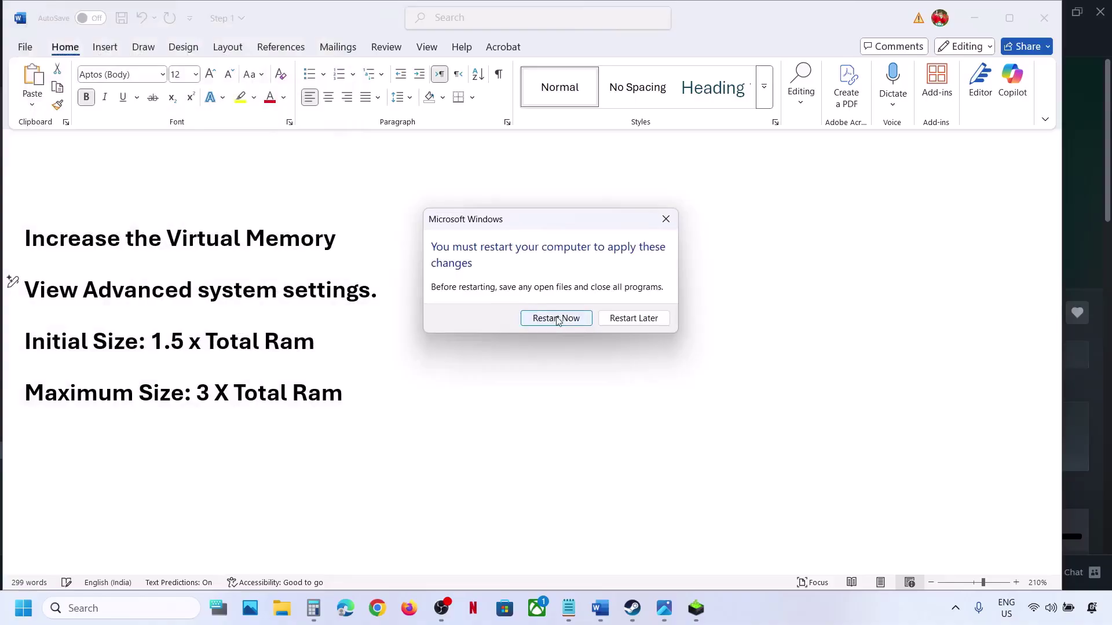
left_click(665, 219)
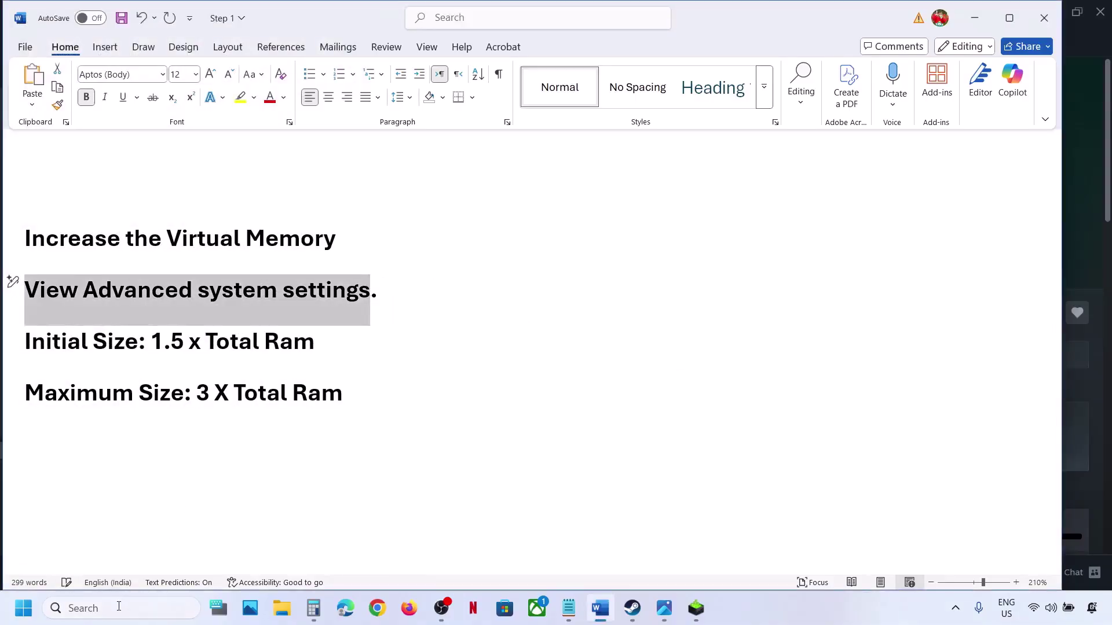
- Reopen the Virtual Memory dialog from advanced system settings
left_click(117, 607)
type("View Advanced system settings")
left_click(122, 158)
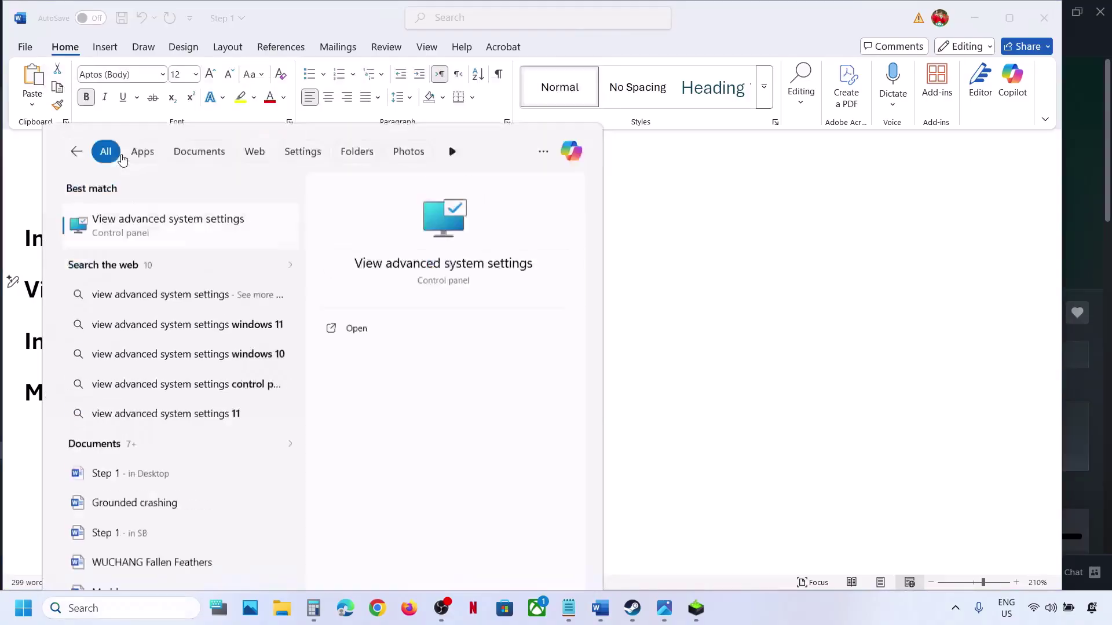
left_click(291, 151)
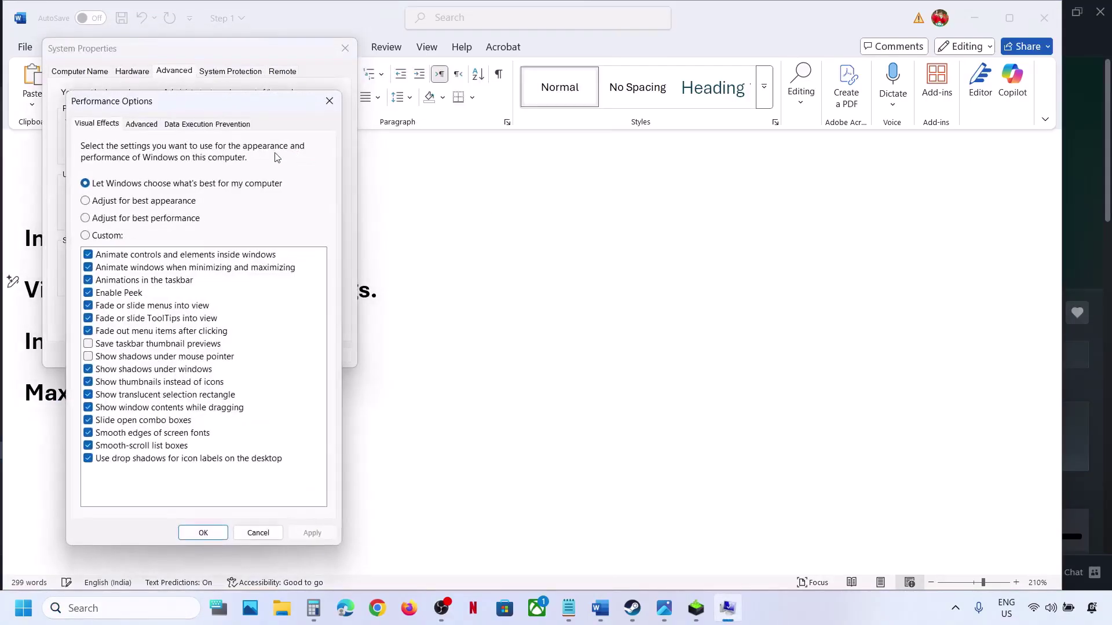
left_click(142, 125)
left_click(300, 320)
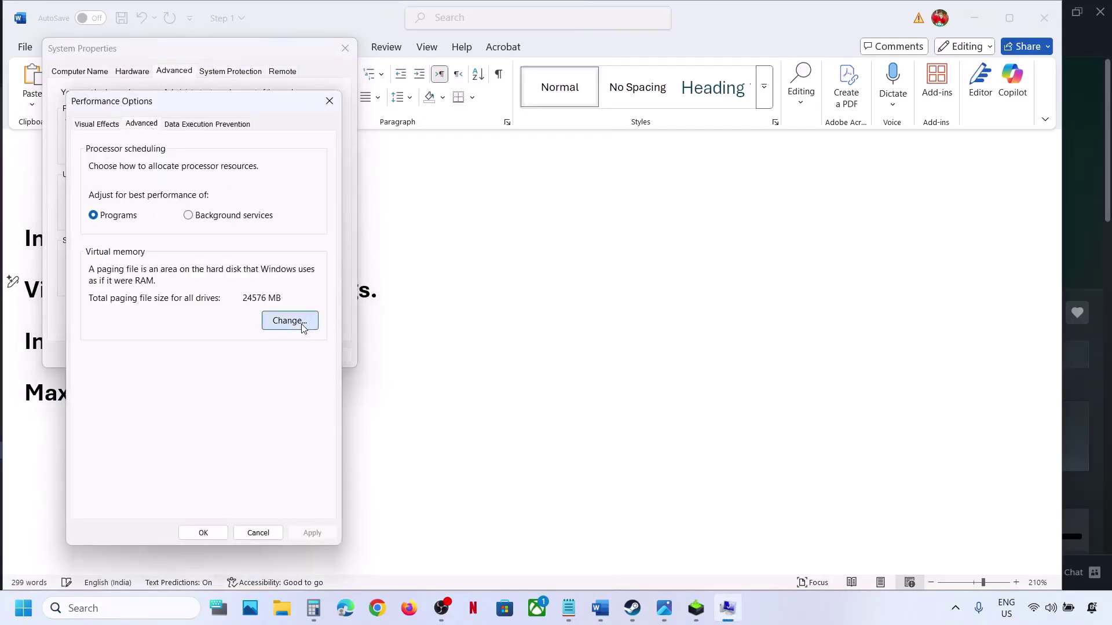
- Enable Automatically manage paging file size for all drives and close every dialog
left_click(99, 168)
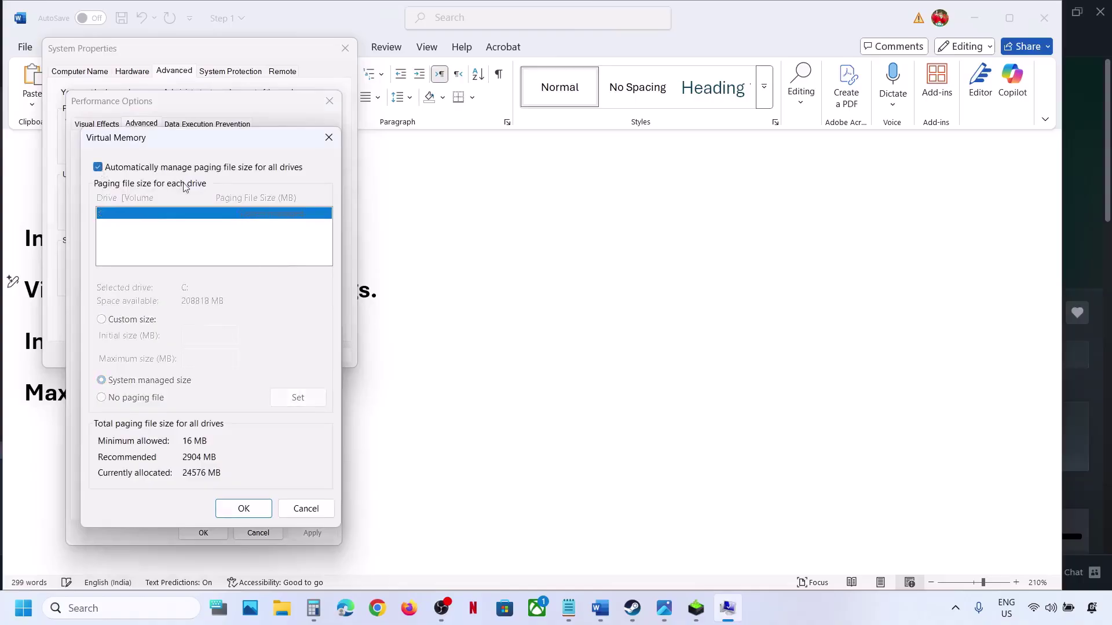
left_click(242, 510)
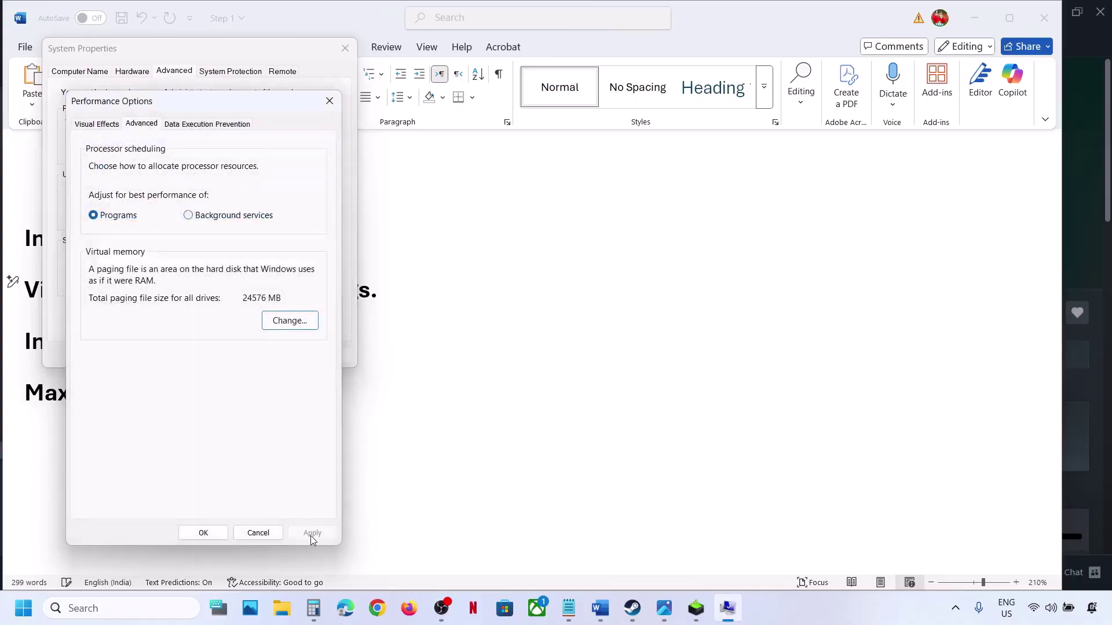
left_click(202, 533)
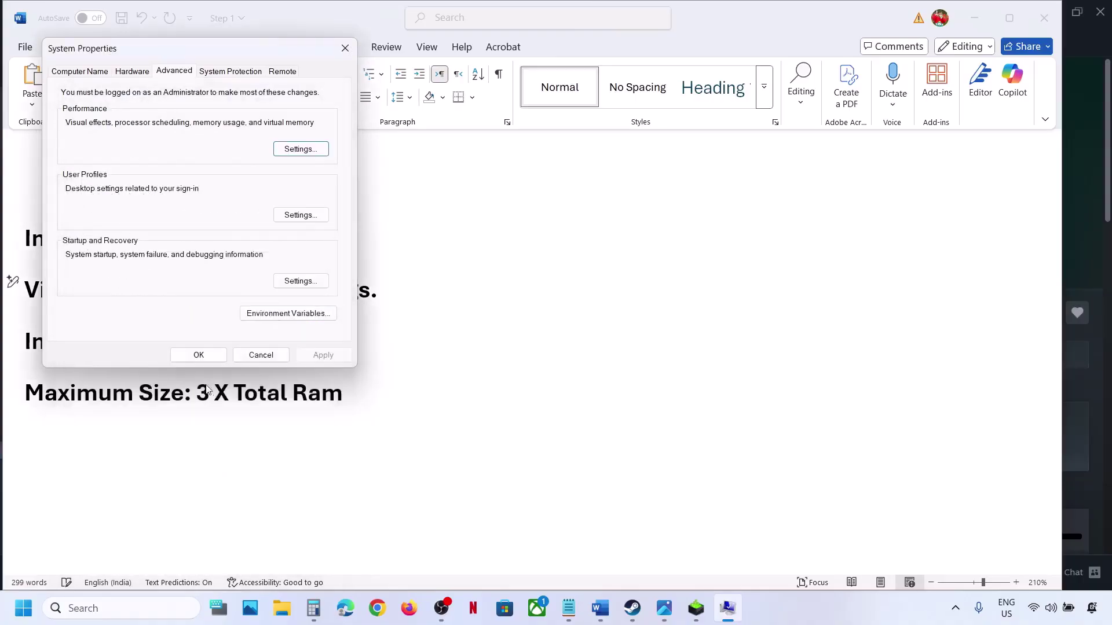
left_click(198, 355)
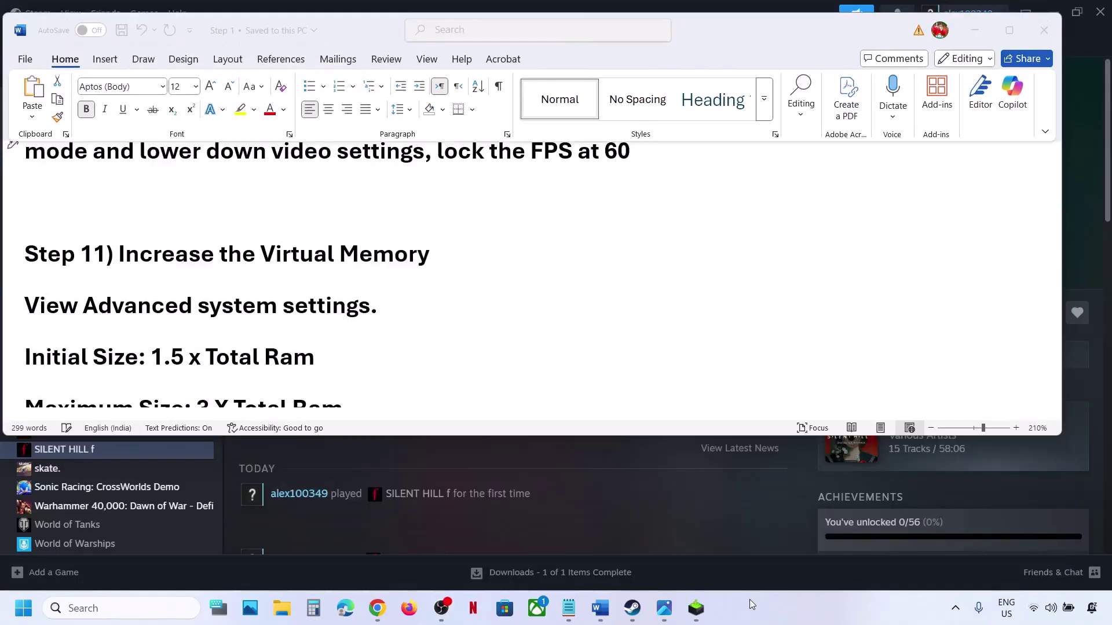
scroll(457, 311, "down", 5)
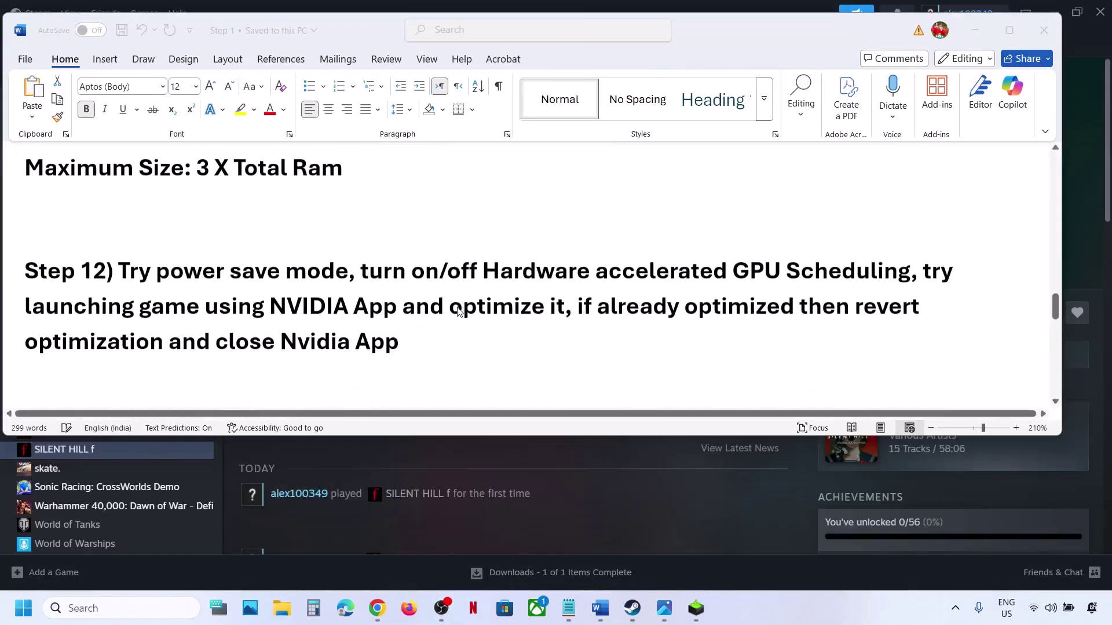
left_click(153, 606)
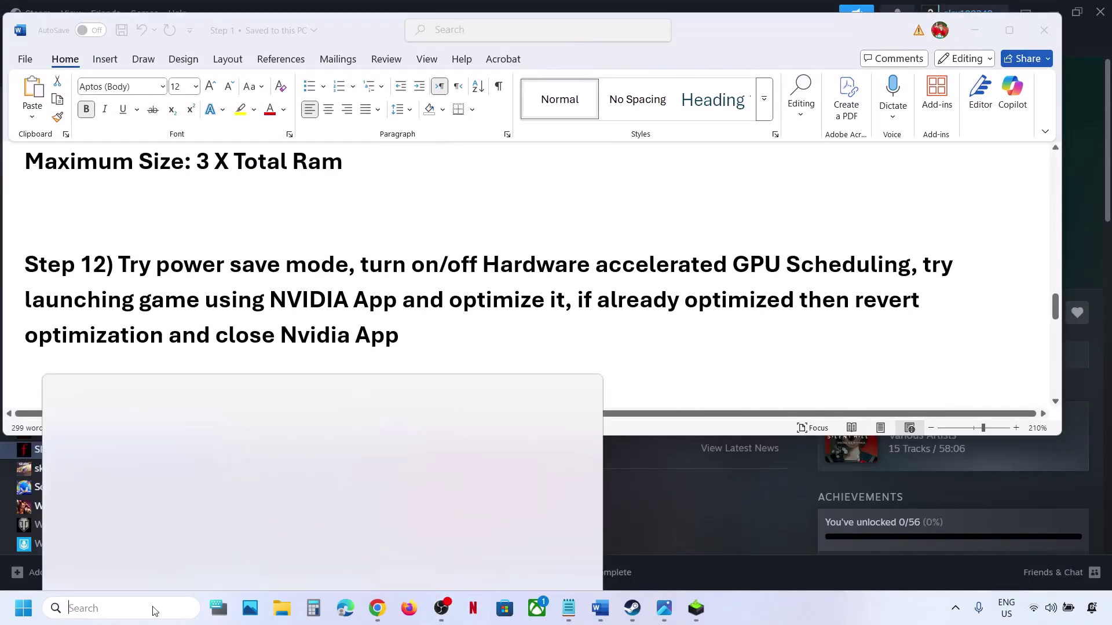
- Open Control Panel's Power Options showing the Balanced plan, and review the Power Saver.jpg reference
type("control")
key("Return")
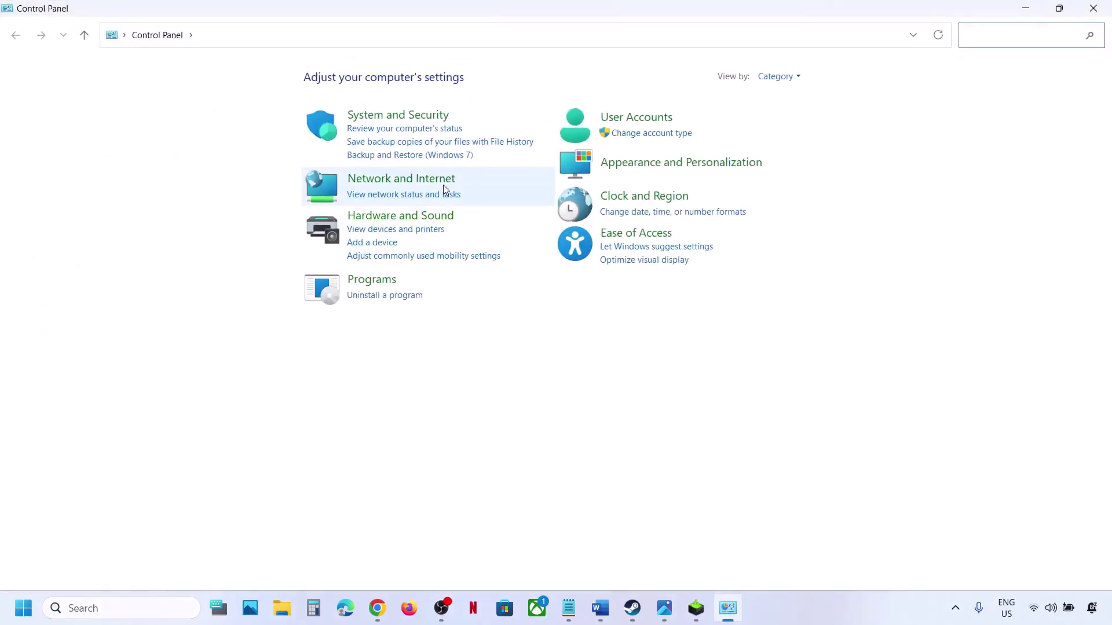
left_click(397, 219)
left_click(226, 196)
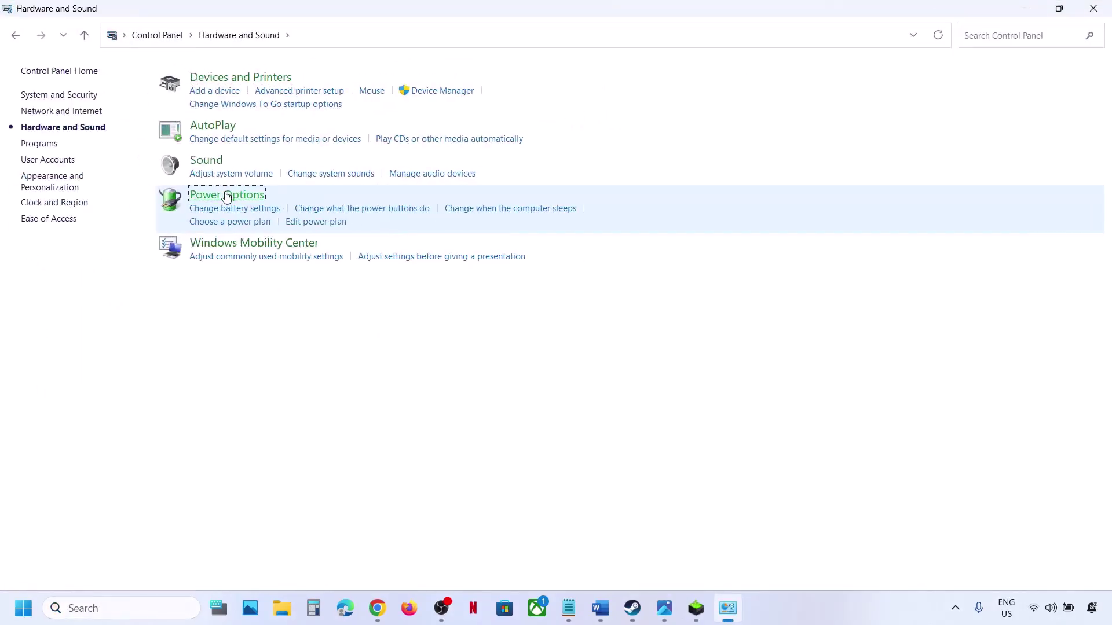
left_click(664, 608)
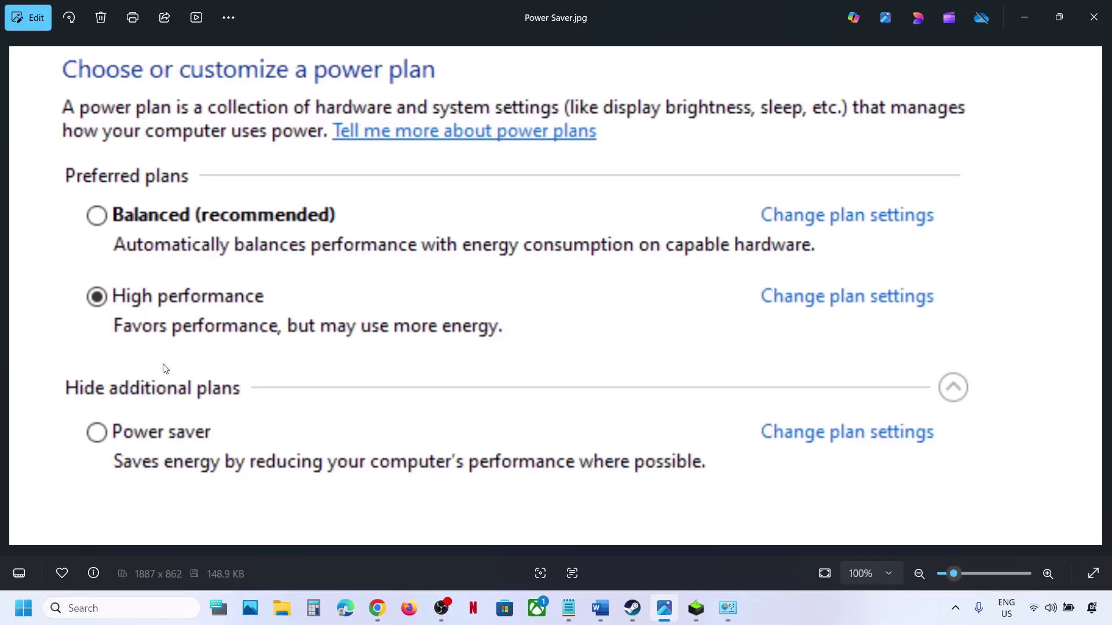
left_click(1093, 17)
- Highlight the Word note about optimizing in NVIDIA App
left_click(600, 608)
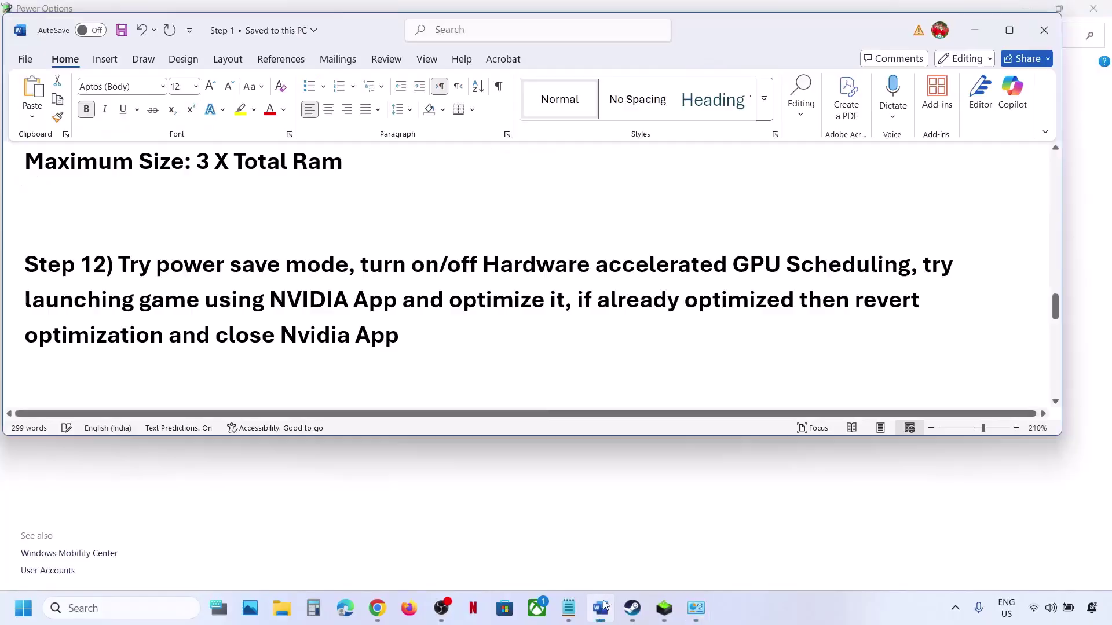
scroll(381, 303, "down", 2)
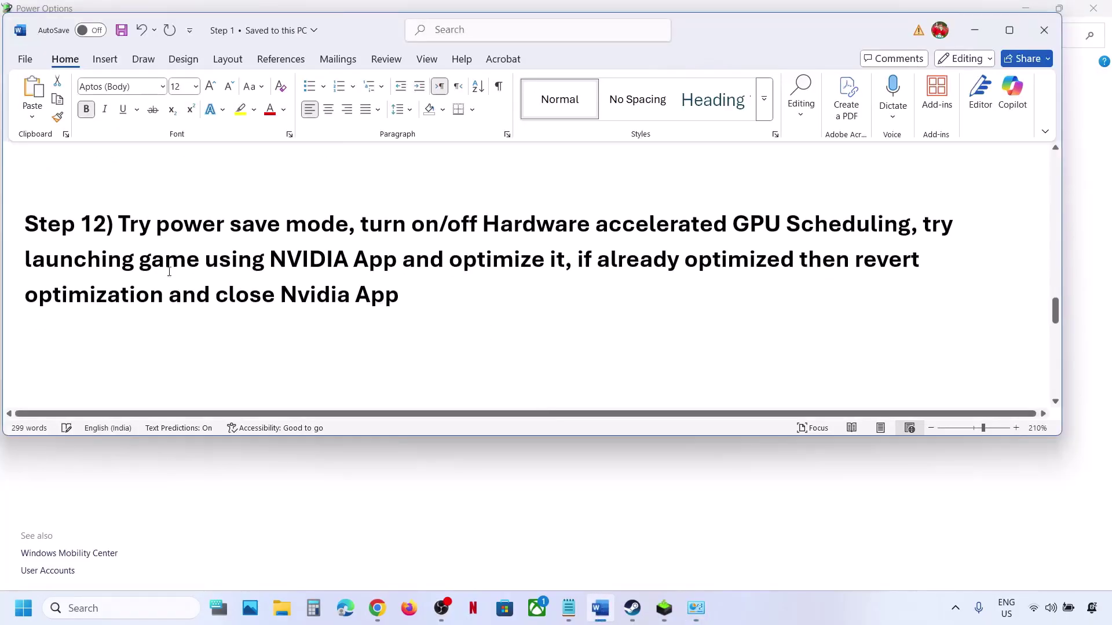
left_click_drag(132, 259, 505, 245)
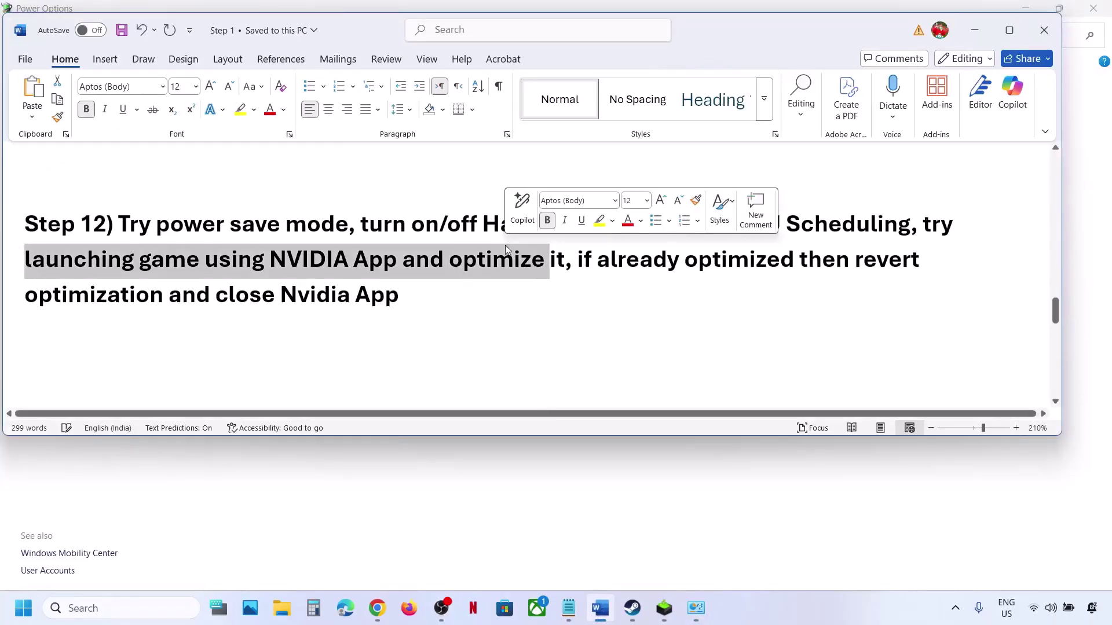
- Launch NVIDIA App and view SILENT HILL f's driver settings
left_click(104, 605)
type("nvi")
key("Return")
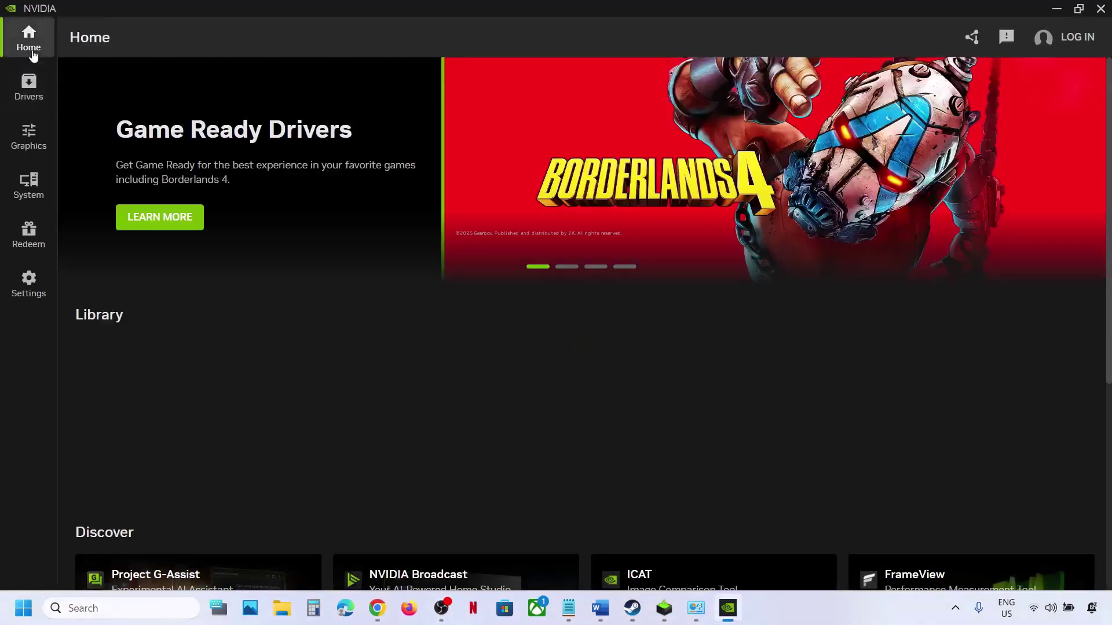
mouse_move(629, 417)
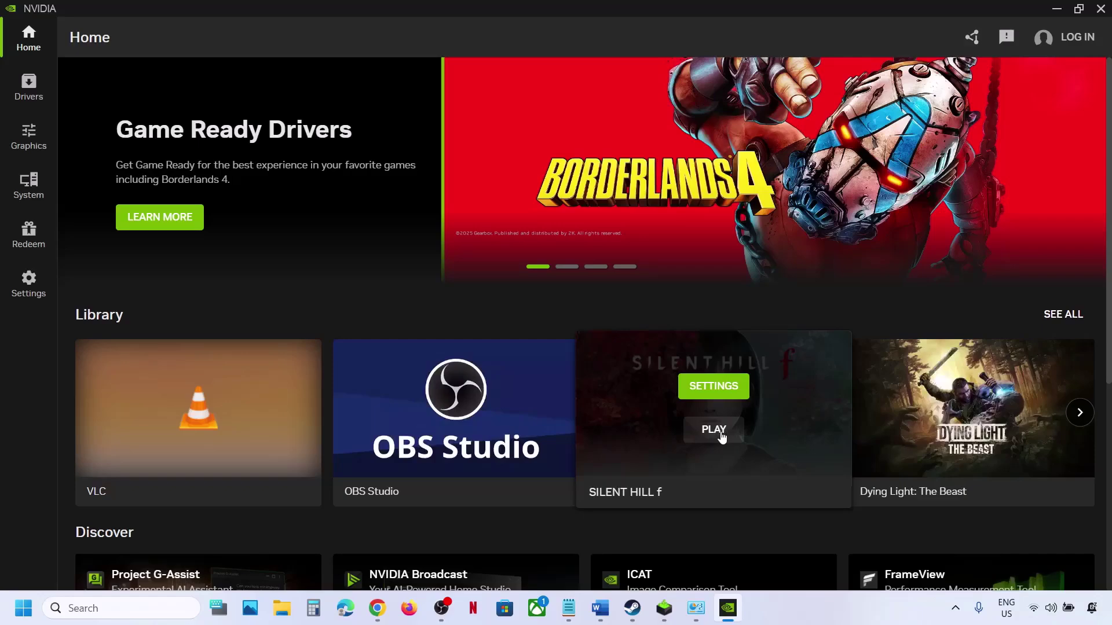
left_click(708, 388)
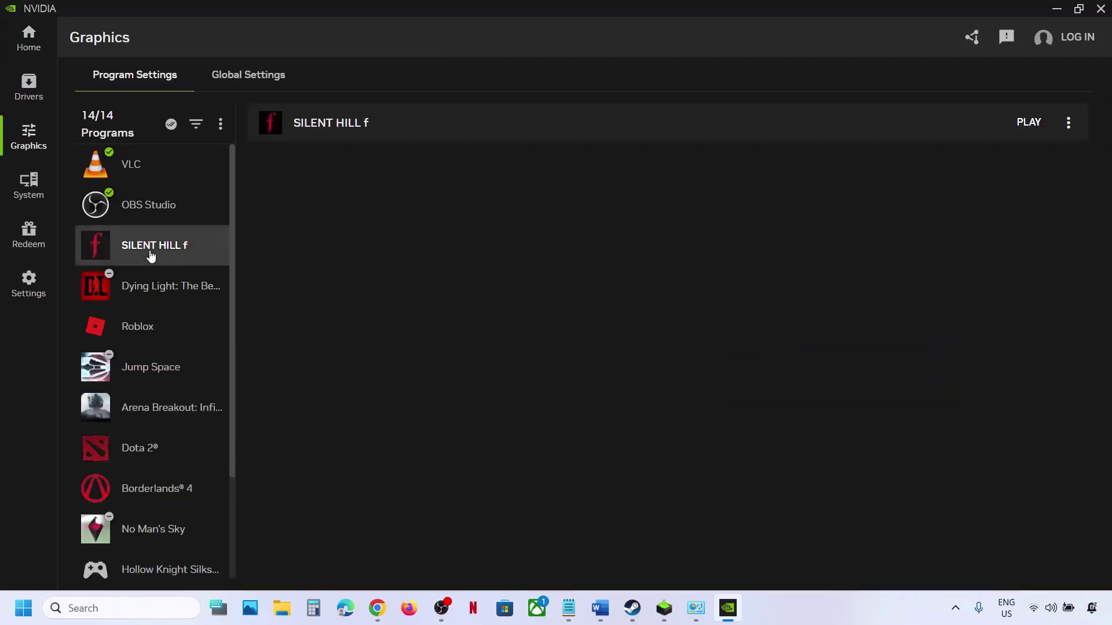
left_click(171, 248)
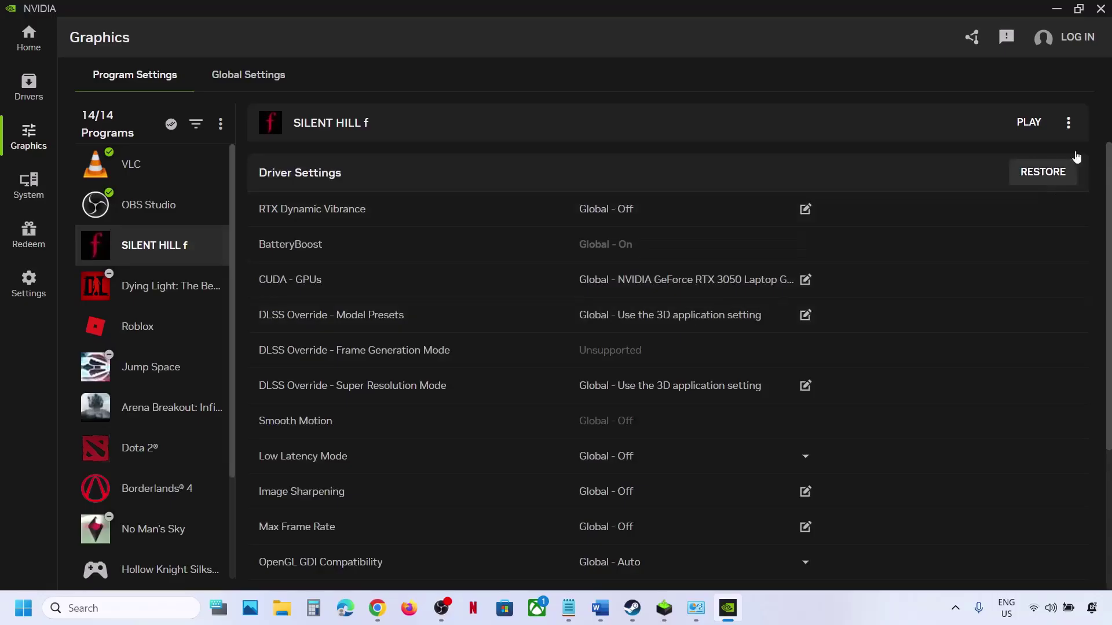
- Revert OBS Studio's optimization, re-optimize it, then close NVIDIA App
left_click(164, 200)
left_click(1043, 193)
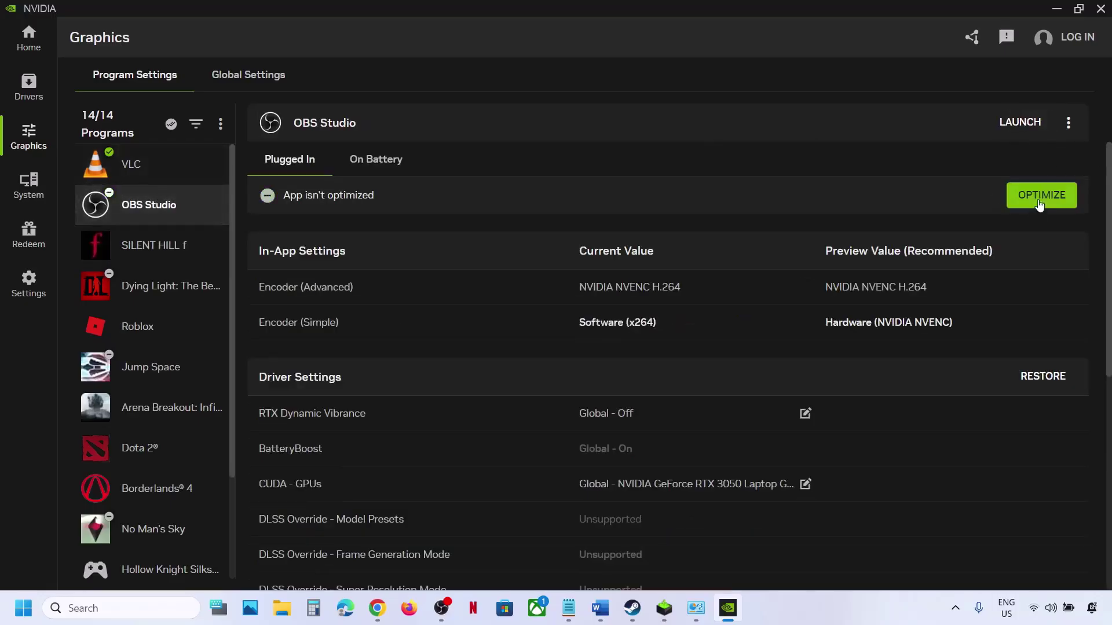
left_click(184, 240)
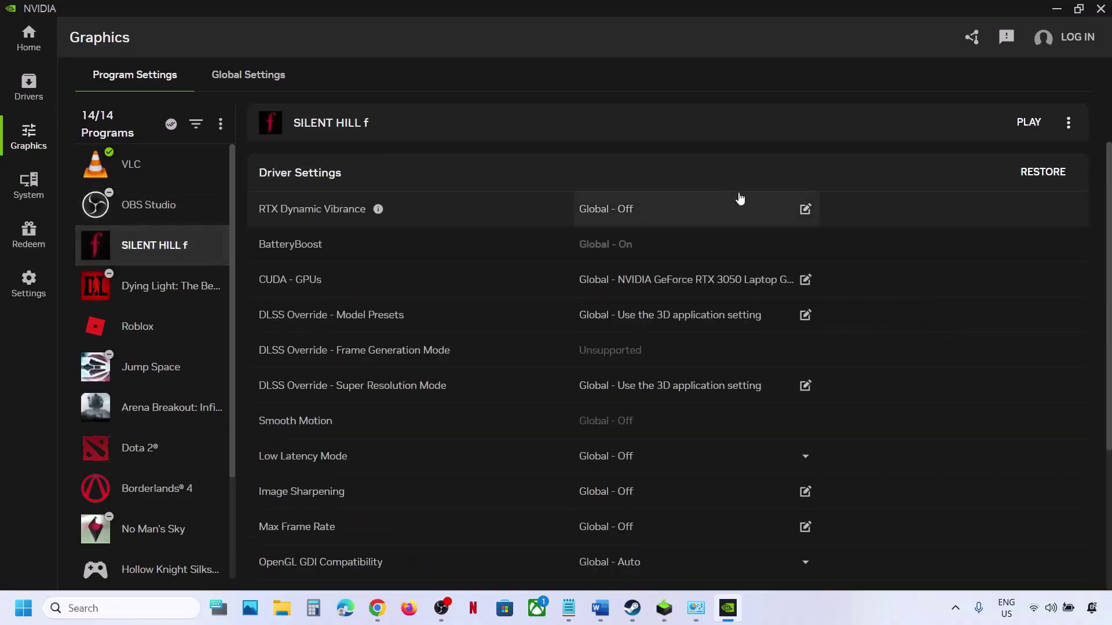
left_click(155, 216)
left_click(1022, 191)
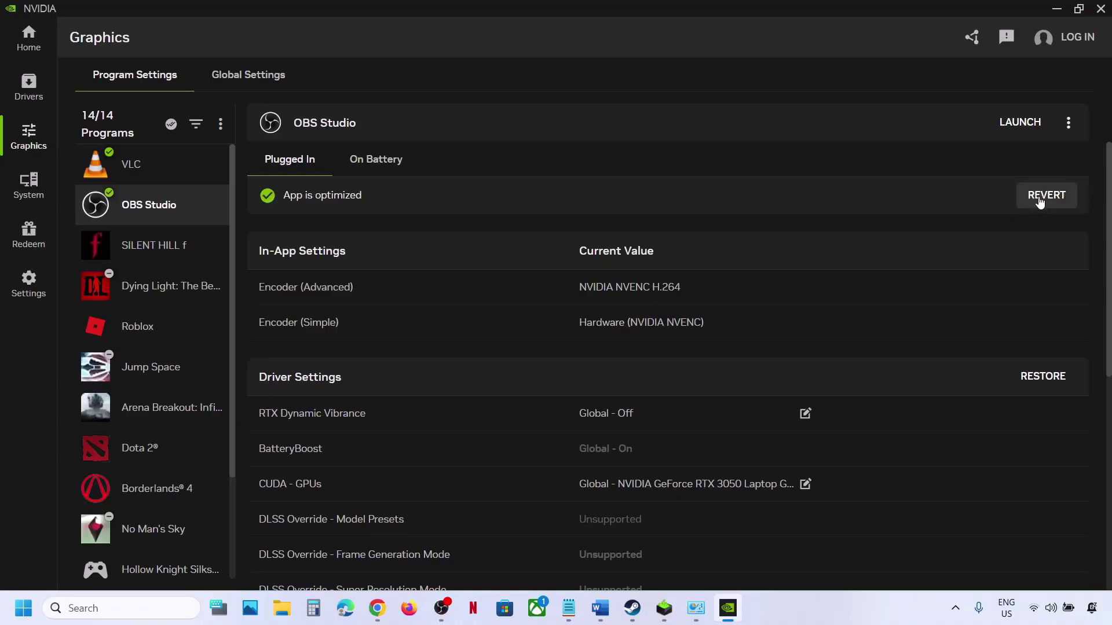
left_click(154, 255)
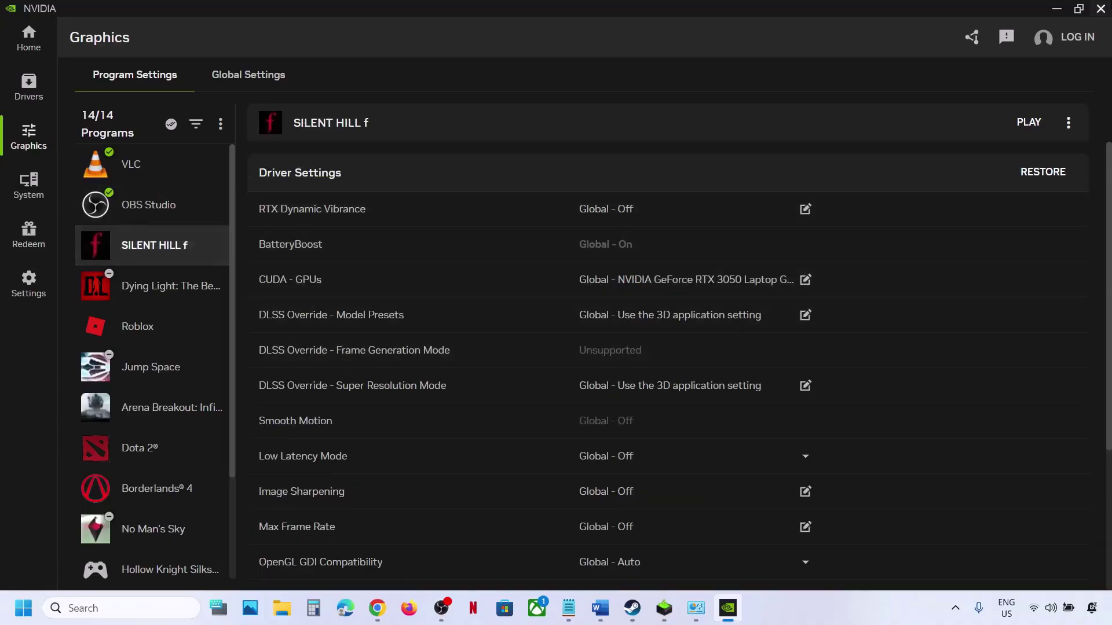
left_click(1101, 9)
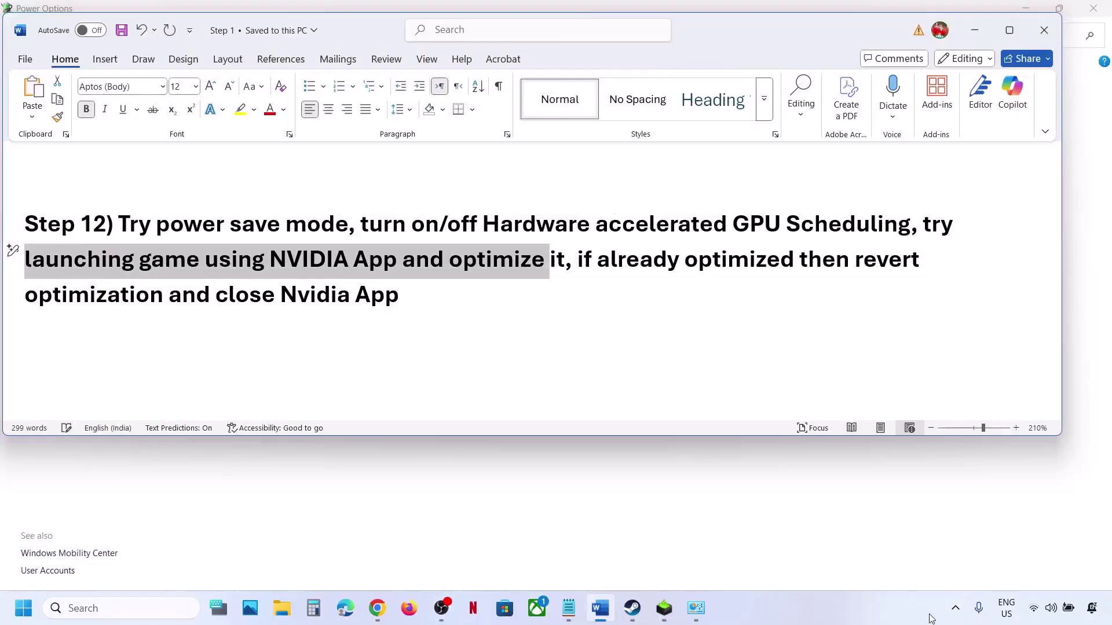
- Start a Windows Update check from Windows Settings
left_click(956, 608)
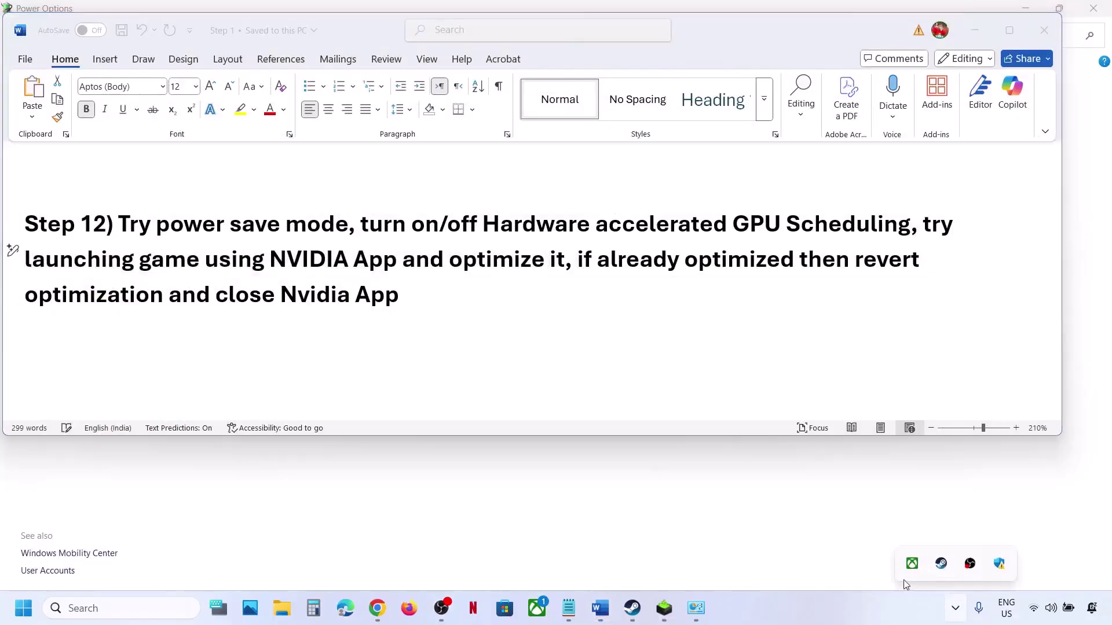
left_click(956, 608)
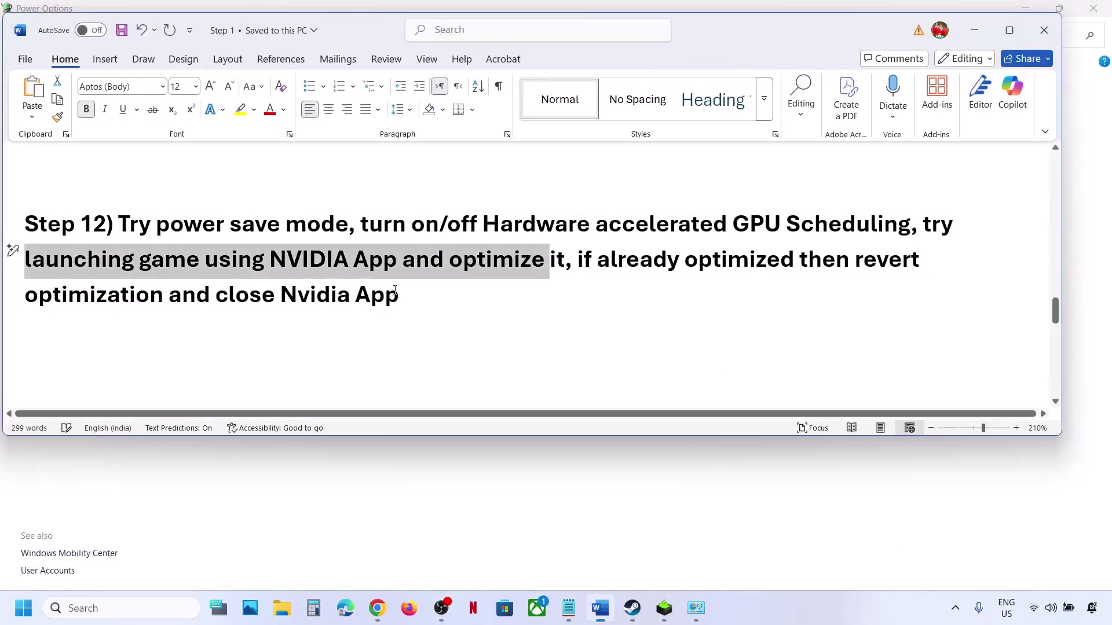
scroll(395, 289, "down", 3)
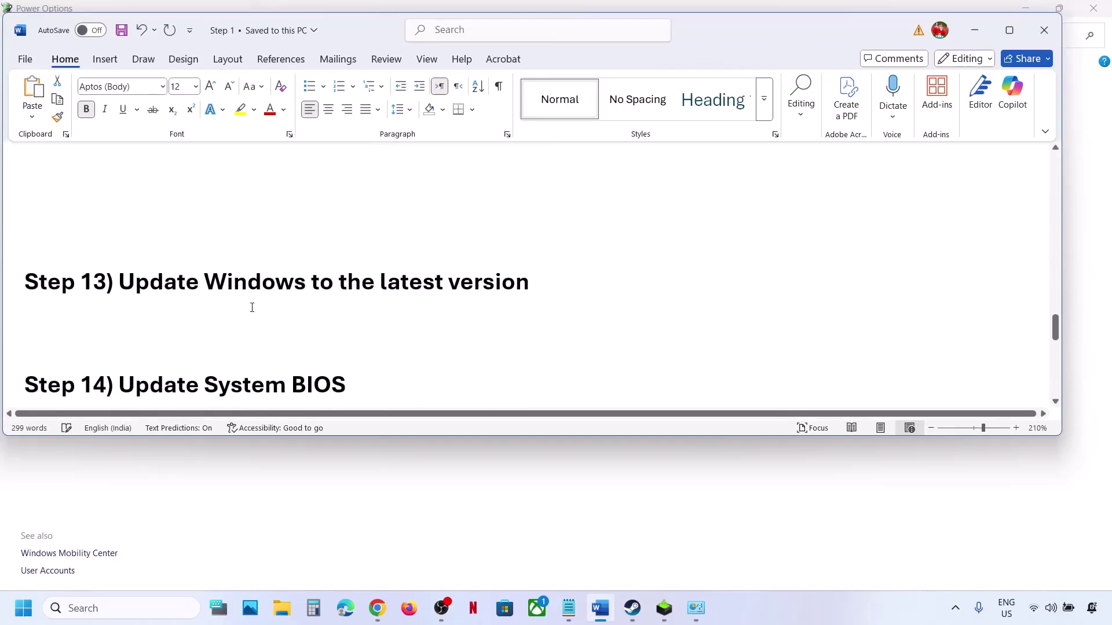
key("super+i")
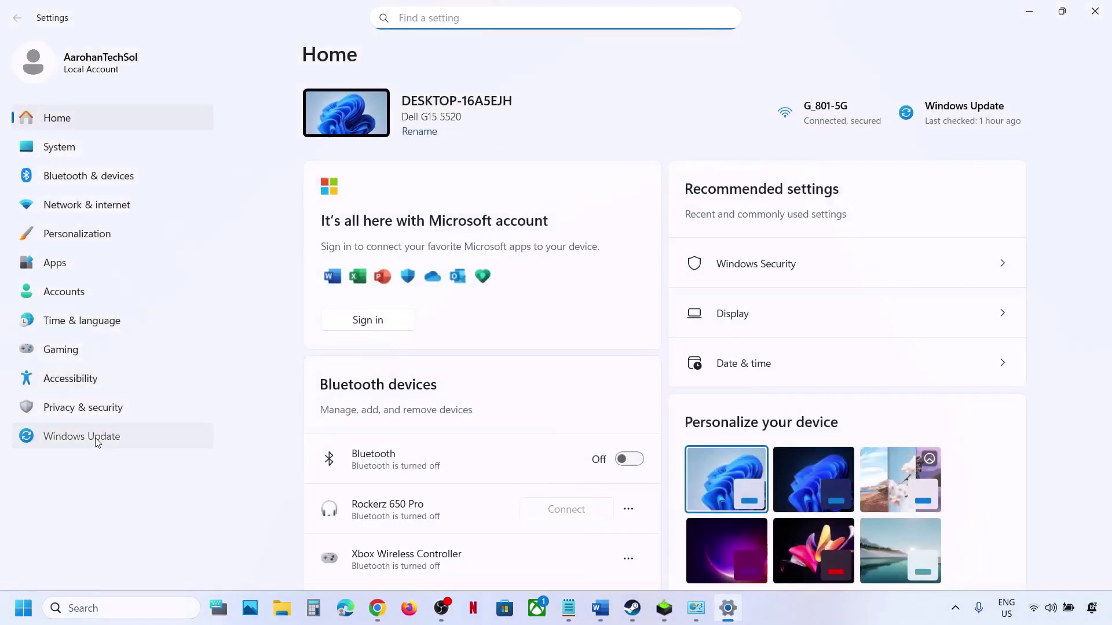
left_click(97, 442)
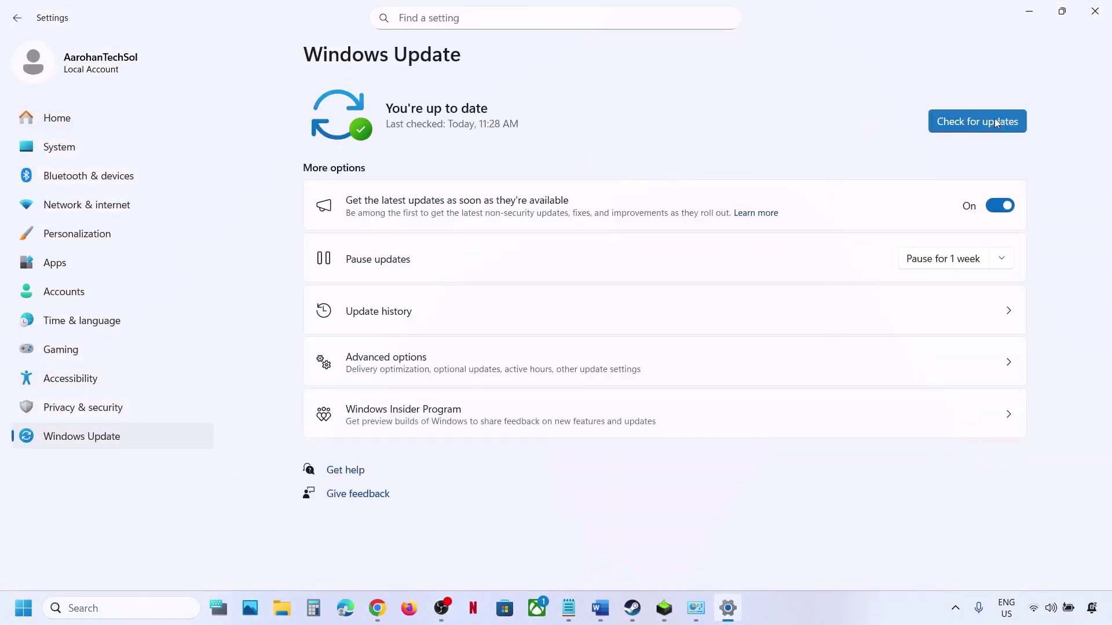
left_click(978, 123)
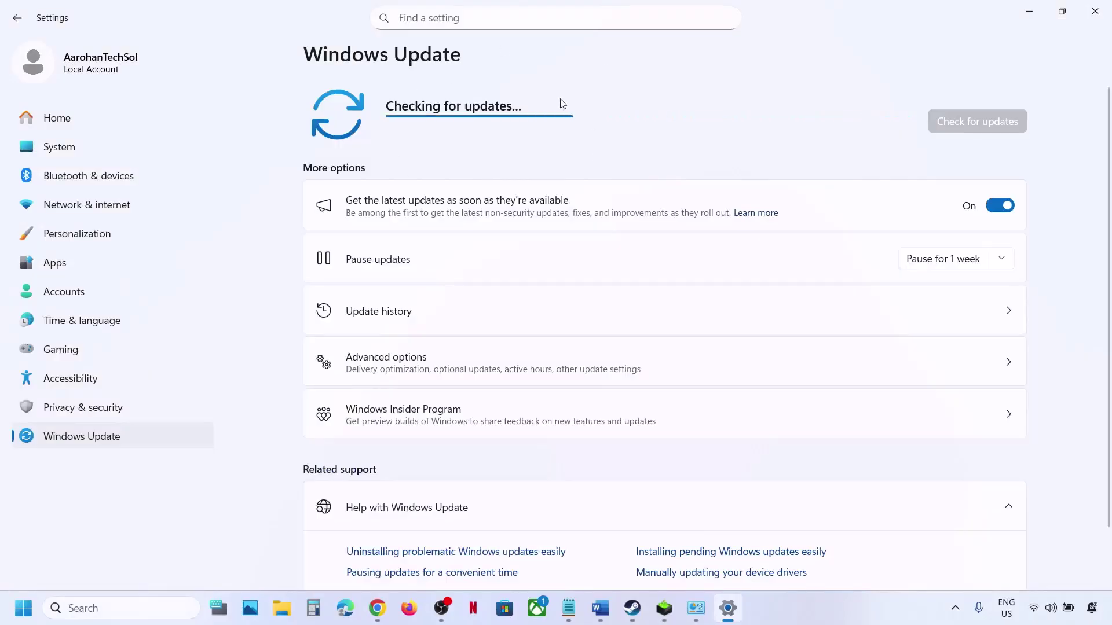
- Look at the Start menu's restart and shutdown options, then return to the Word notes
left_click(17, 617)
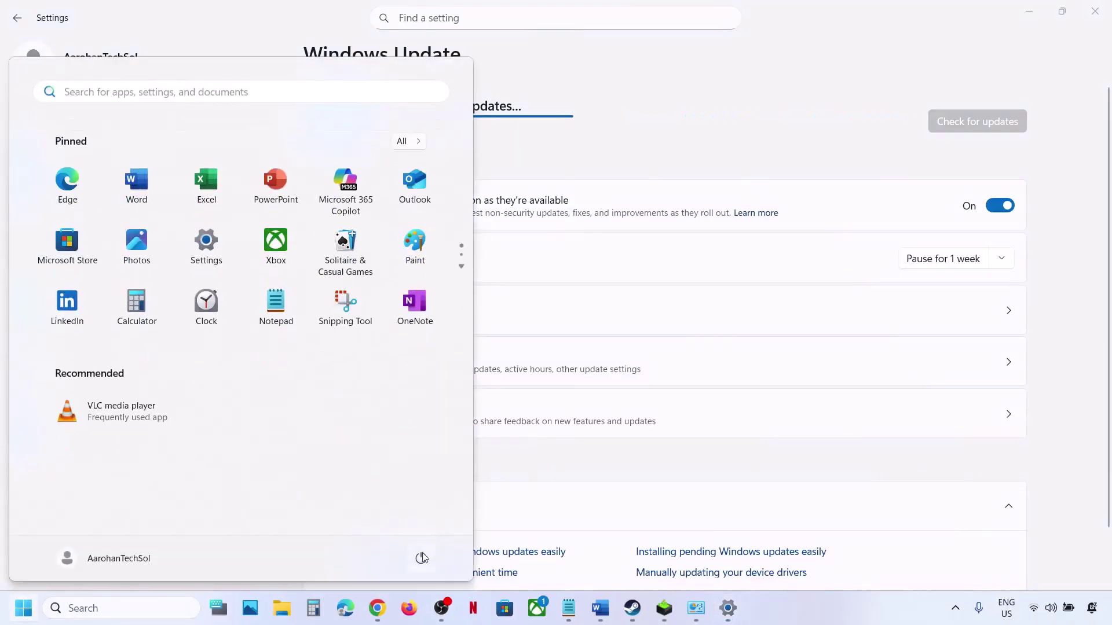
left_click(421, 557)
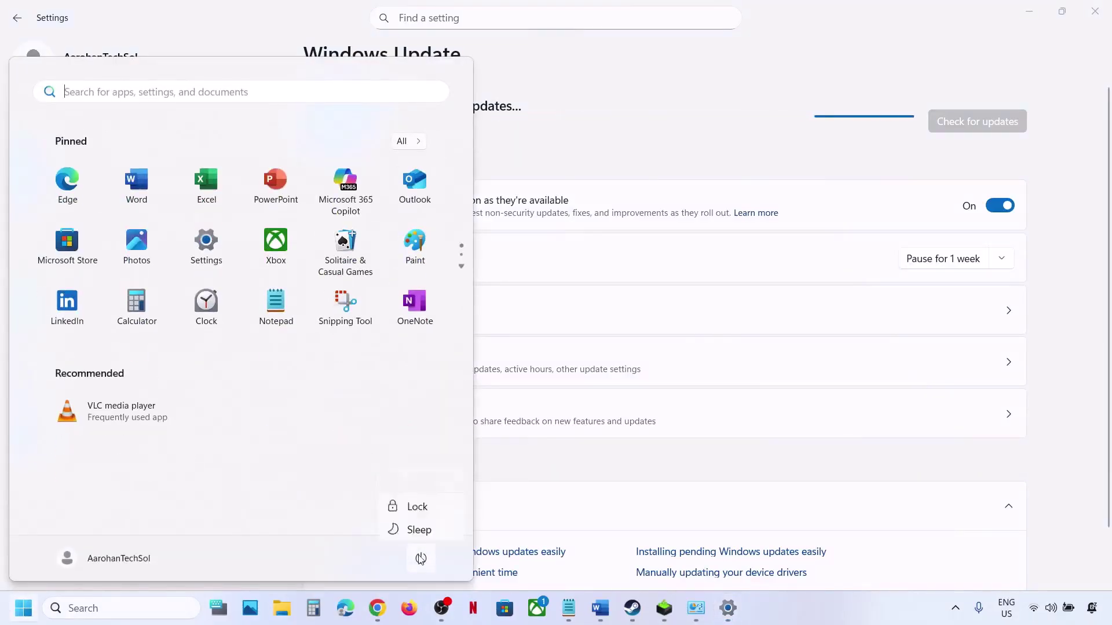
left_click(600, 608)
scroll(311, 280, "down", 1)
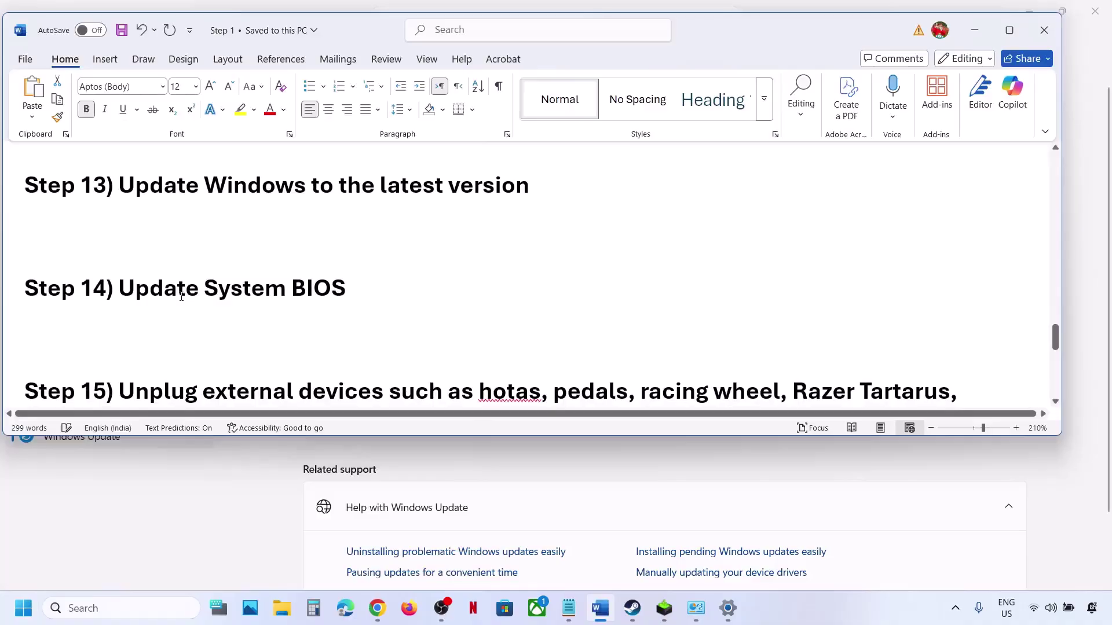
left_click_drag(181, 296, 346, 292)
scroll(337, 284, "up", 1)
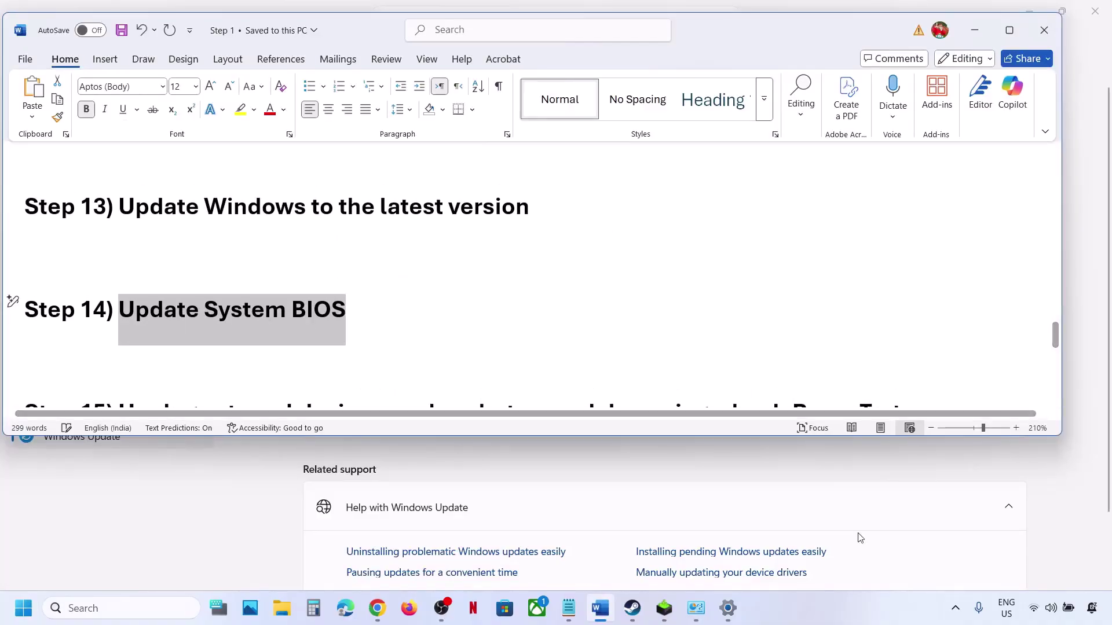
left_click(1067, 614)
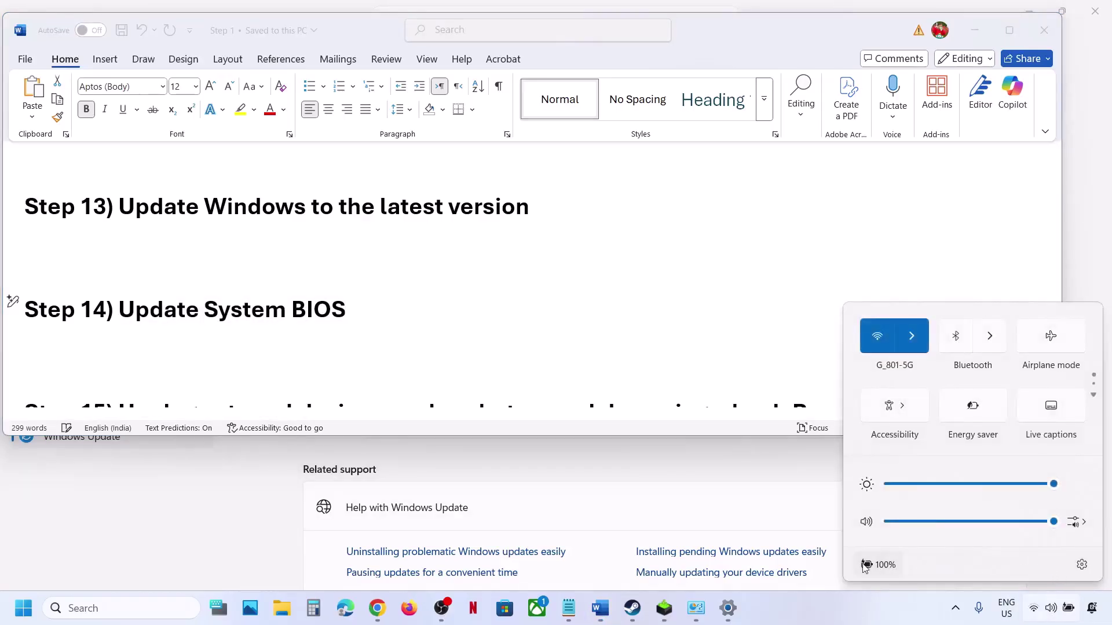
left_click(374, 328)
scroll(374, 328, "down", 2)
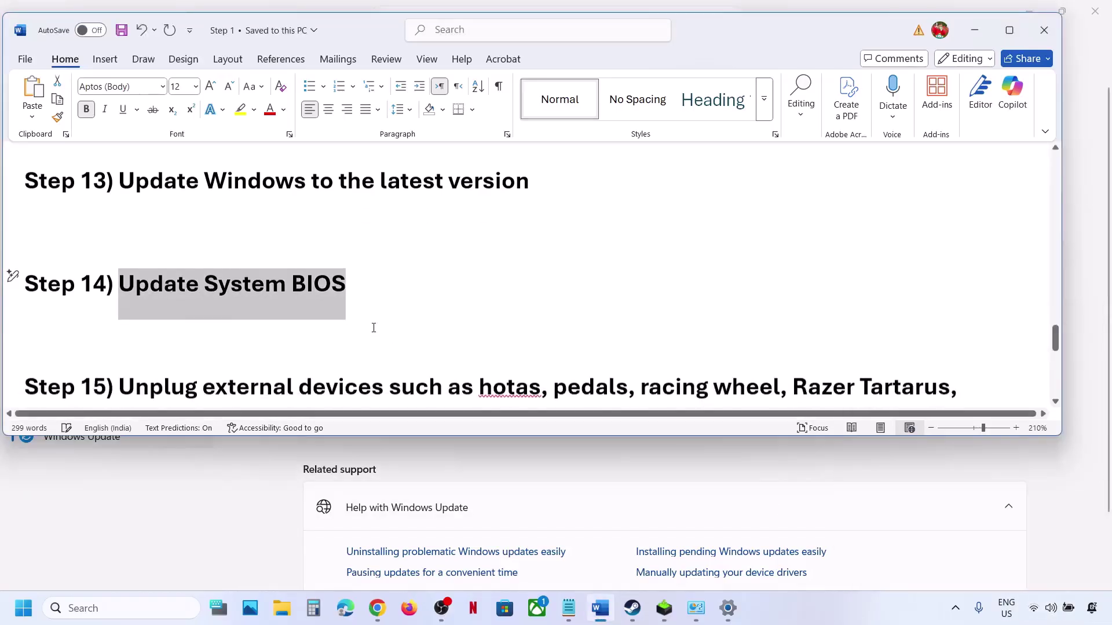
scroll(374, 328, "down", 5)
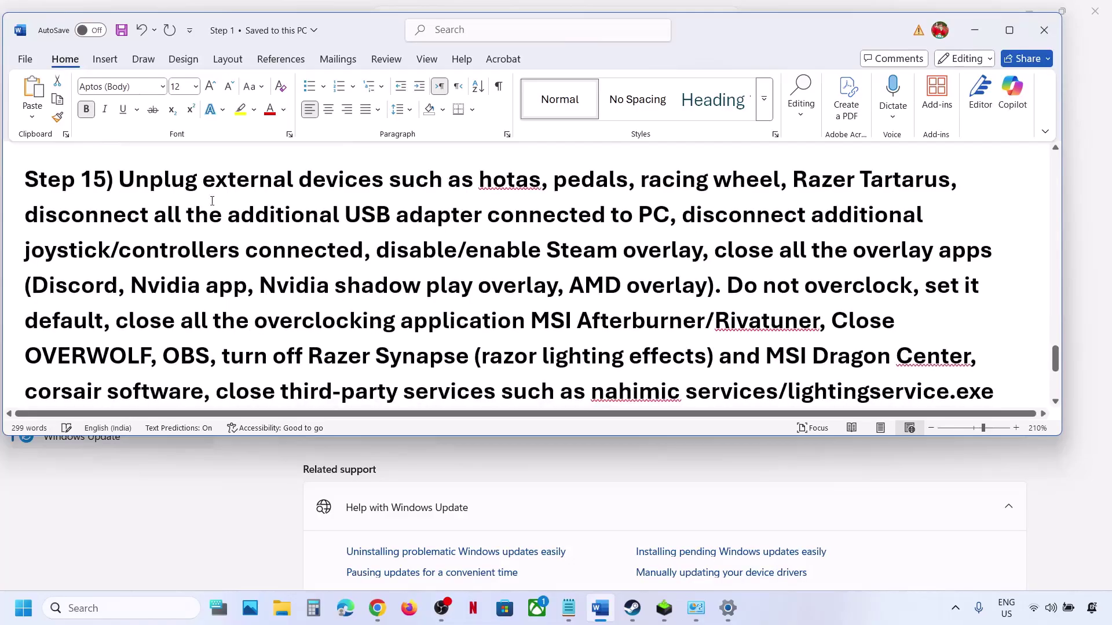
left_click_drag(138, 183, 673, 207)
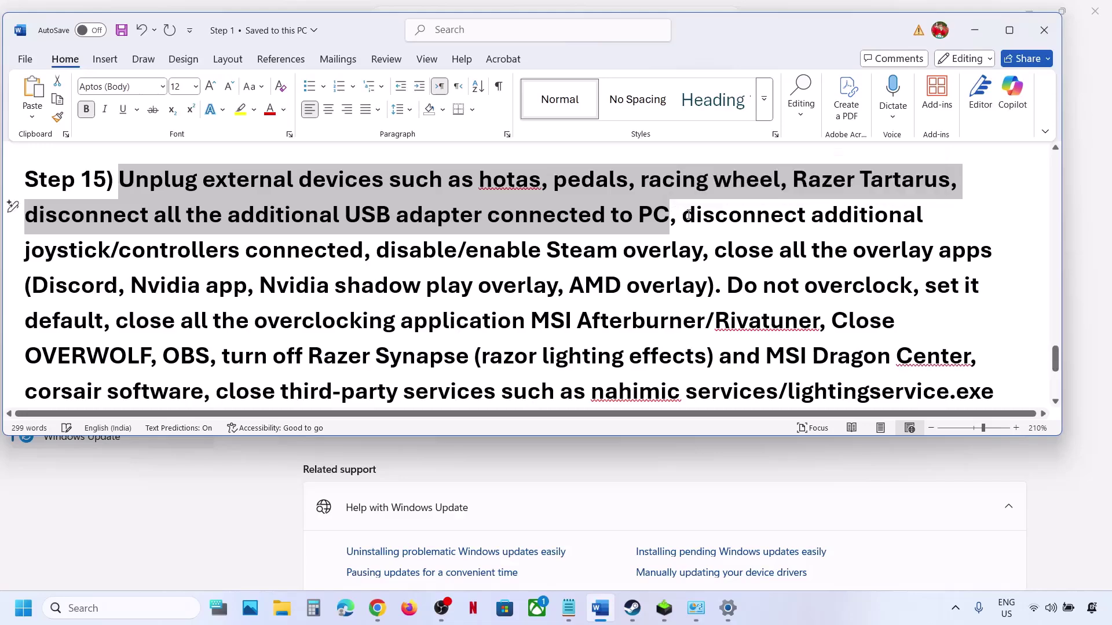
double_click(744, 215)
left_click_drag(380, 242, 616, 251)
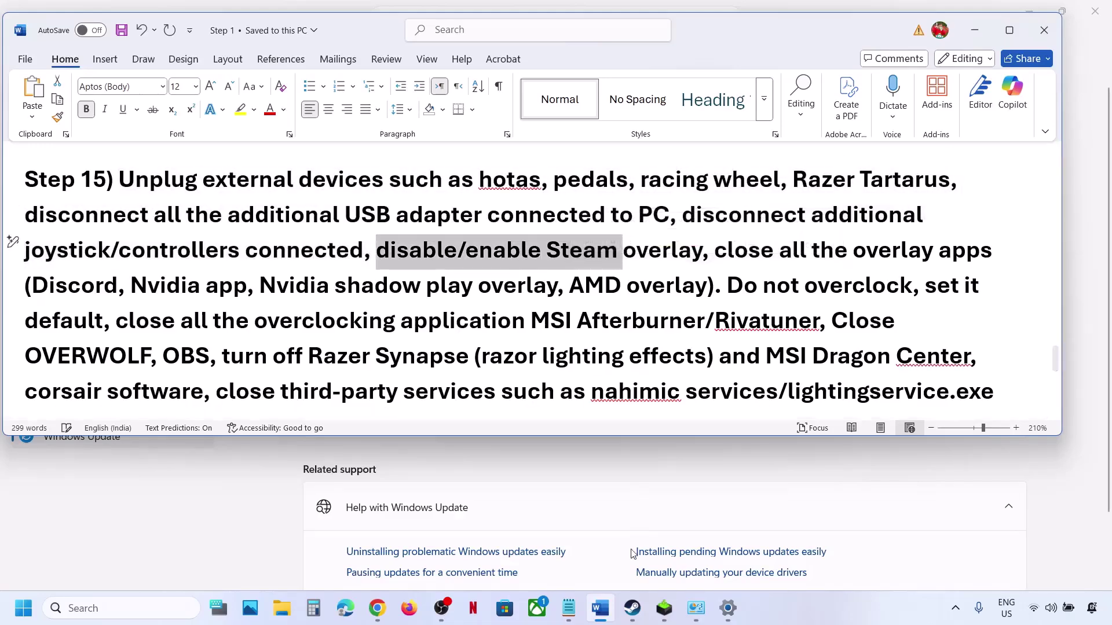
- Toggle SILENT HILL f's in-game Steam Overlay on and back off in its Properties, then return to Word
left_click(632, 608)
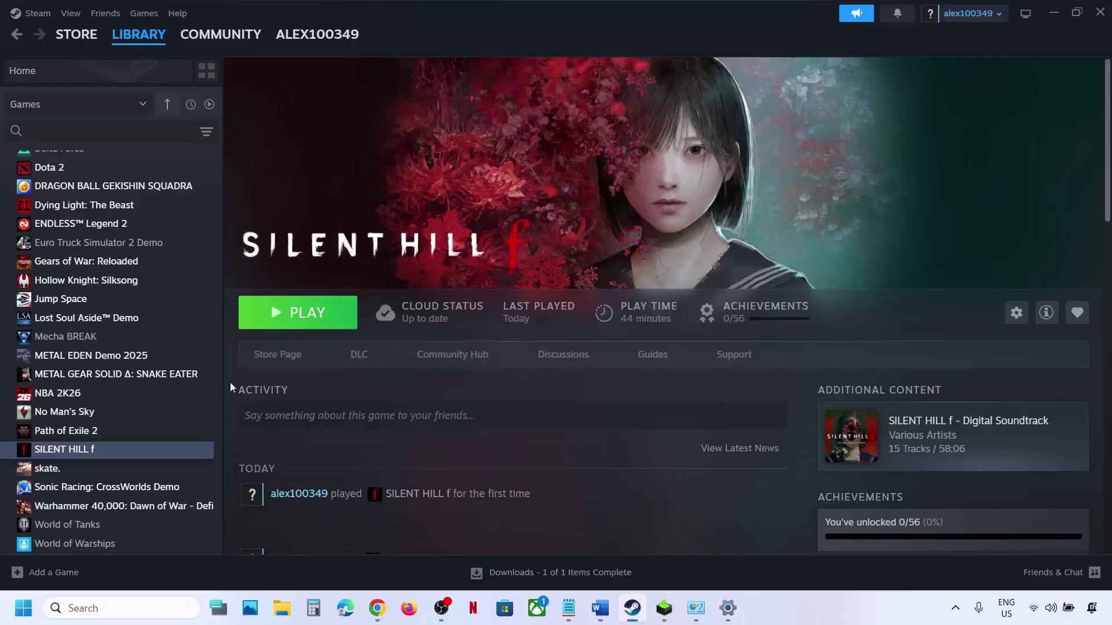
right_click(137, 457)
left_click(177, 568)
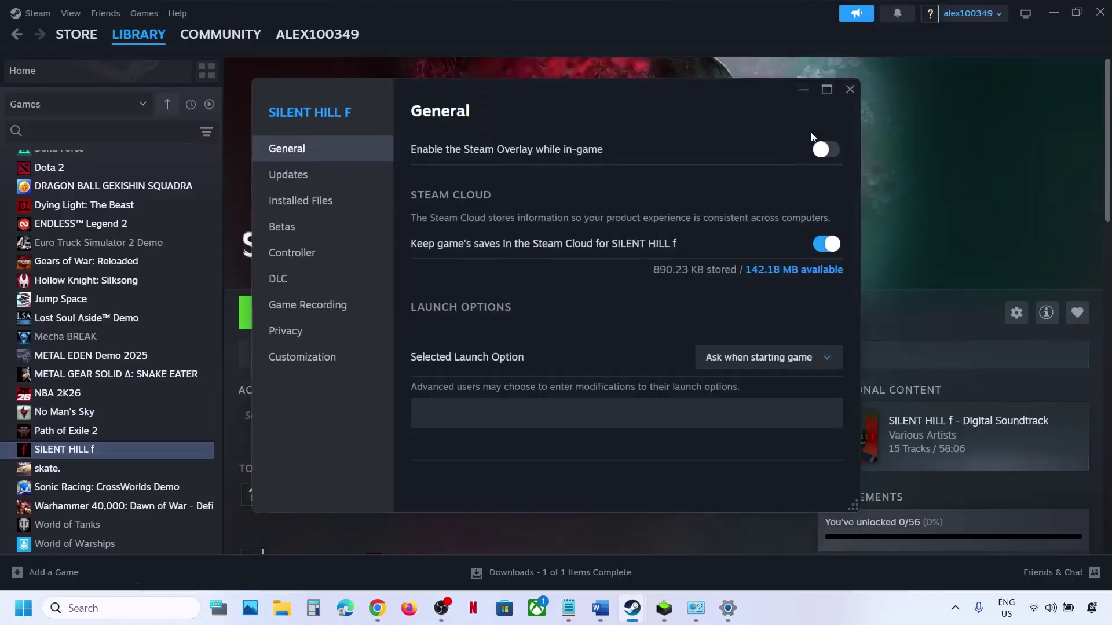
left_click(836, 160)
left_click(834, 158)
left_click(852, 89)
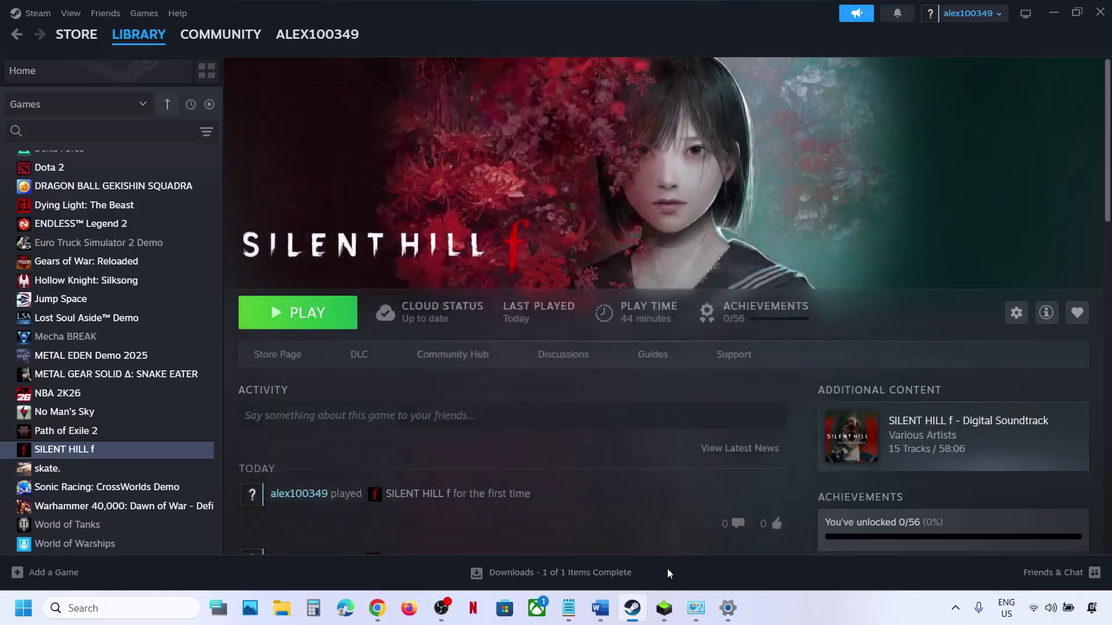
left_click(596, 615)
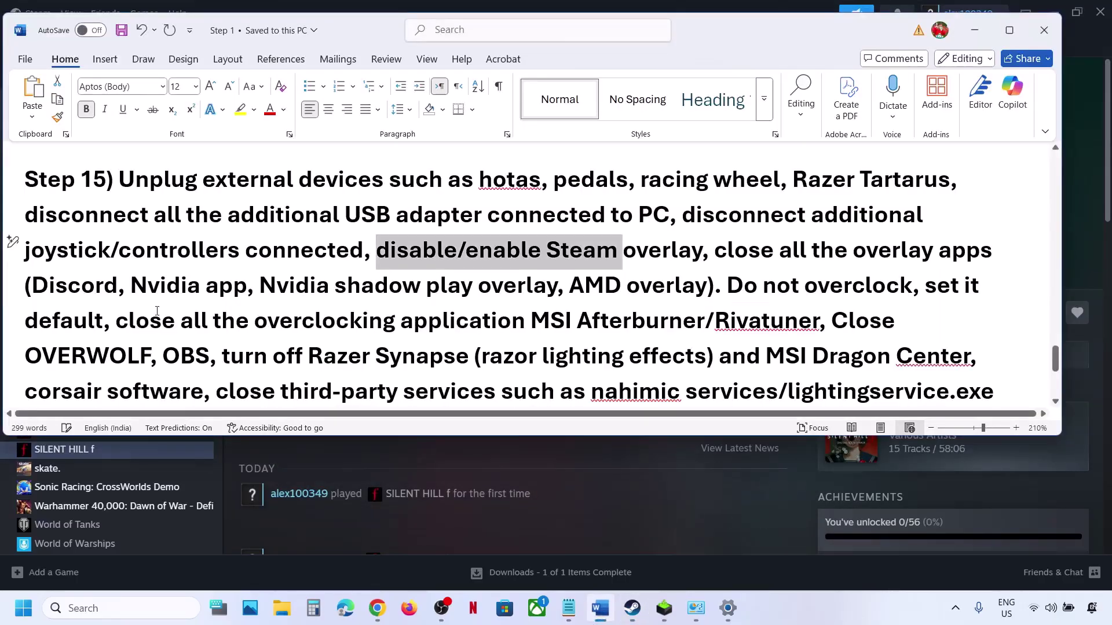
- Highlight the Step 15 advice on closing overlay apps, not overclocking and removing undervolts
left_click_drag(36, 288, 290, 322)
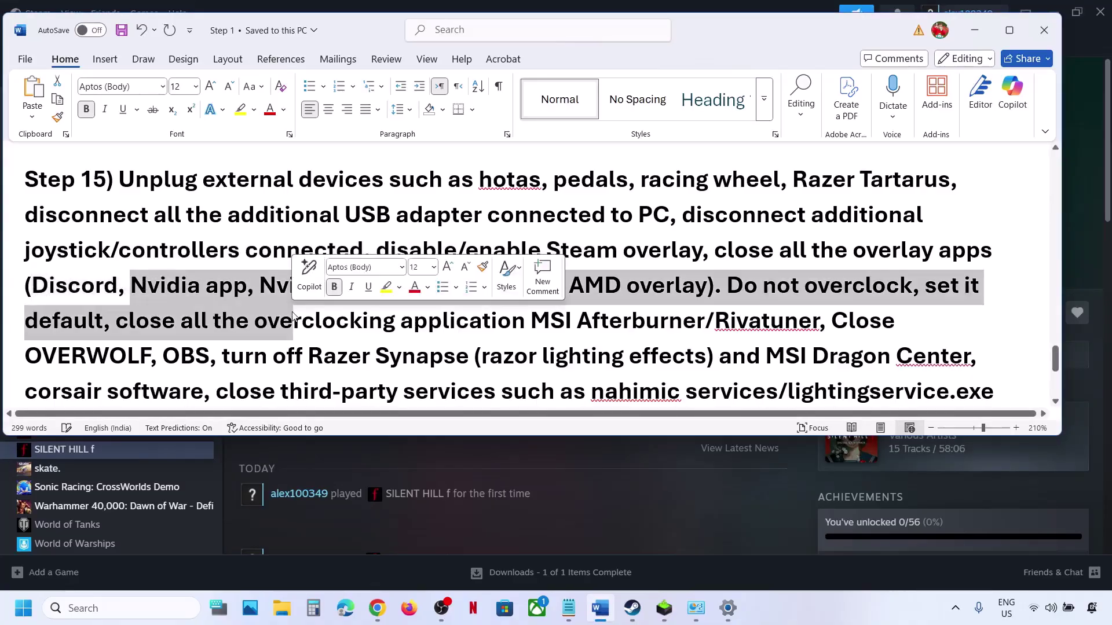
left_click(228, 299)
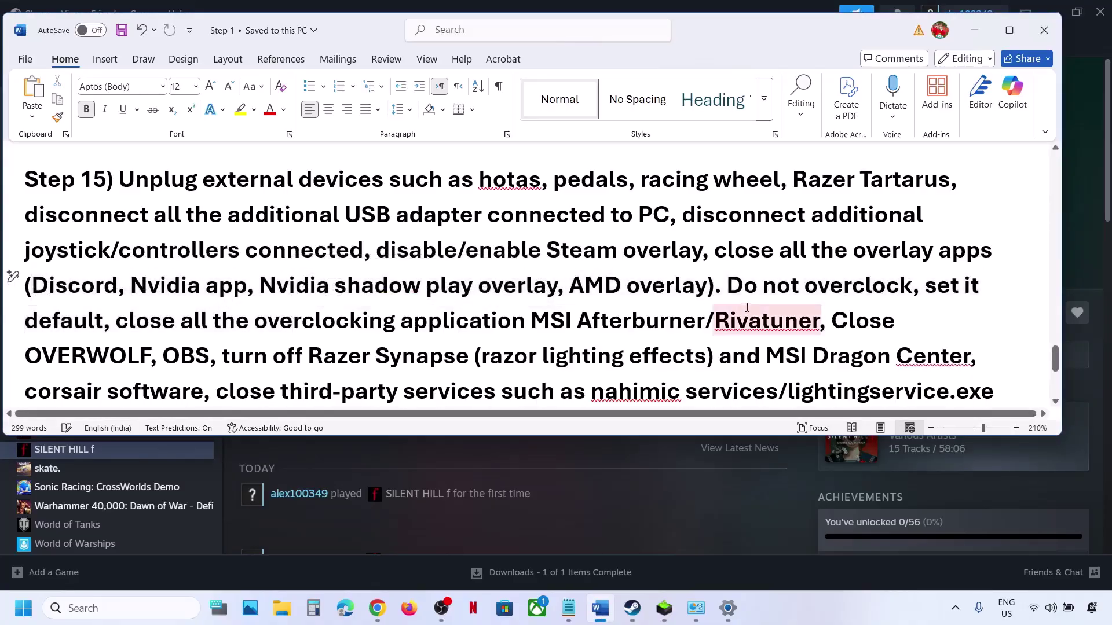
left_click_drag(728, 287, 949, 371)
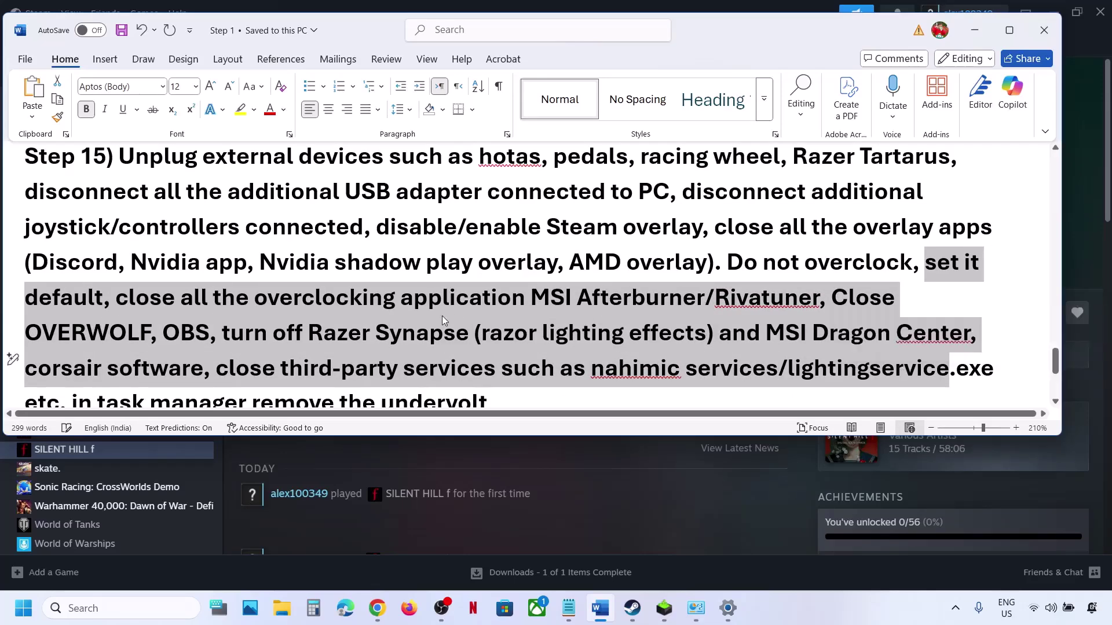
scroll(443, 316, "down", 1)
left_click_drag(286, 286, 444, 290)
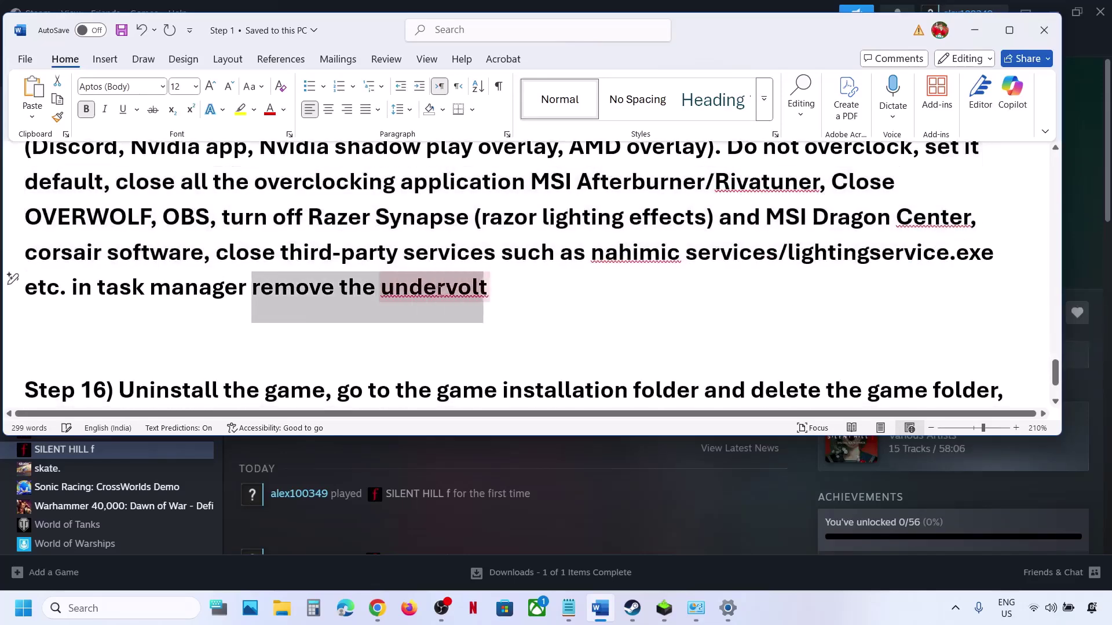
scroll(443, 291, "down", 1)
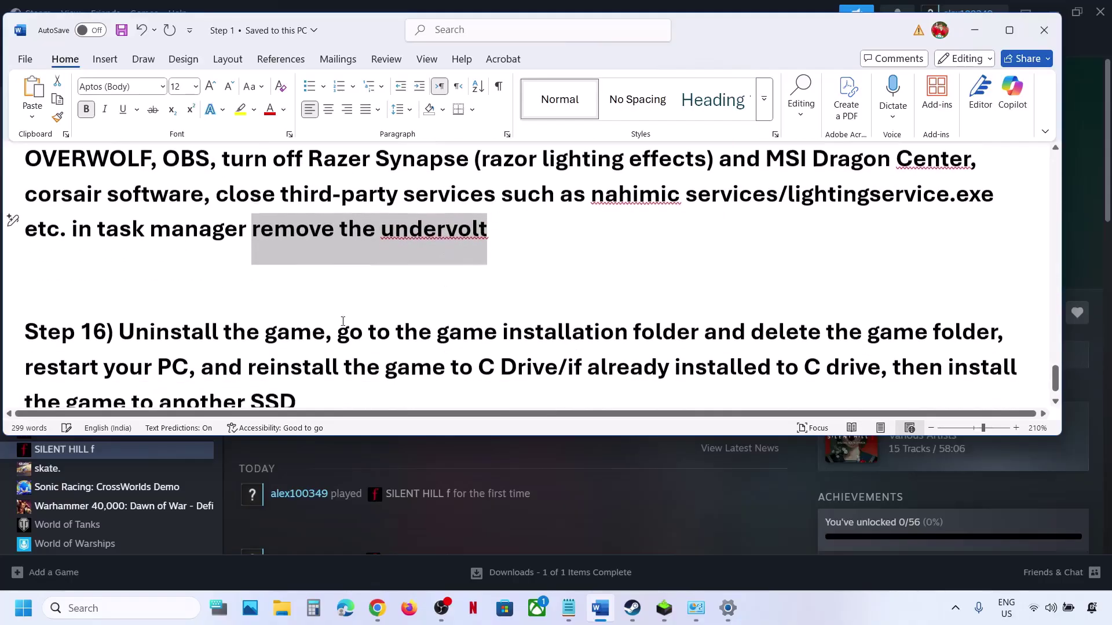
- Highlight the Step 16 advice to reinstall on C drive or another SSD, then bring Steam forward
left_click_drag(120, 331, 300, 369)
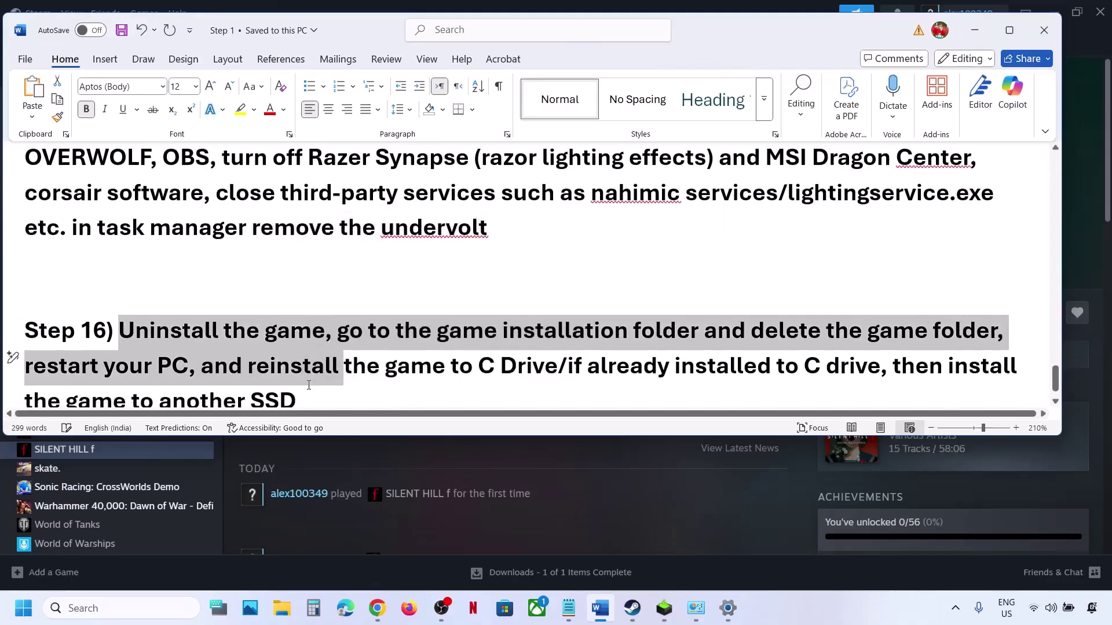
left_click(311, 388)
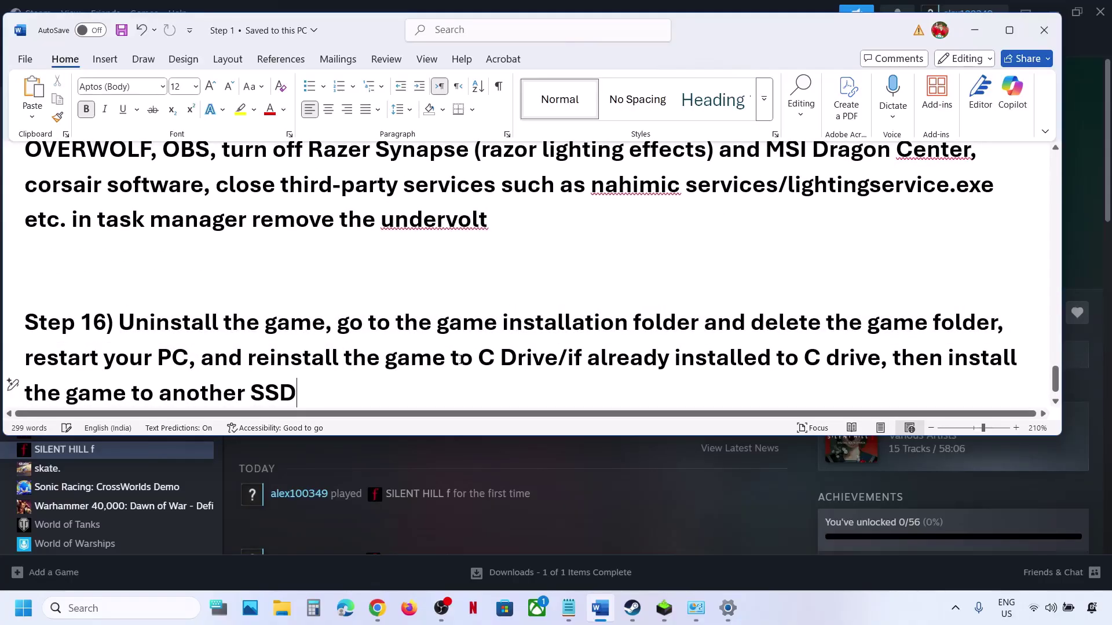
left_click_drag(354, 355, 529, 354)
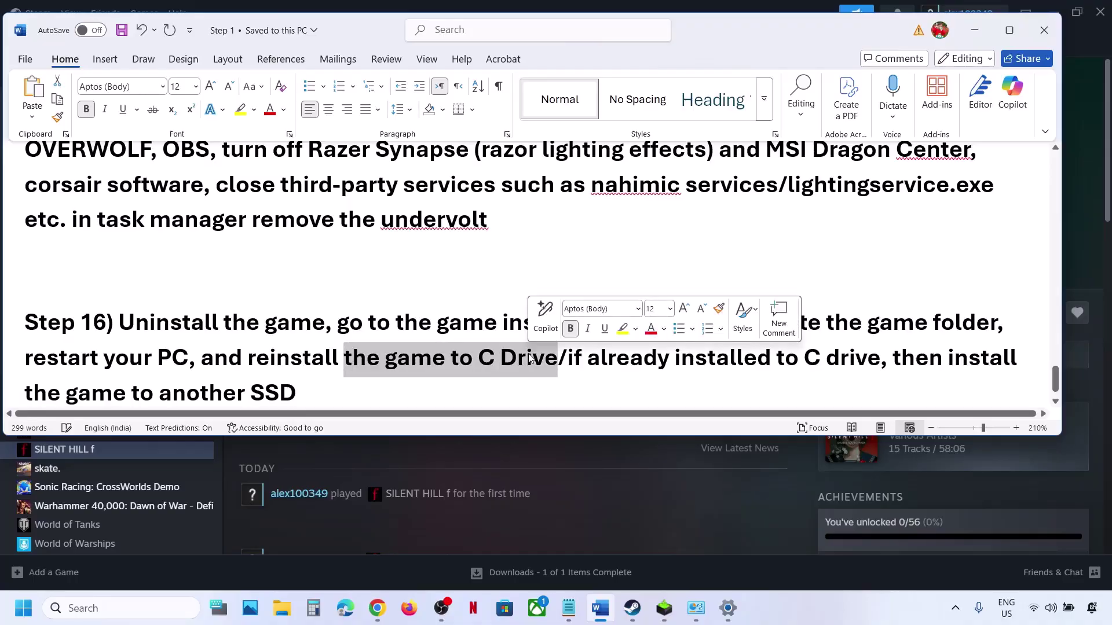
left_click_drag(569, 359, 805, 359)
left_click_drag(895, 357, 297, 395)
left_click(608, 449)
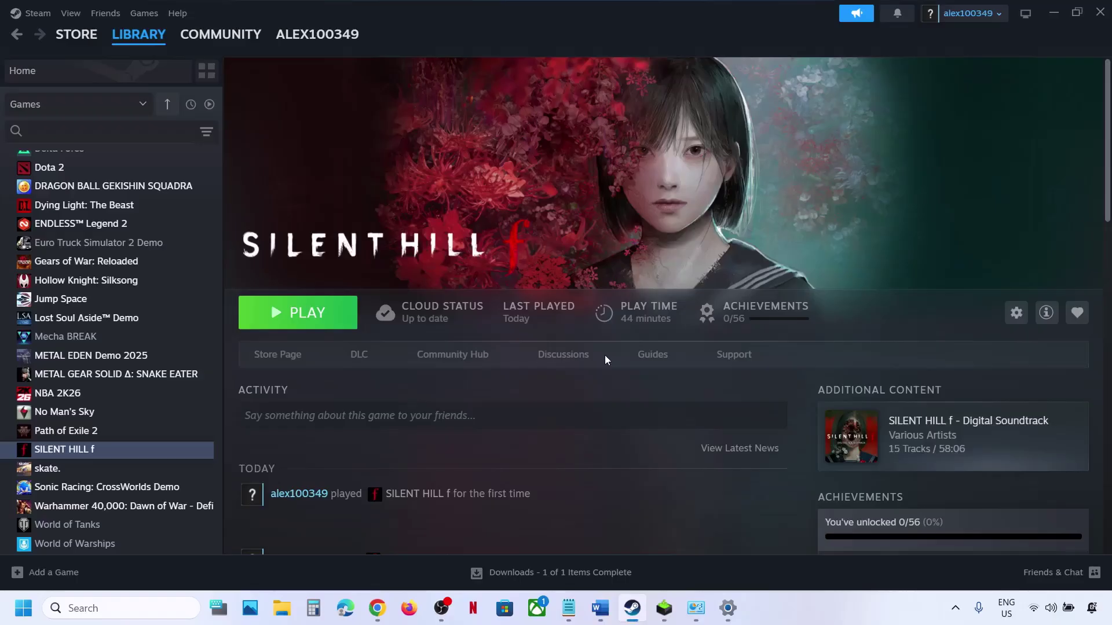
left_click(815, 618)
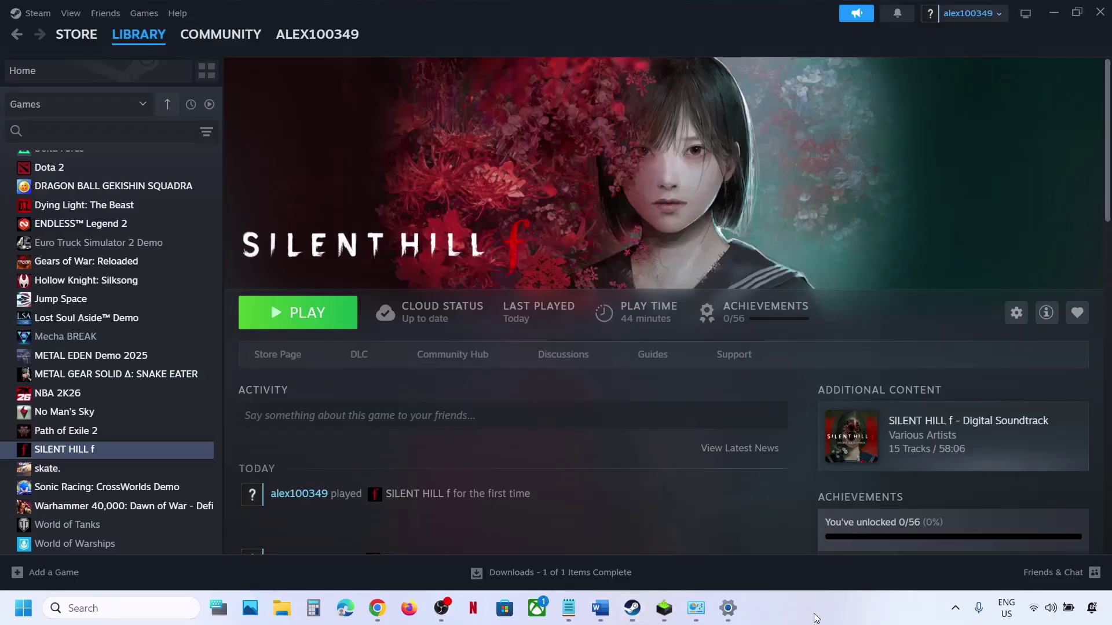